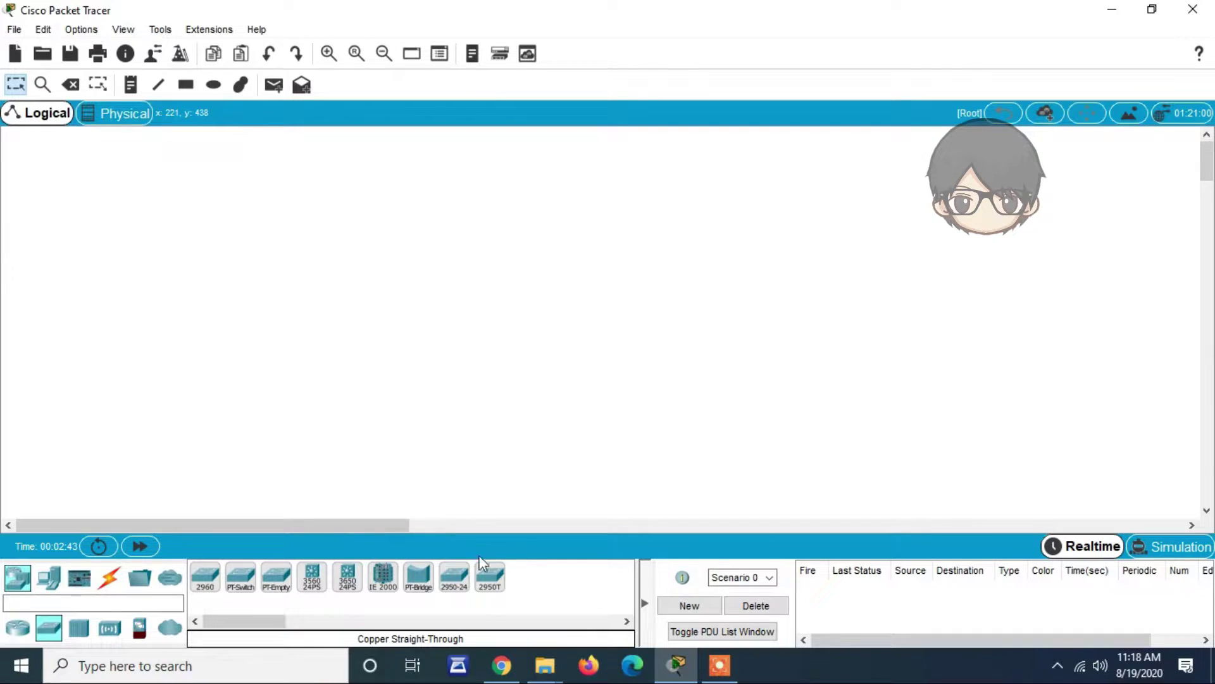
- Place a 2950-24 switch in the middle of the workspace and four PCs around it, two on each side
left_click(465, 581)
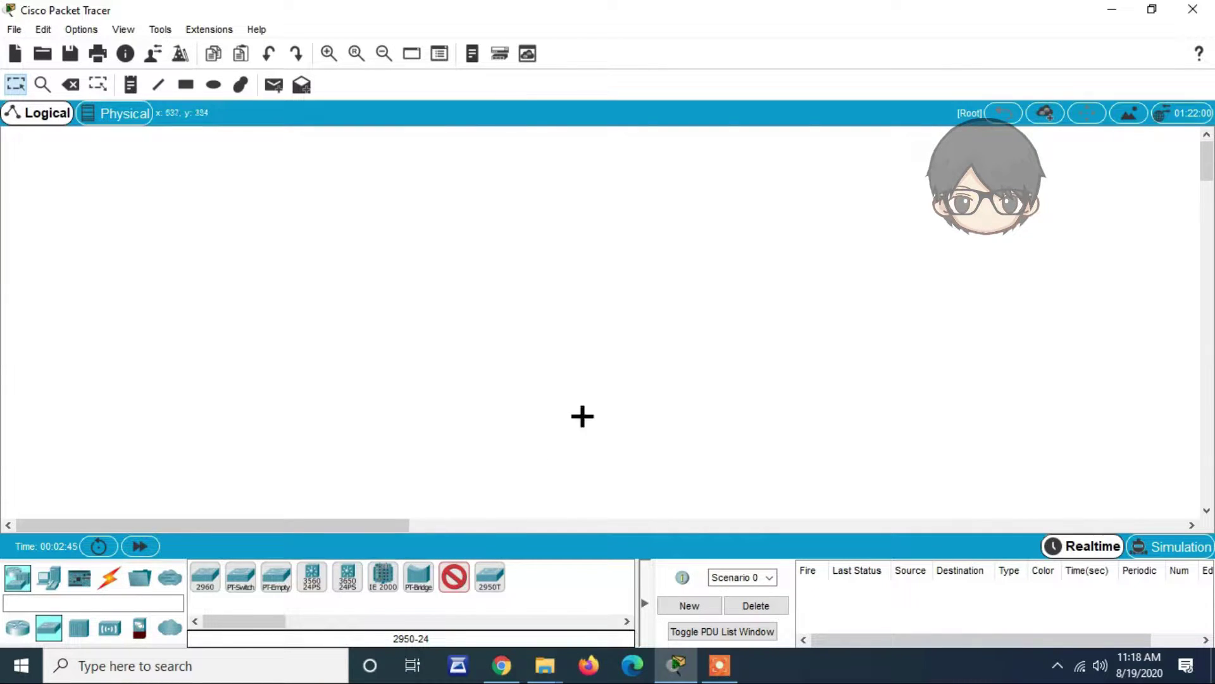
left_click(616, 303)
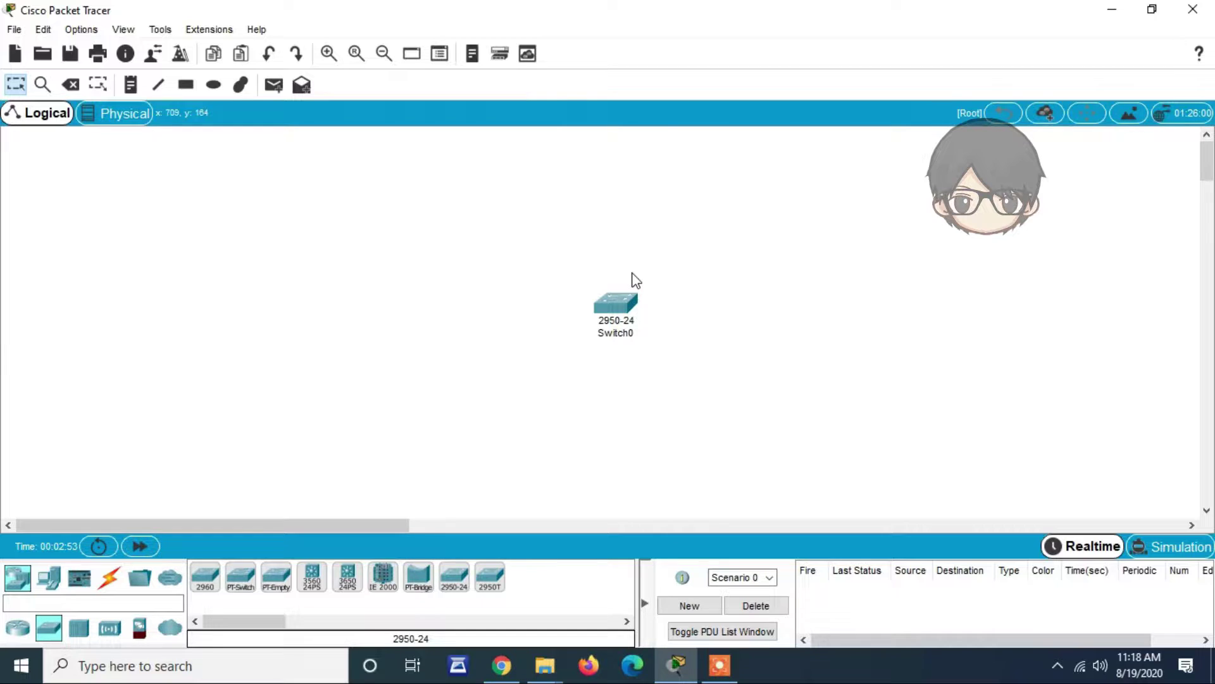
left_click(47, 577)
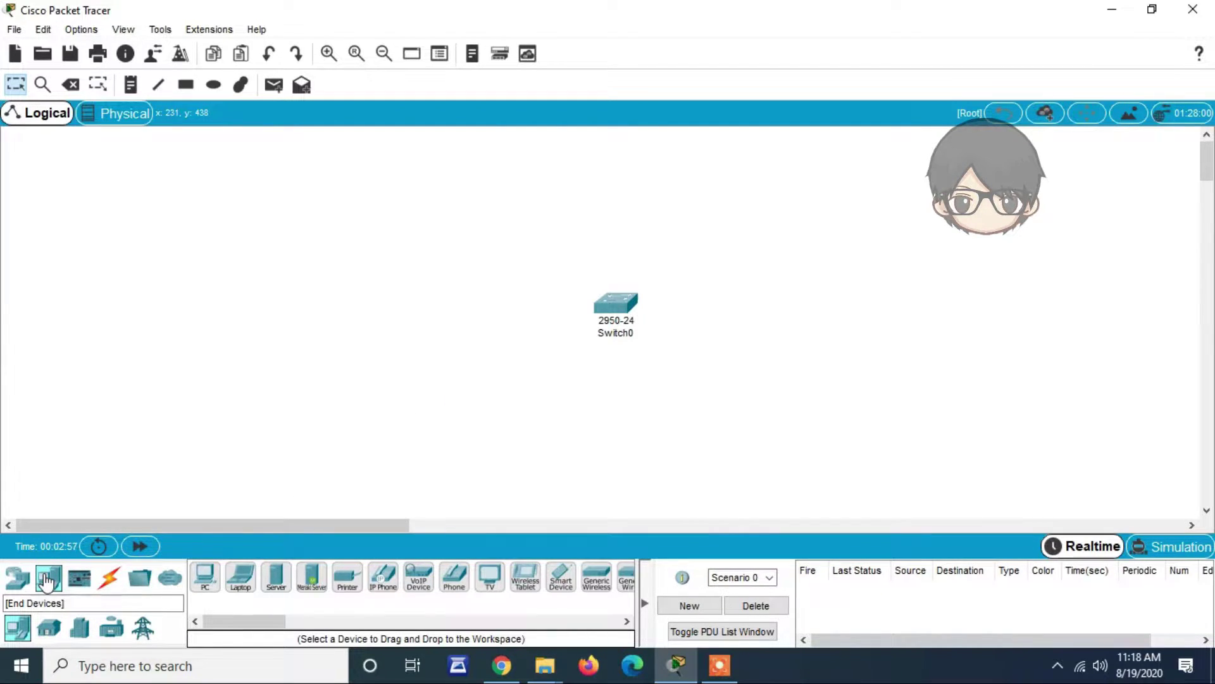
left_click(215, 577)
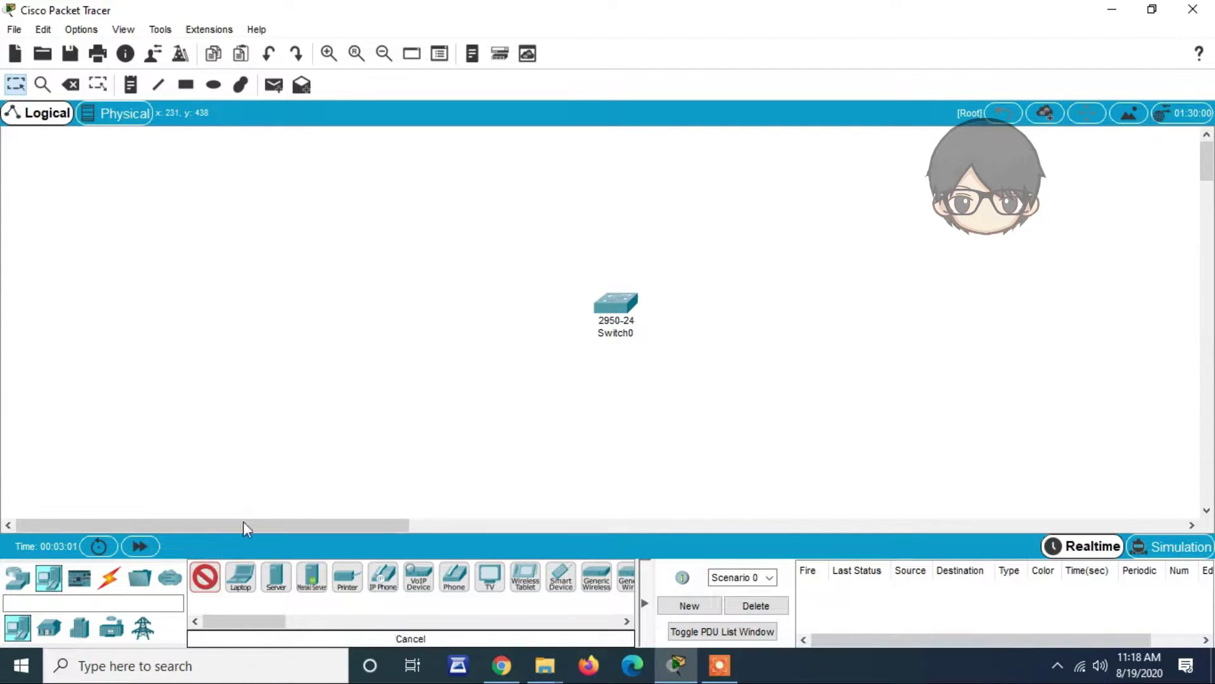
left_click(464, 216)
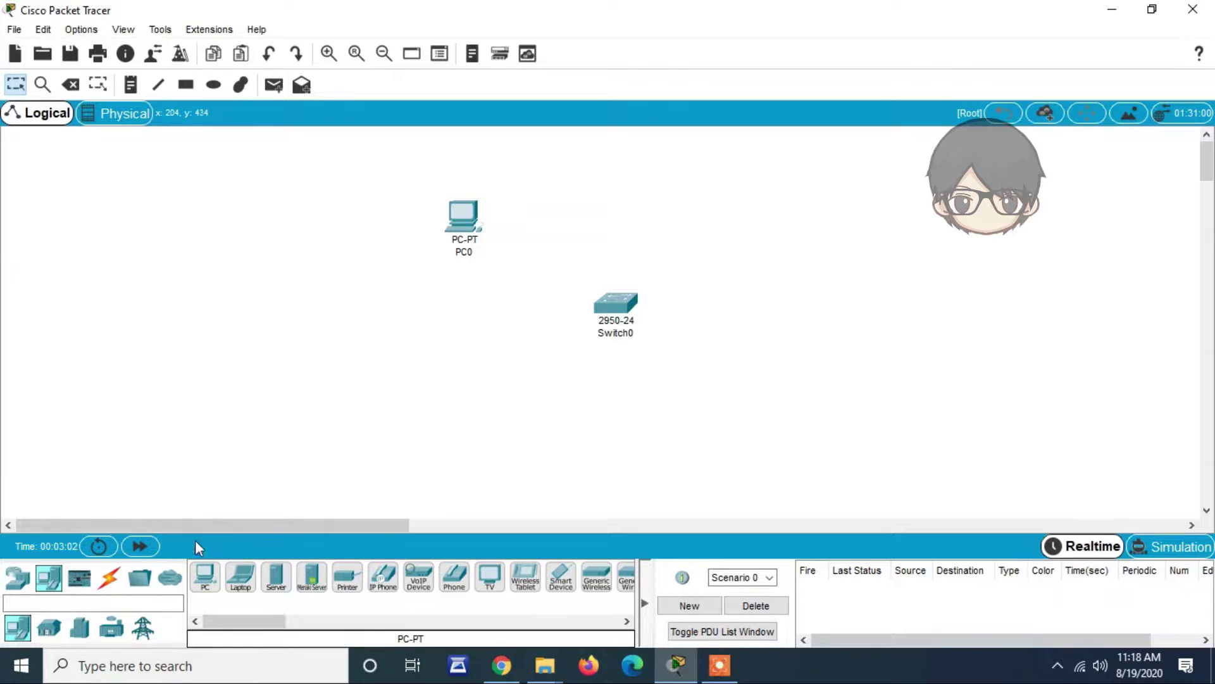
left_click(206, 584)
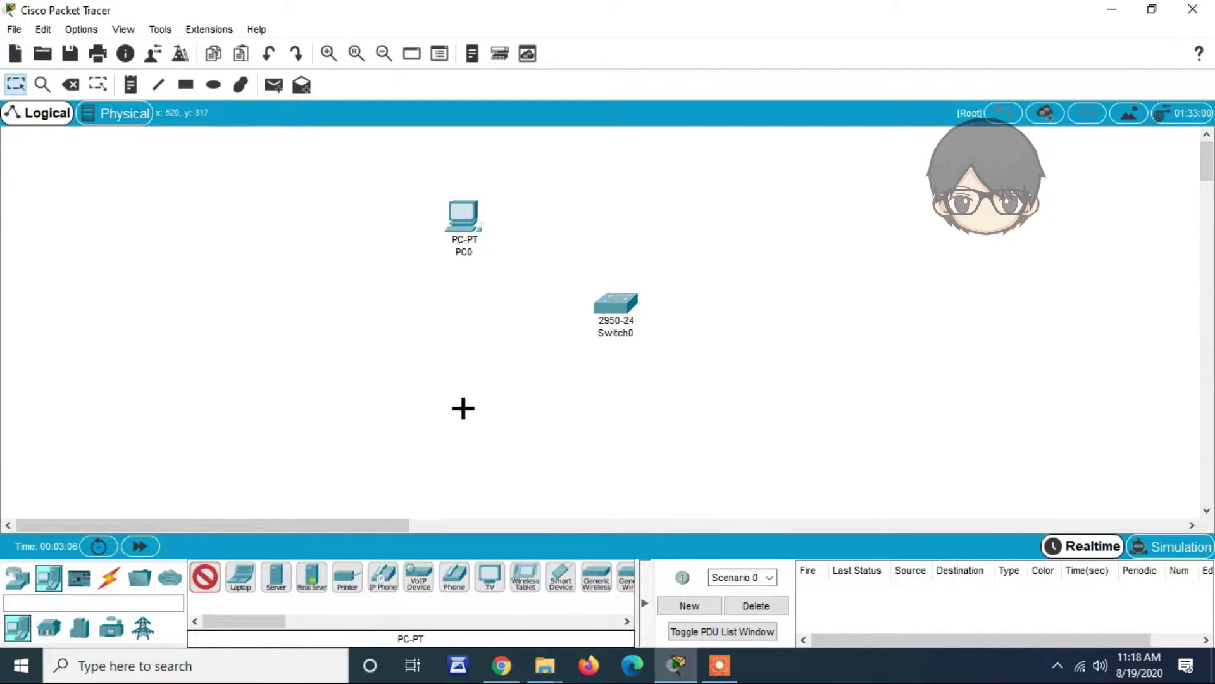
left_click(463, 408)
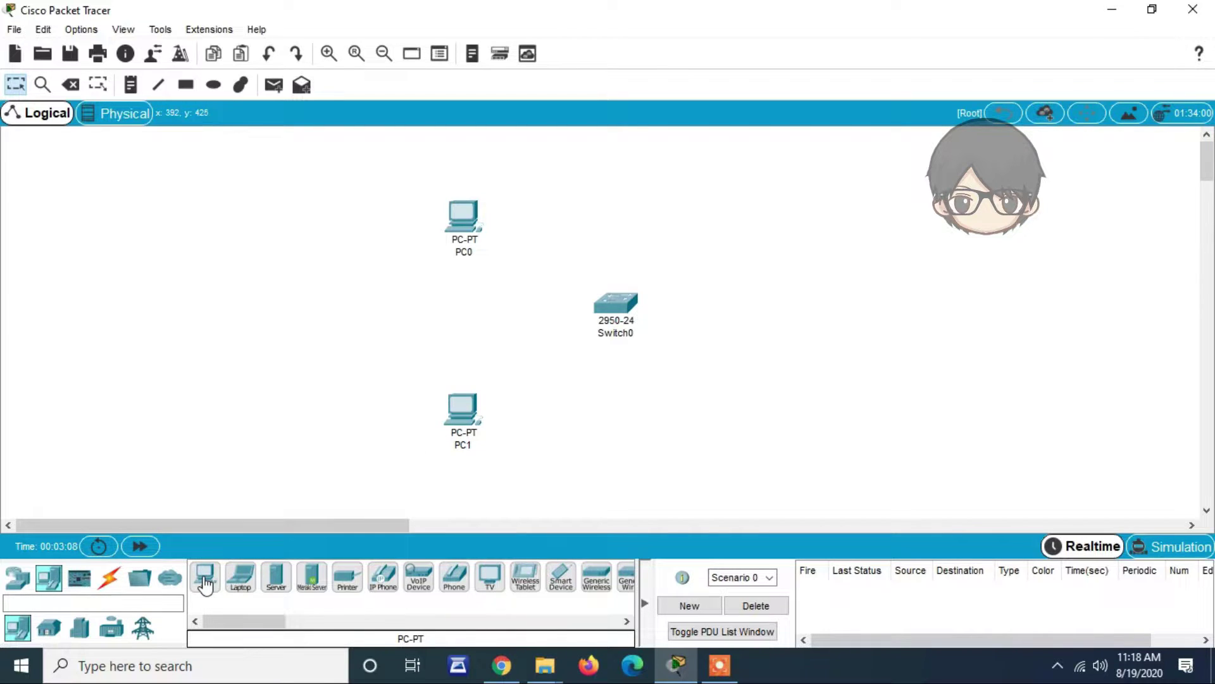
left_click_drag(206, 583, 738, 228)
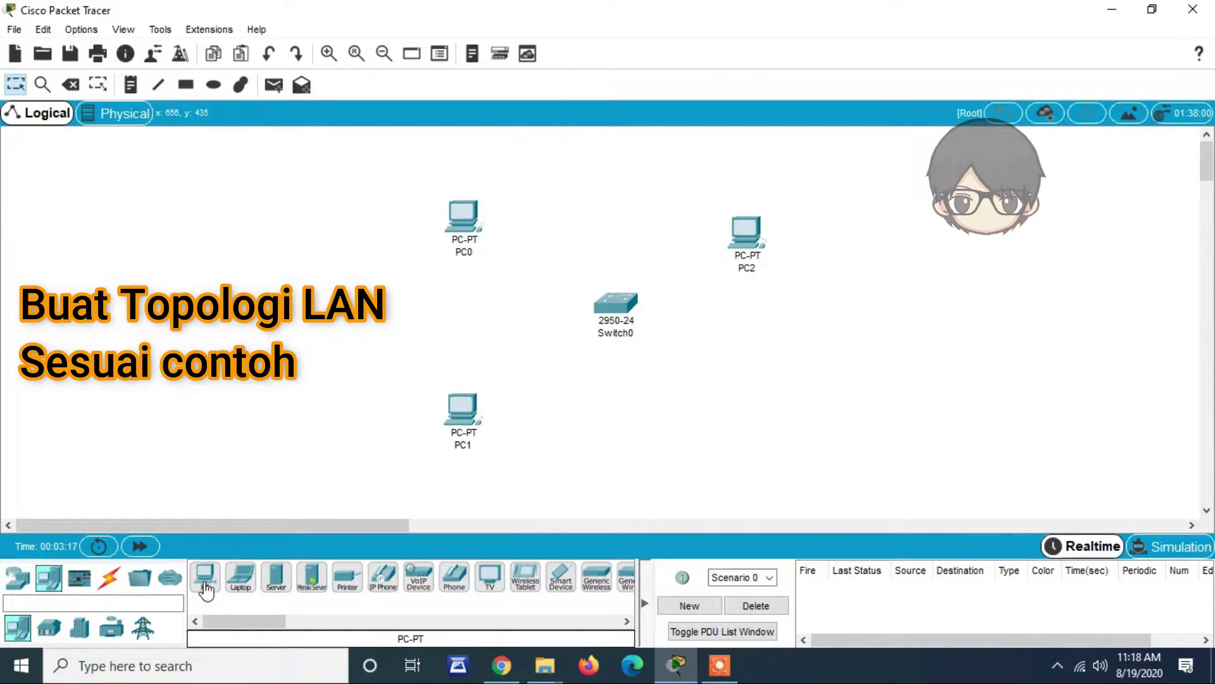
left_click_drag(206, 589, 761, 423)
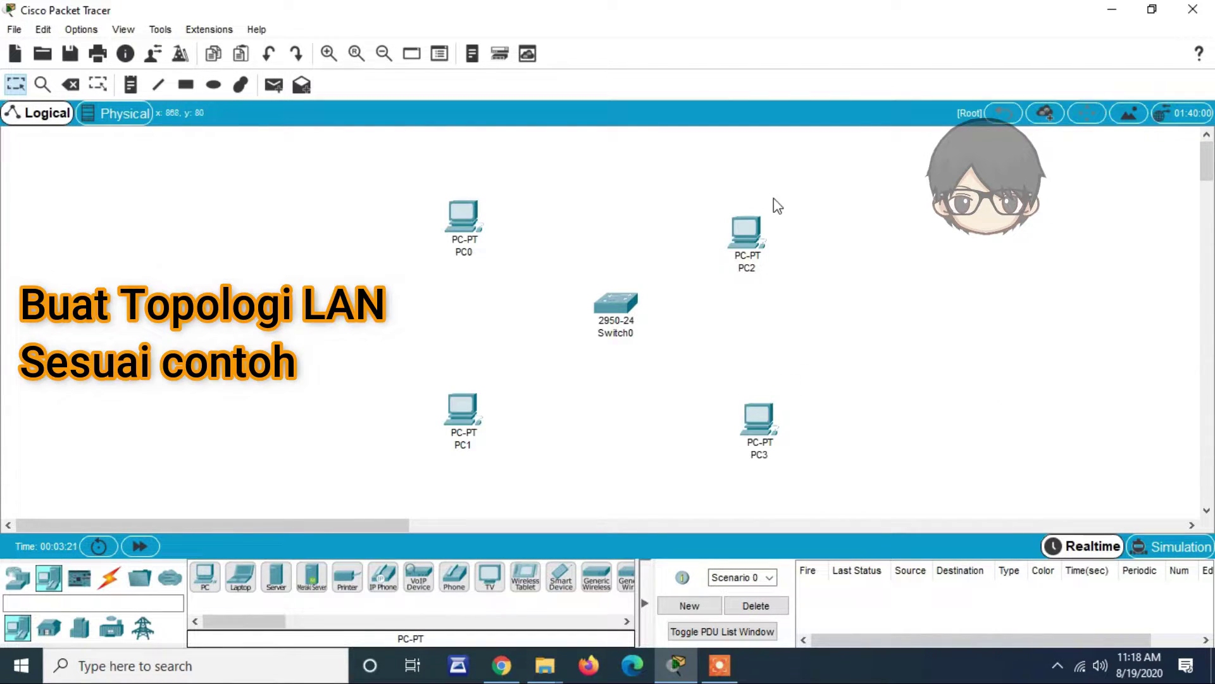
left_click_drag(753, 229, 755, 217)
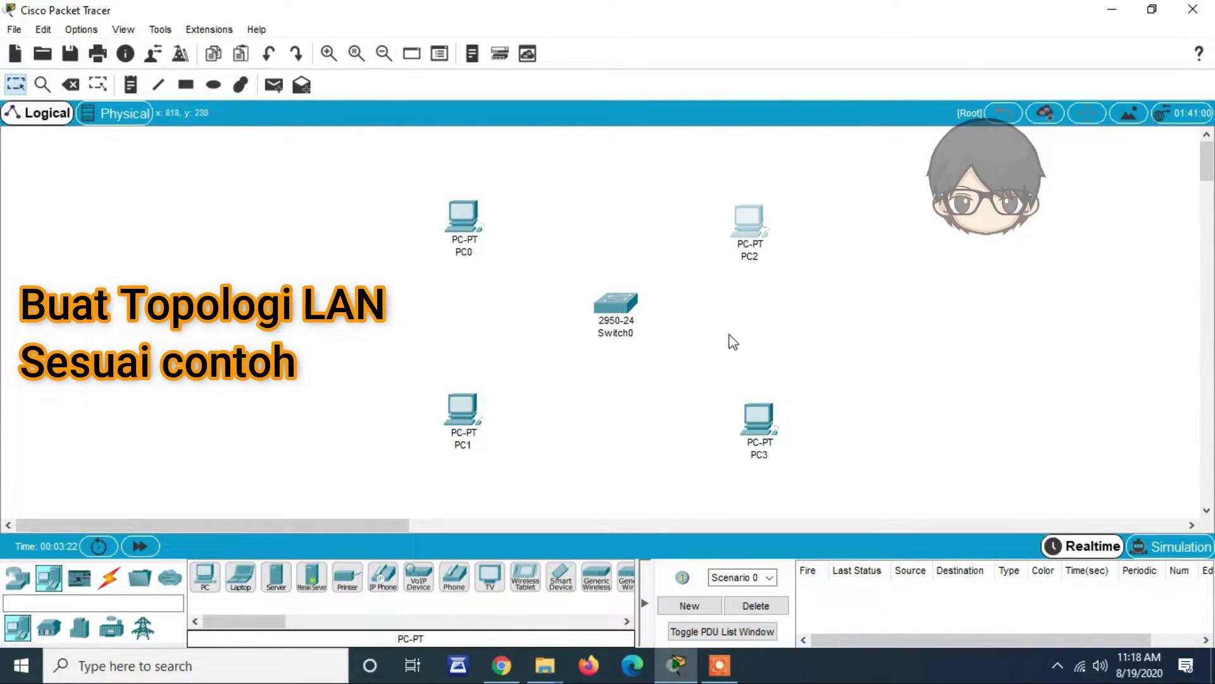
- Connect FastEthernet0/1 on Switch0 to FastEthernet0 on PC0 with a copper straight-through cable
left_click(110, 579)
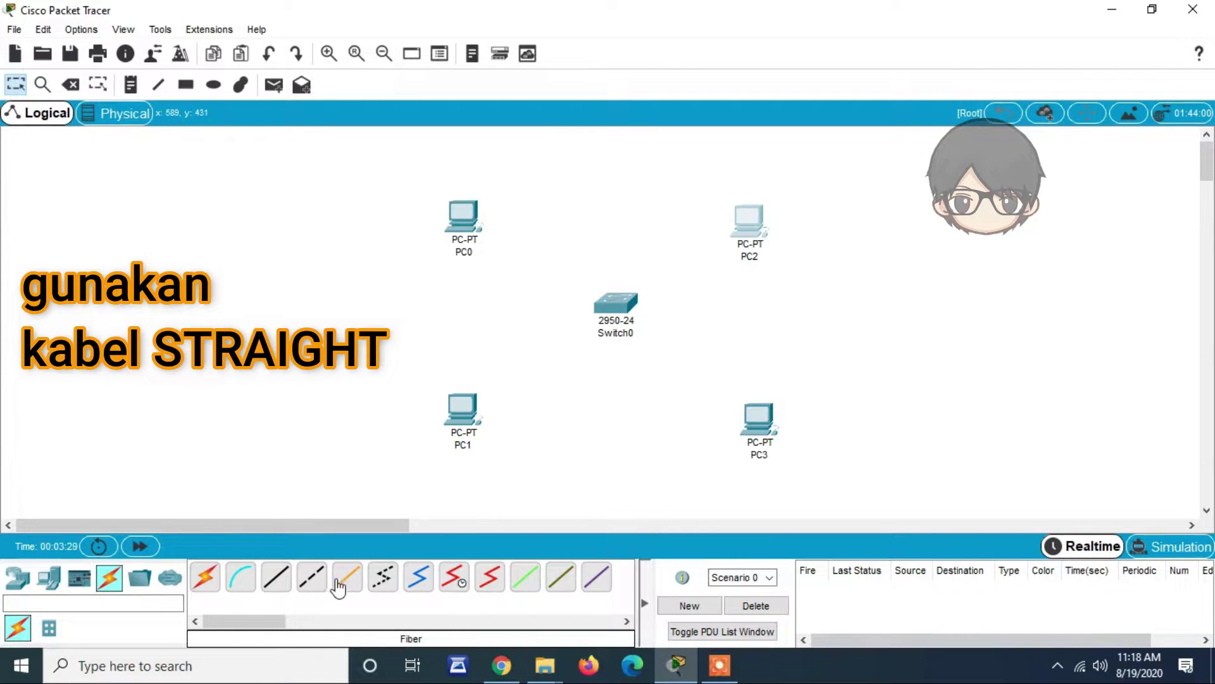
left_click(283, 575)
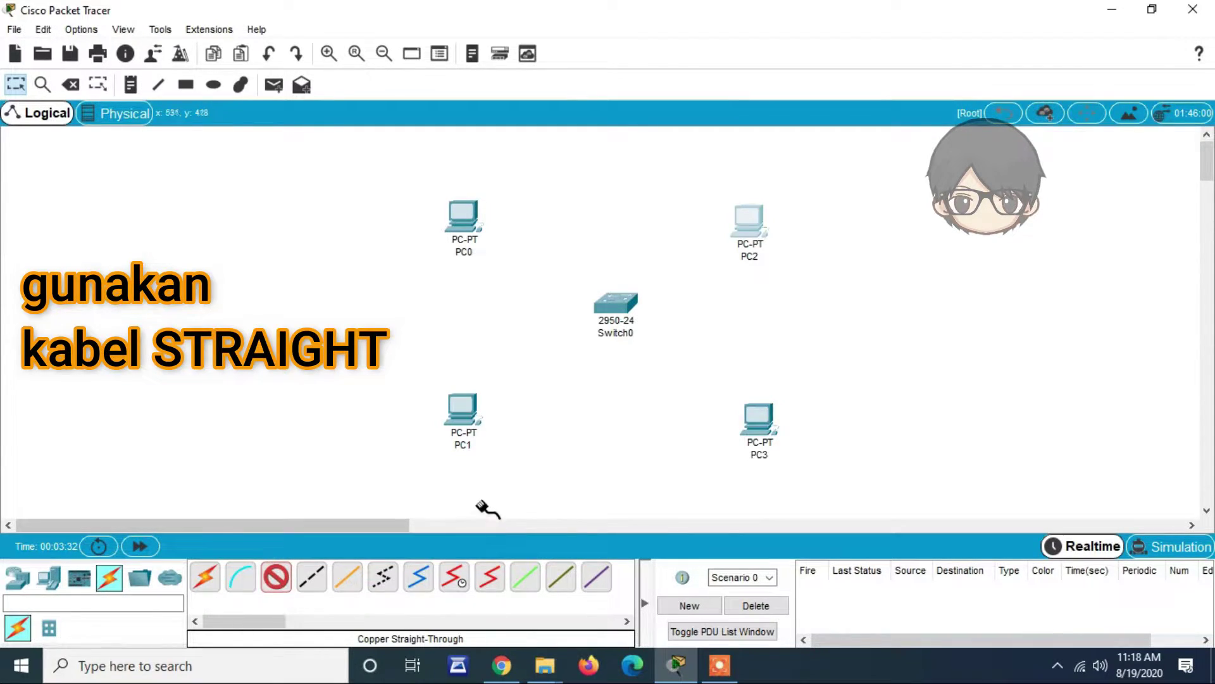
left_click(609, 298)
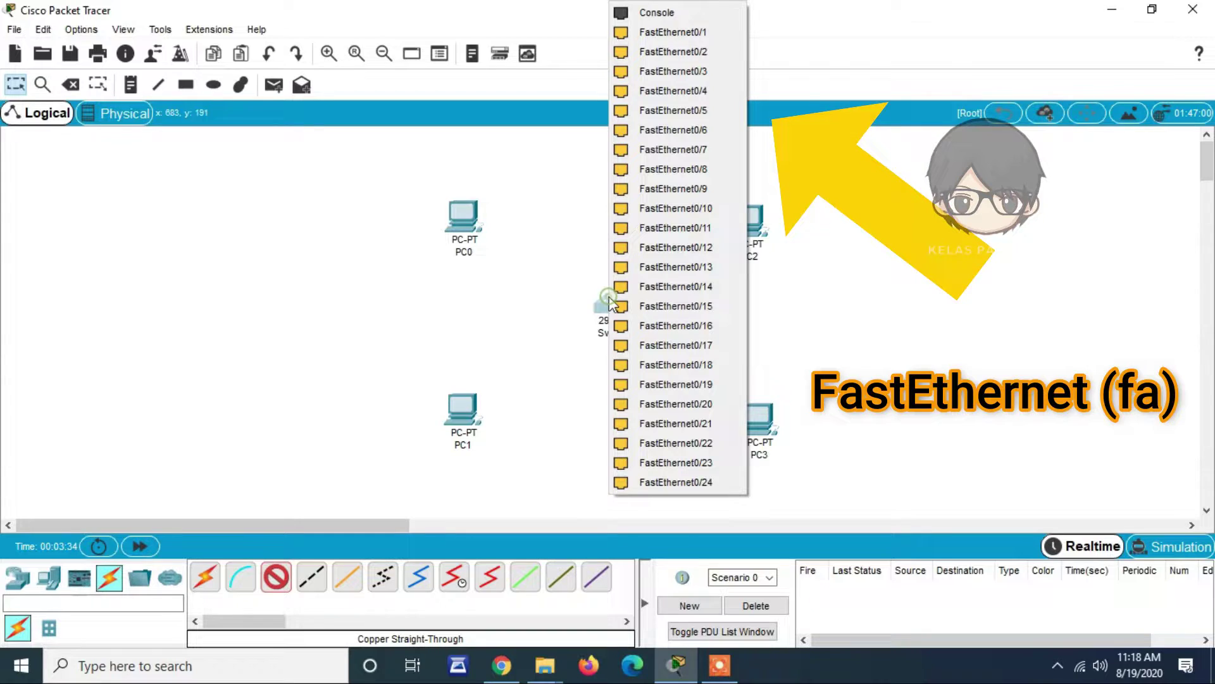
left_click(727, 29)
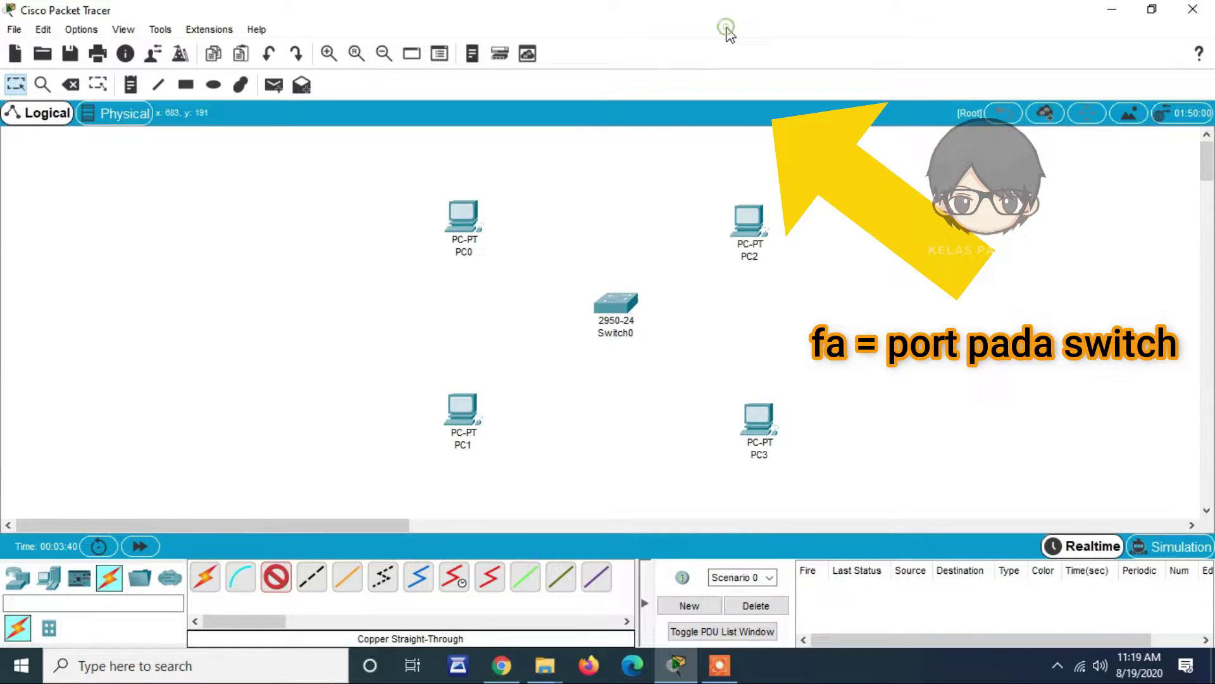
left_click(467, 214)
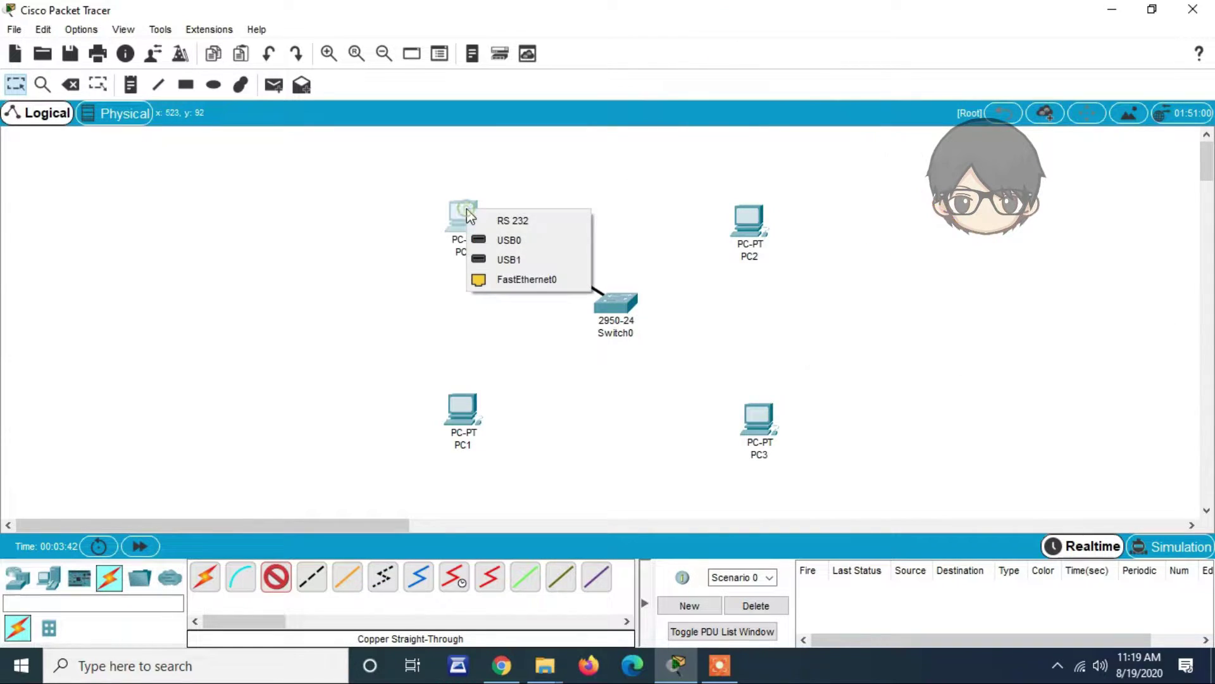
left_click(506, 281)
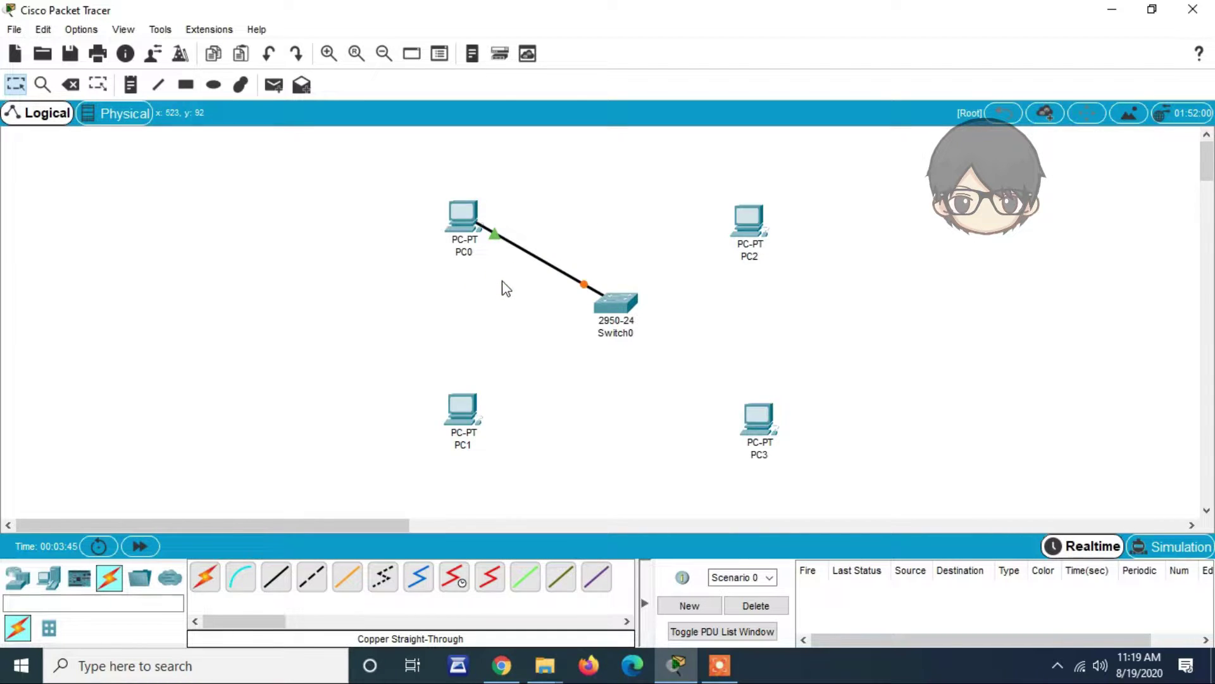
- Connect FastEthernet0/2 on Switch0 to PC1 with a copper straight-through cable
left_click(278, 586)
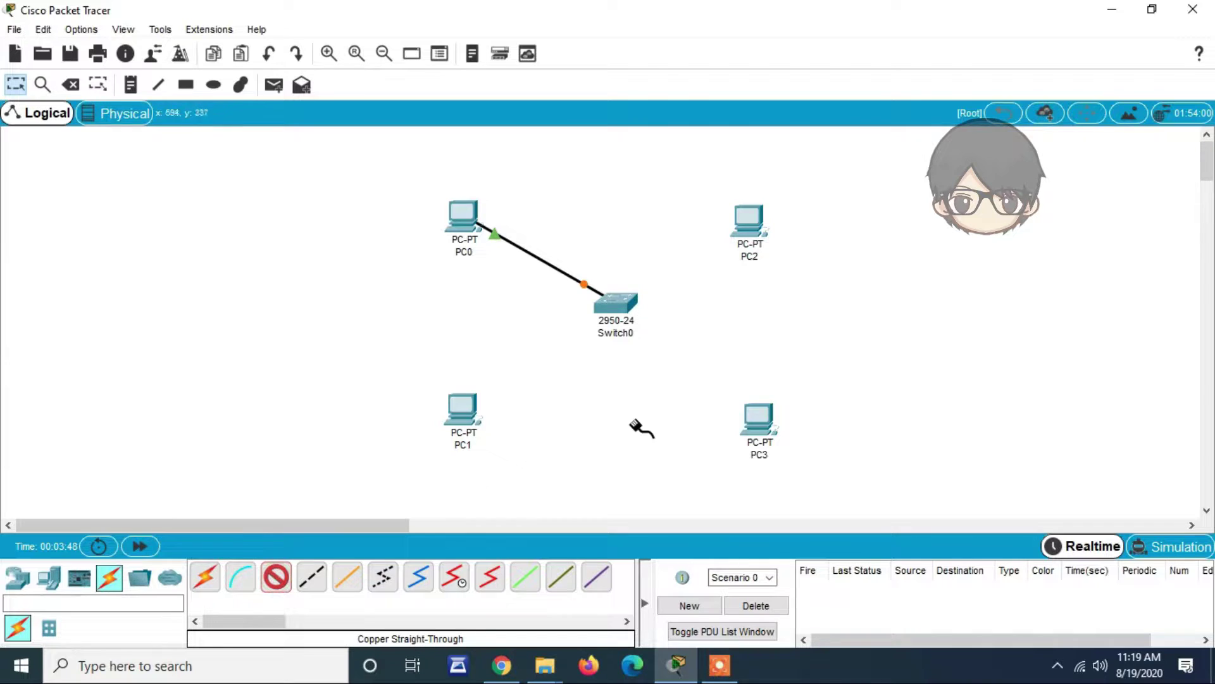
left_click(623, 306)
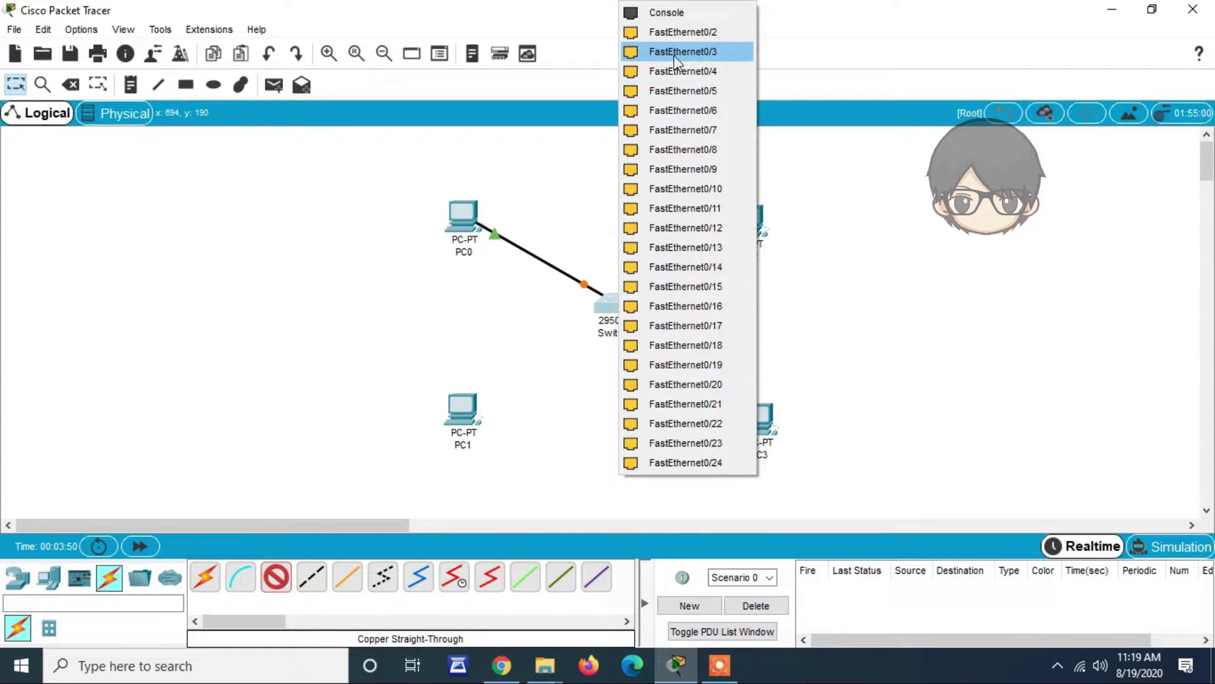
left_click(678, 32)
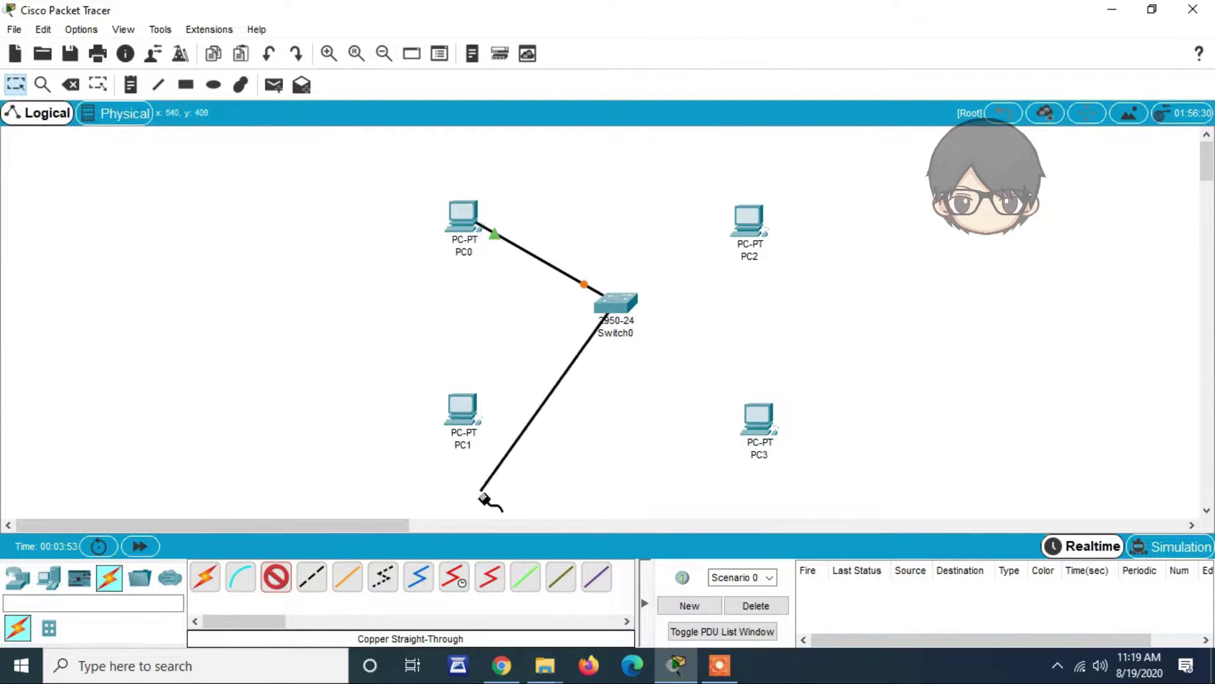
left_click(462, 411)
left_click(500, 479)
- Link Switch0 to PC2 with a copper straight-through cable, using a free FastEthernet port on the switch
left_click(276, 576)
left_click(626, 307)
left_click(711, 52)
left_click(748, 218)
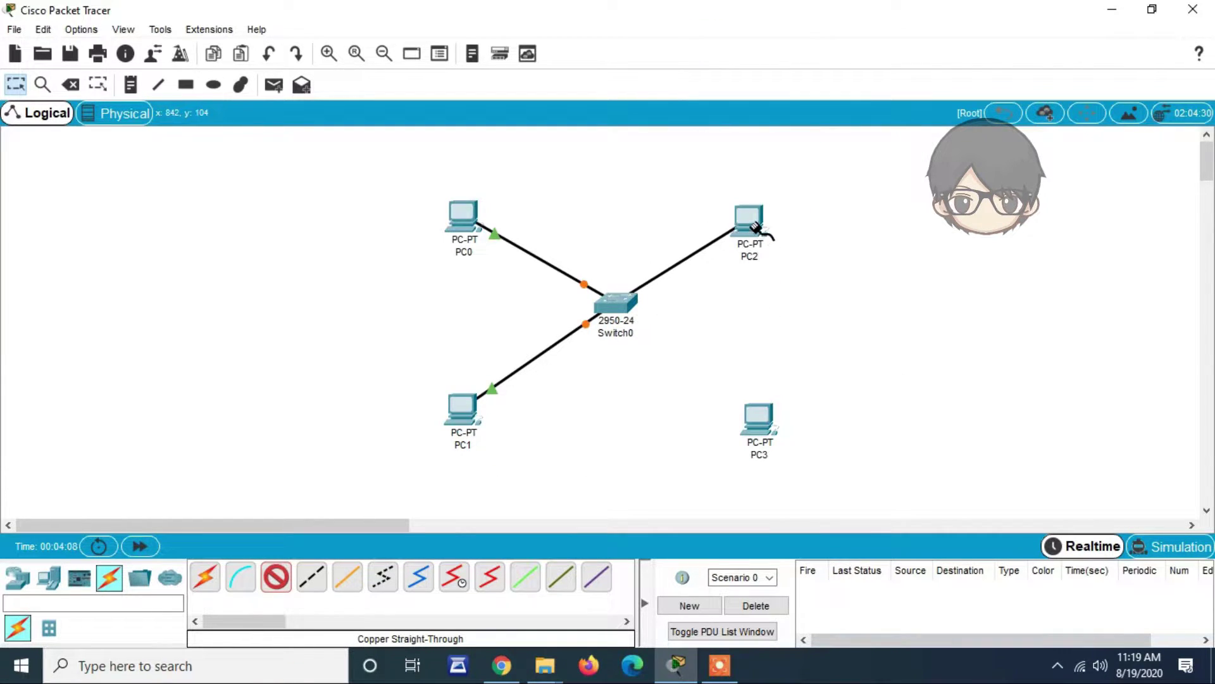
- Link Switch0 to PC3 with a copper straight-through cable, using another free FastEthernet port on the switch
left_click(276, 577)
left_click(619, 306)
left_click(669, 127)
left_click(755, 416)
left_click(755, 417)
left_click(810, 475)
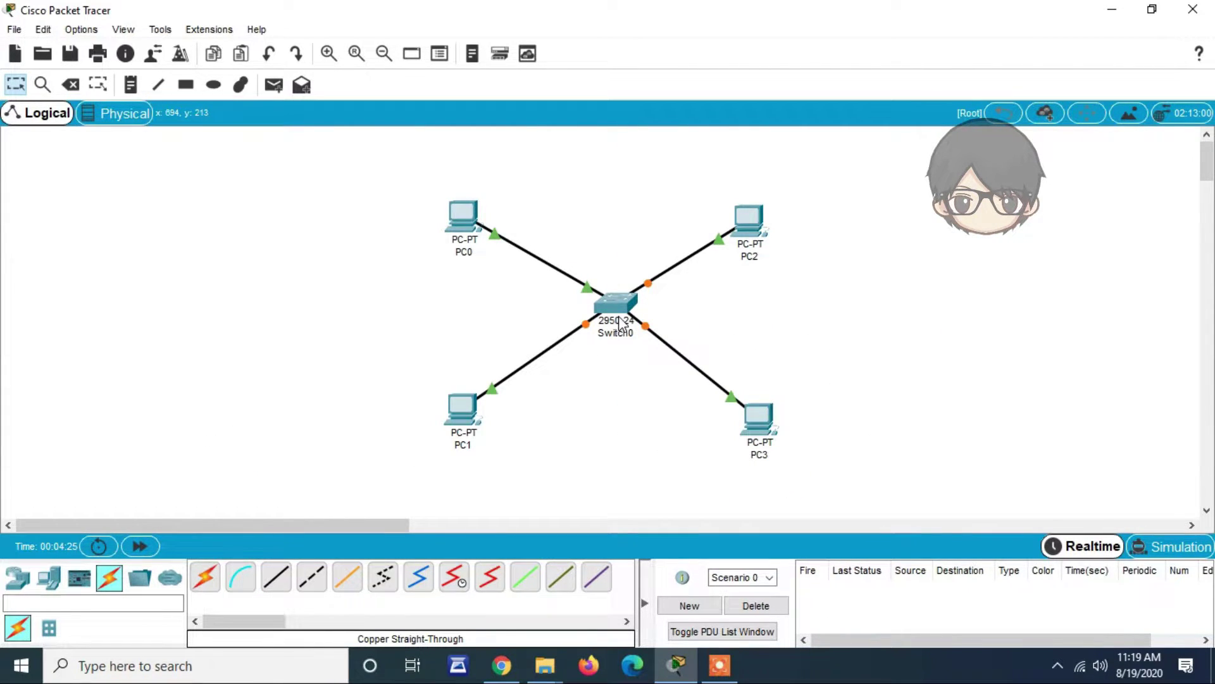
- Move PC3 and PC2 slightly upward so they line up with PC1 and PC0
mouse_move(618, 302)
mouse_move(616, 307)
left_click_drag(769, 415, 773, 404)
left_click_drag(766, 214, 771, 207)
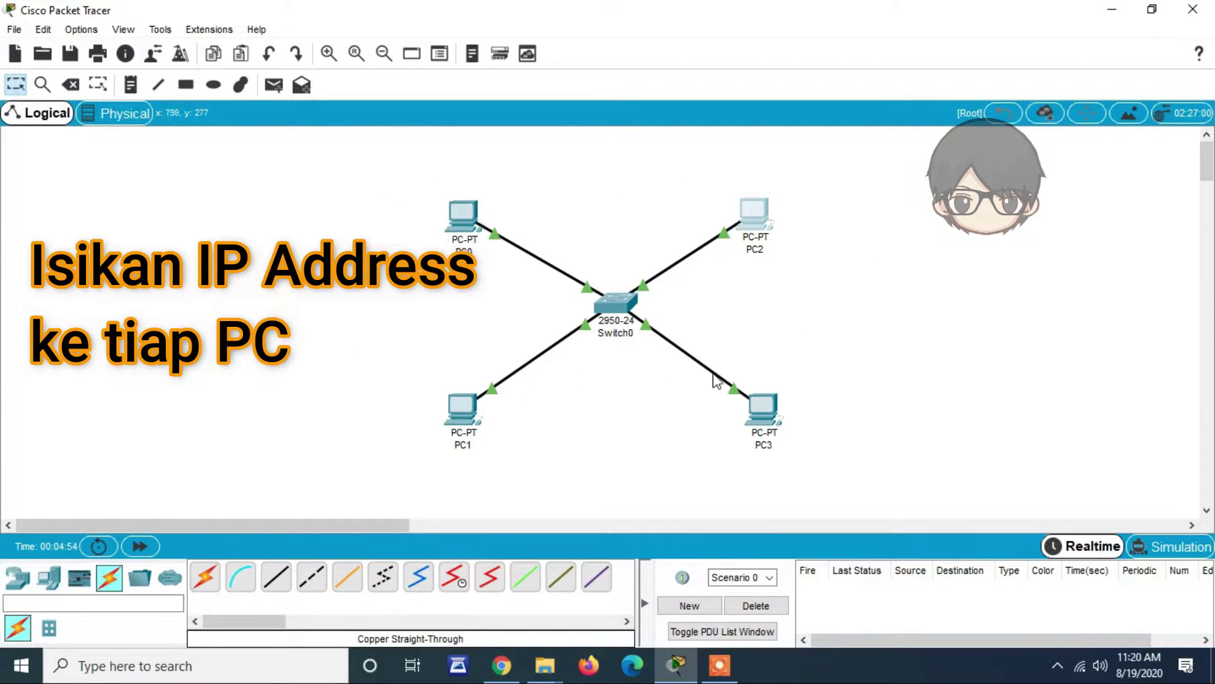
- Assign PC0 the static IPv4 address 192.168.0.1 with subnet mask 255.255.255.0 and check its port details
left_click(469, 229)
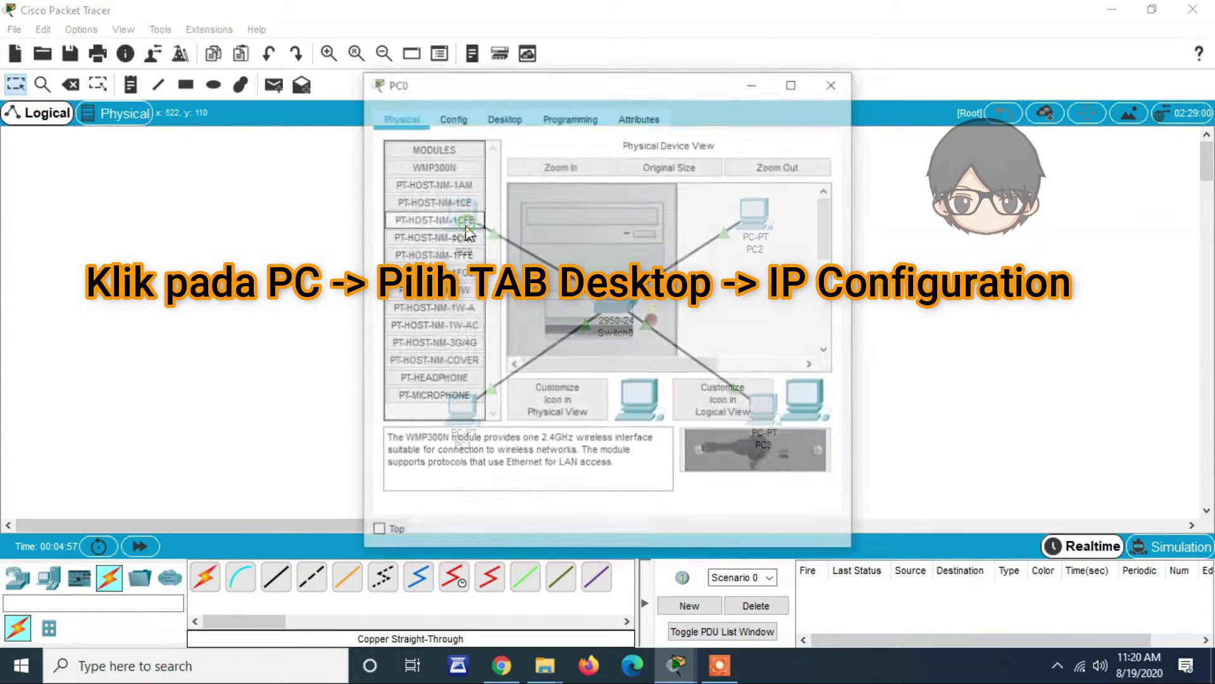
left_click(502, 117)
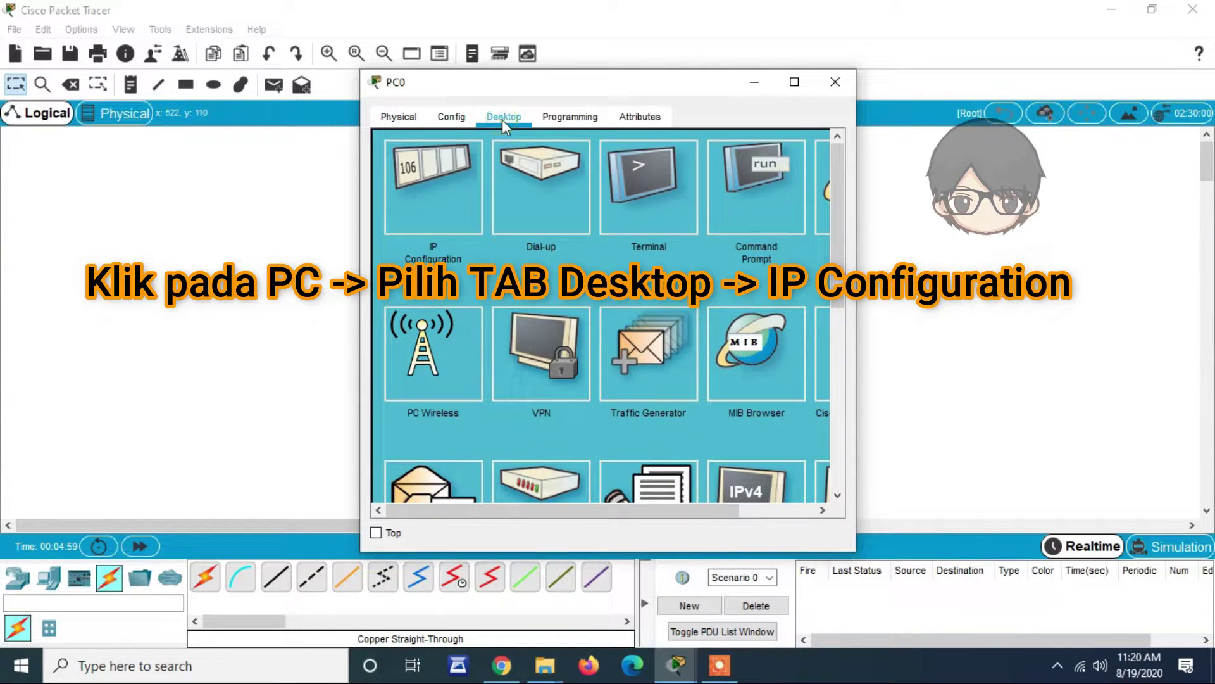
left_click(463, 224)
left_click(548, 247)
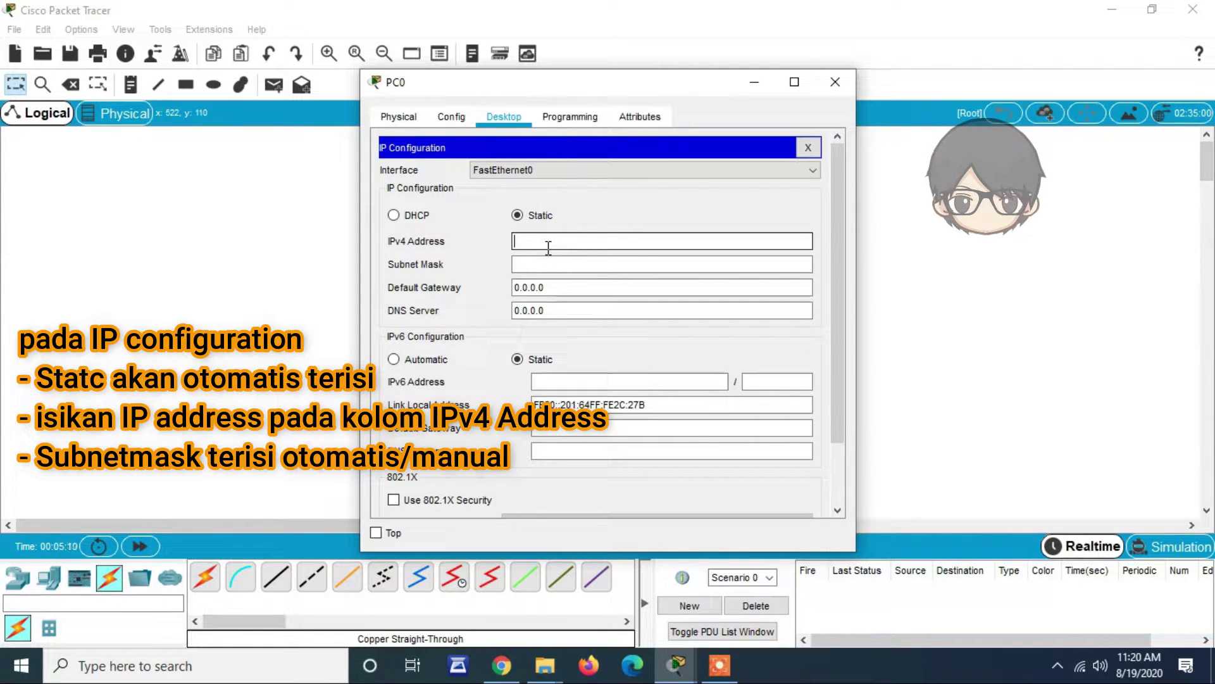
type("192")
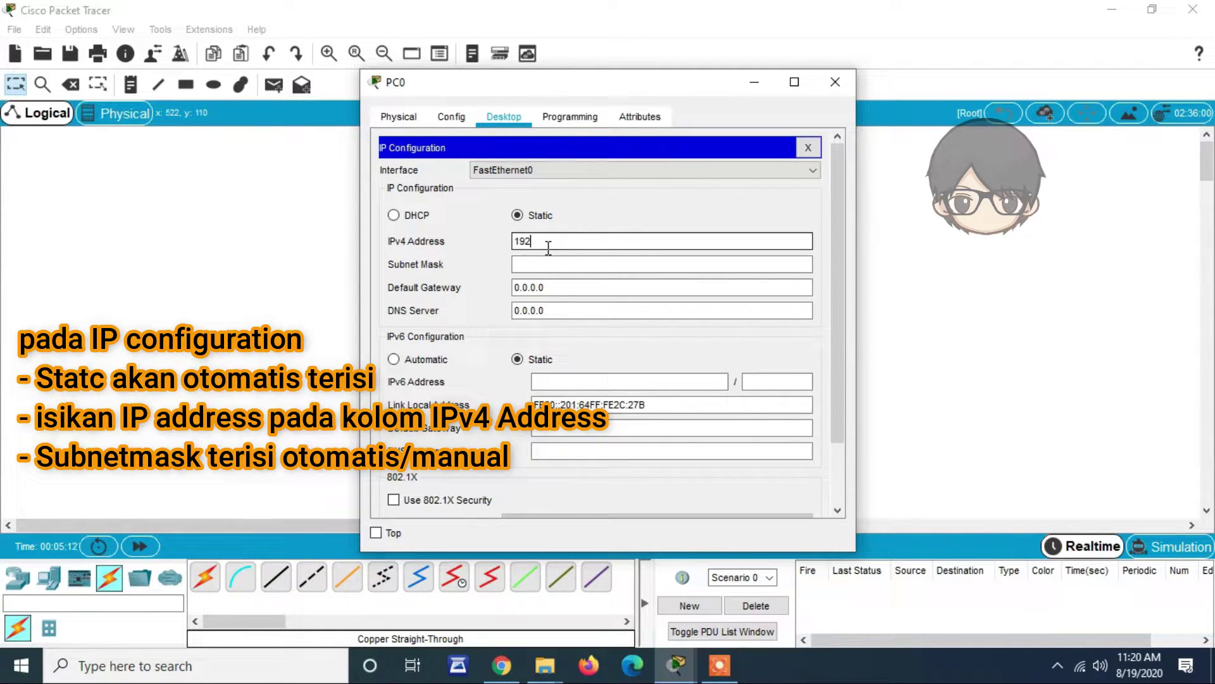
type(".168")
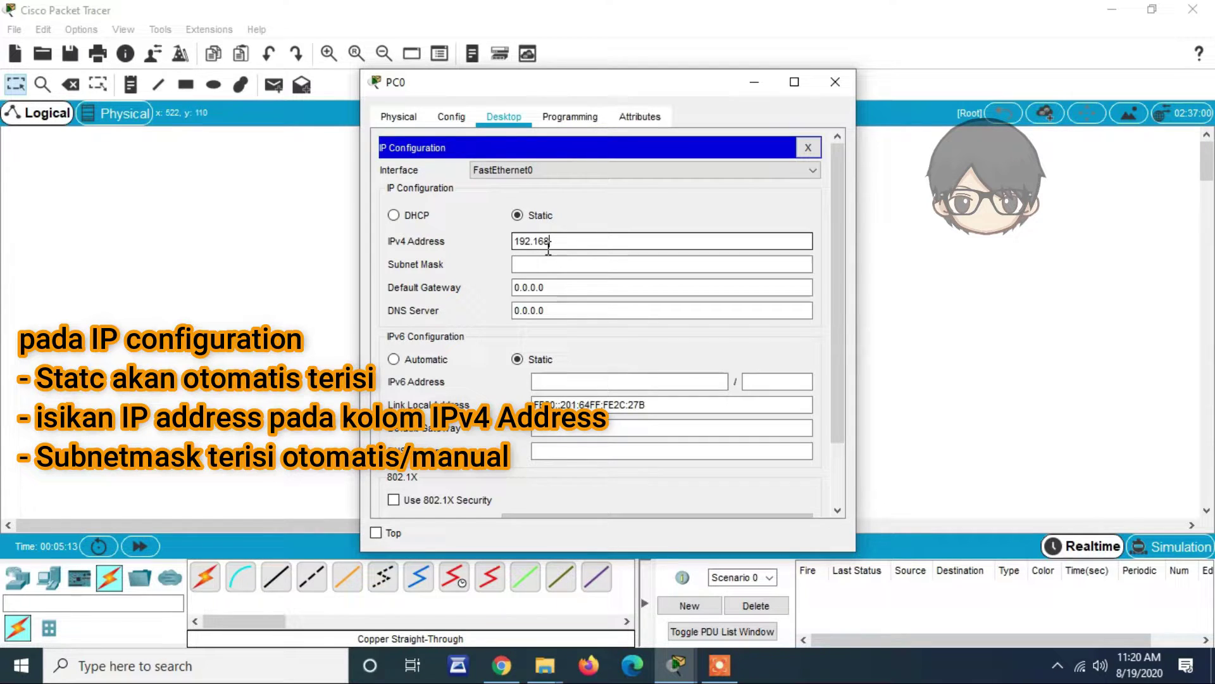
type(".0.1")
key("Tab")
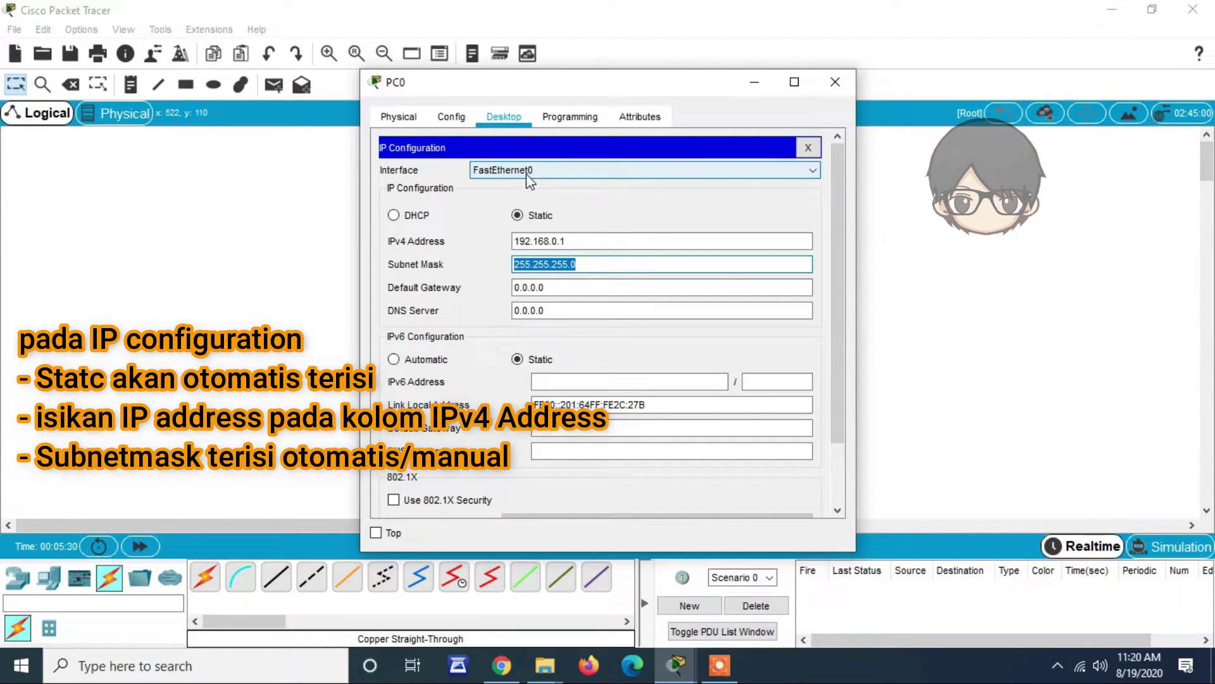
left_click(836, 83)
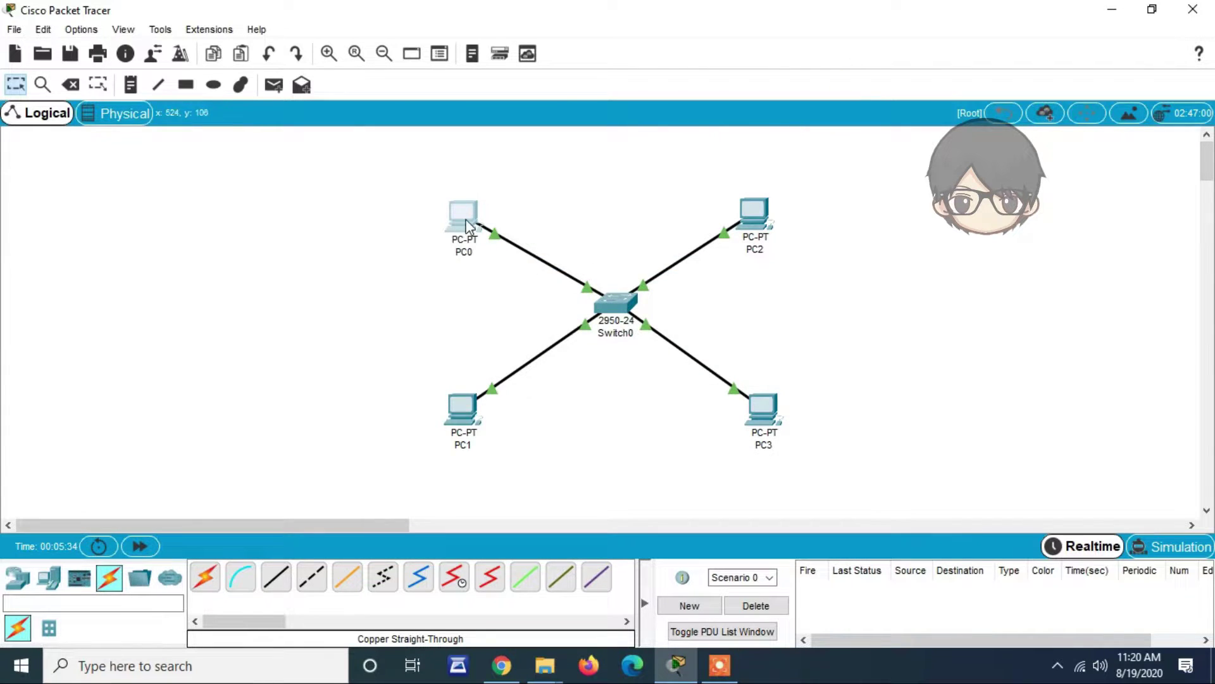
mouse_move(467, 224)
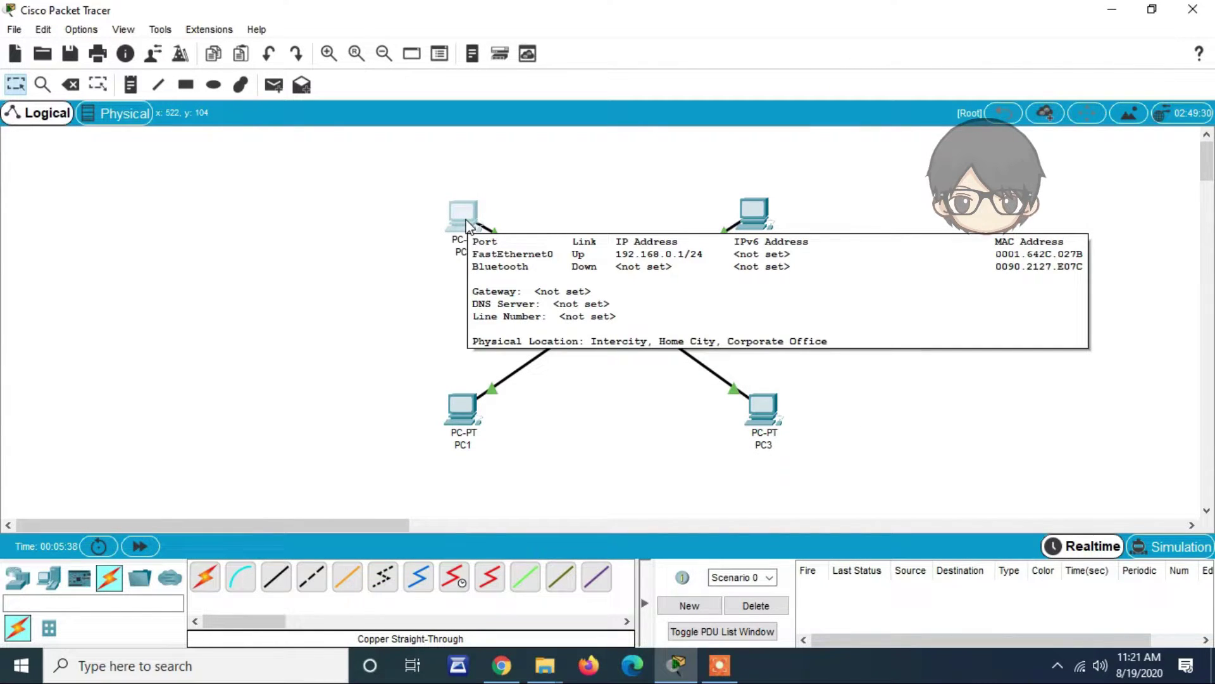
- Assign PC1 the static IPv4 address 192.168.0.2 with subnet mask 255.255.255.0 and check its port details
left_click(462, 410)
left_click(500, 113)
left_click(424, 208)
left_click(524, 241)
type("192.168.0.2")
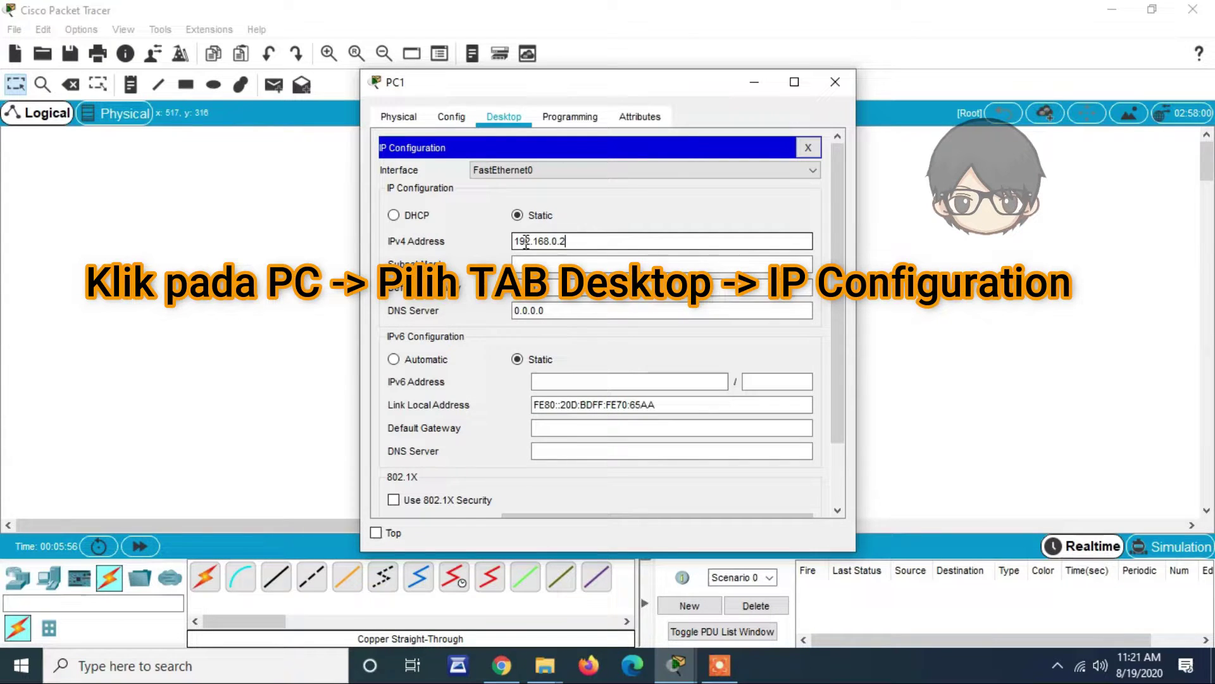
key("Tab")
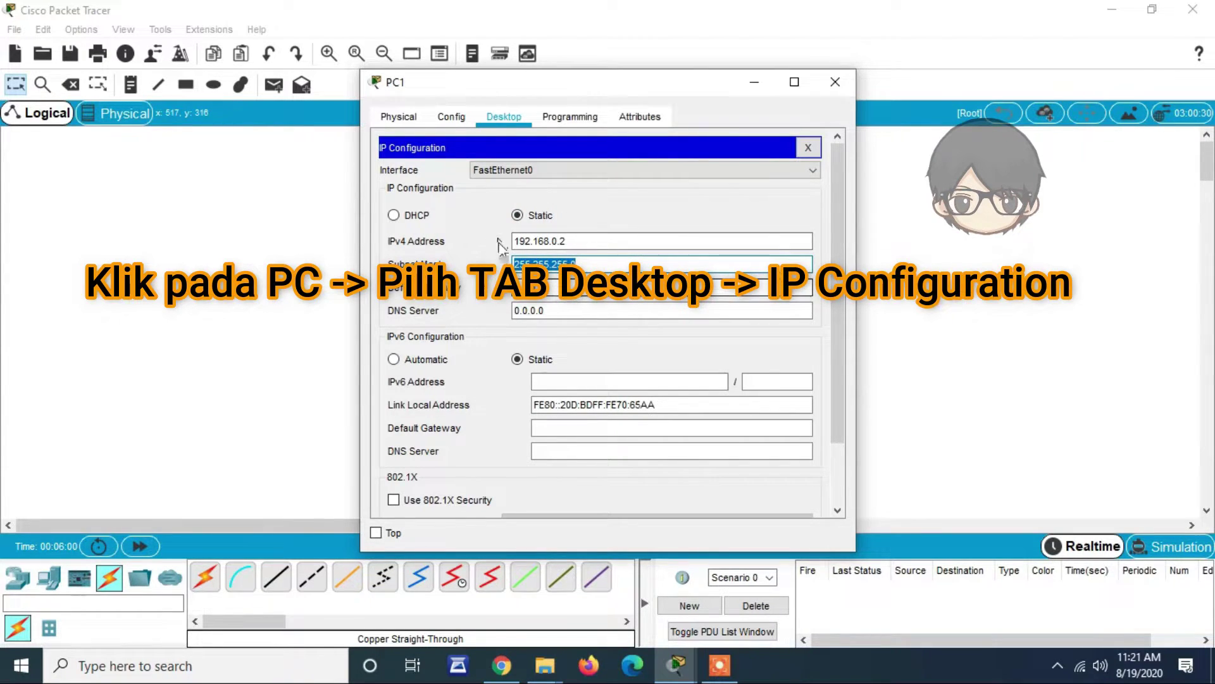
left_click(836, 82)
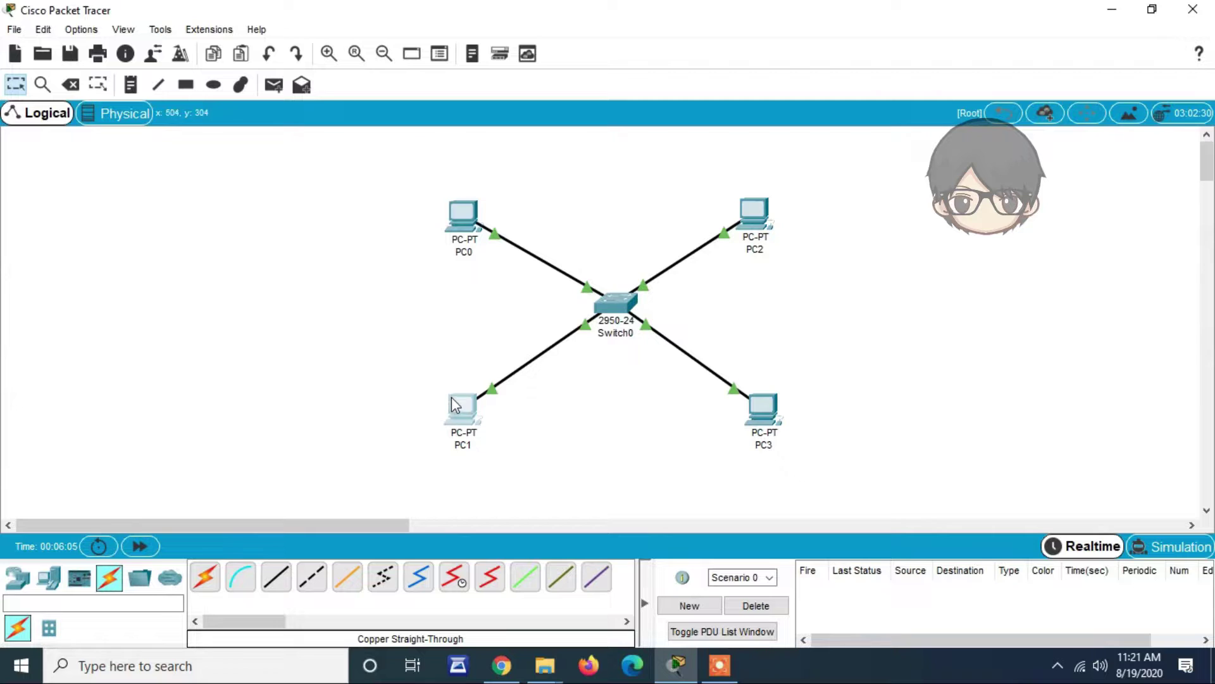
mouse_move(455, 423)
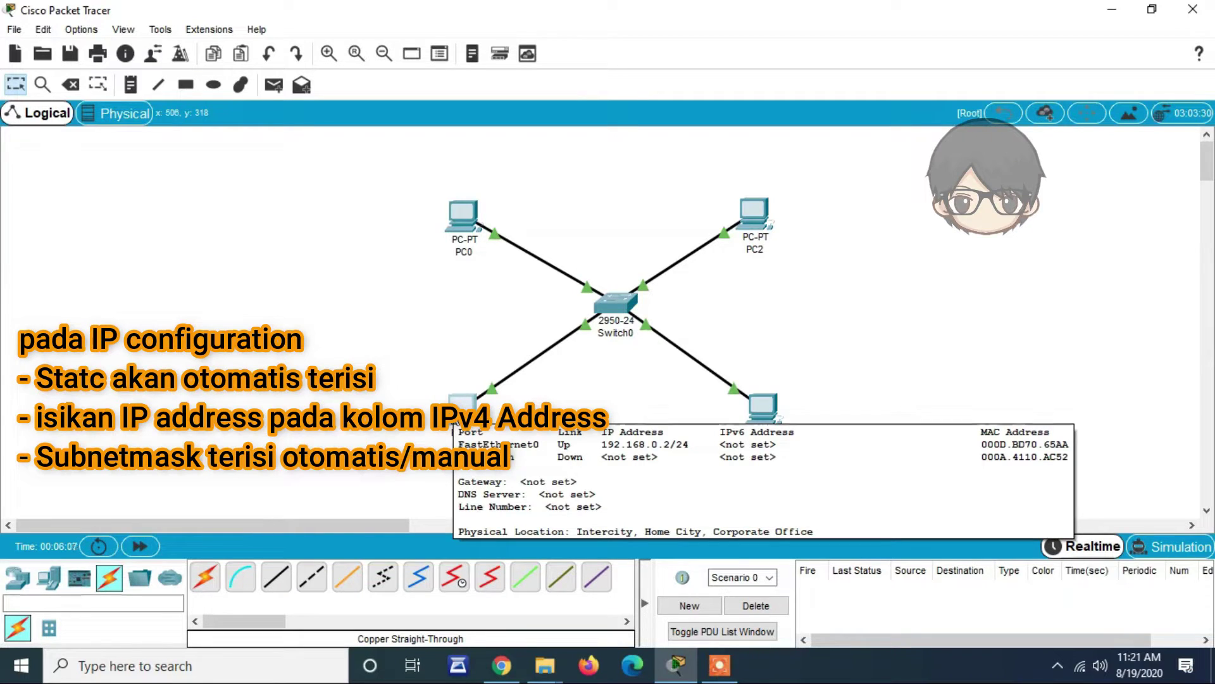
- Assign PC2 the static IPv4 address 192.168.0.3 with subnet mask 255.255.255.0 and check its port details
left_click(763, 218)
left_click(510, 117)
left_click(454, 227)
type("192.168.0.3")
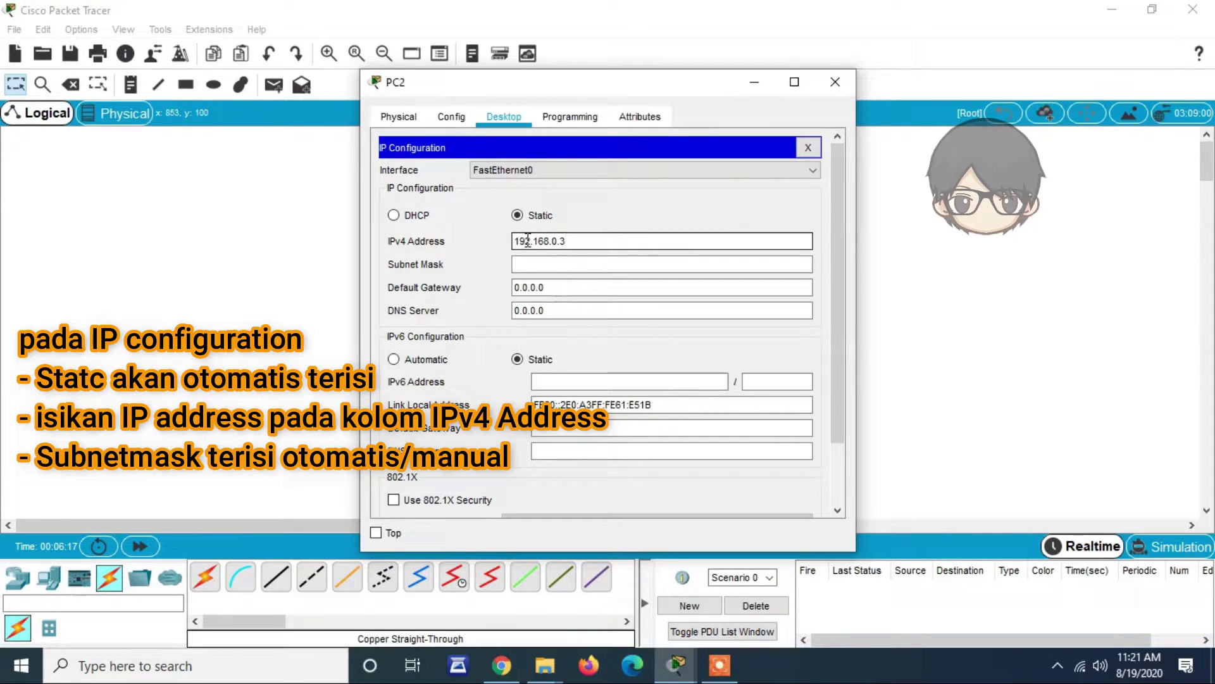
left_click(562, 265)
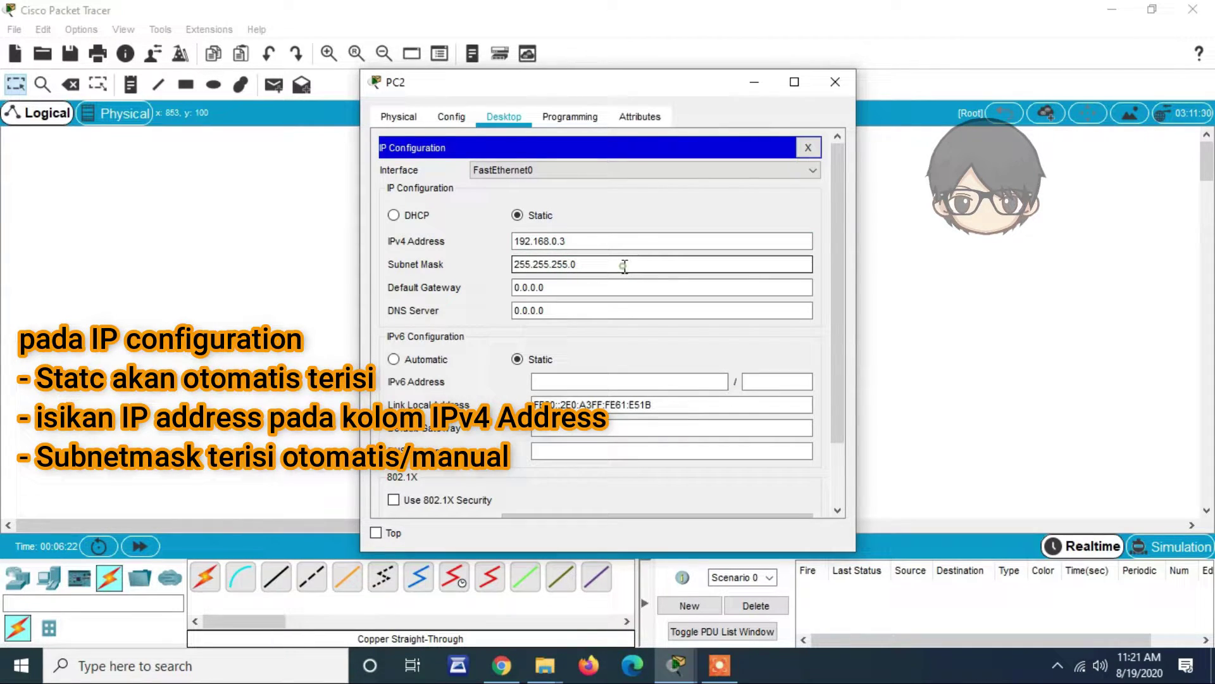
left_click(835, 83)
mouse_move(773, 228)
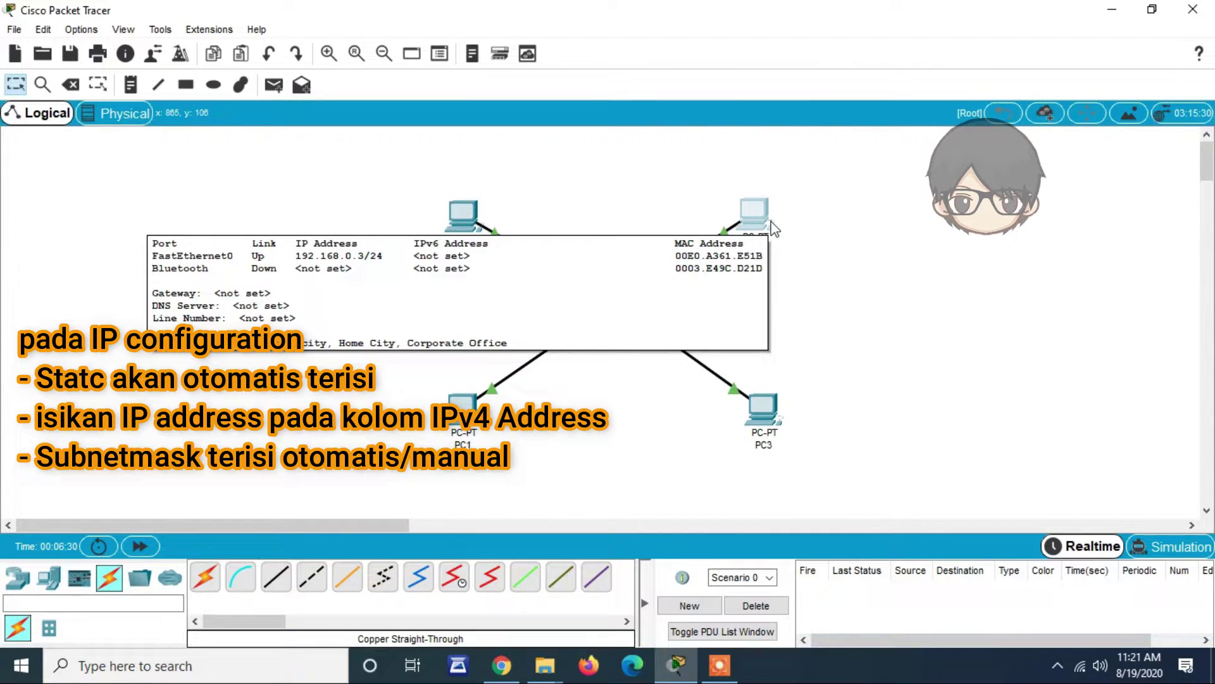
- Assign PC3 the static IPv4 address 192.168.0.4 with subnet mask 255.255.255.0 and check its port details
left_click(763, 409)
left_click(503, 116)
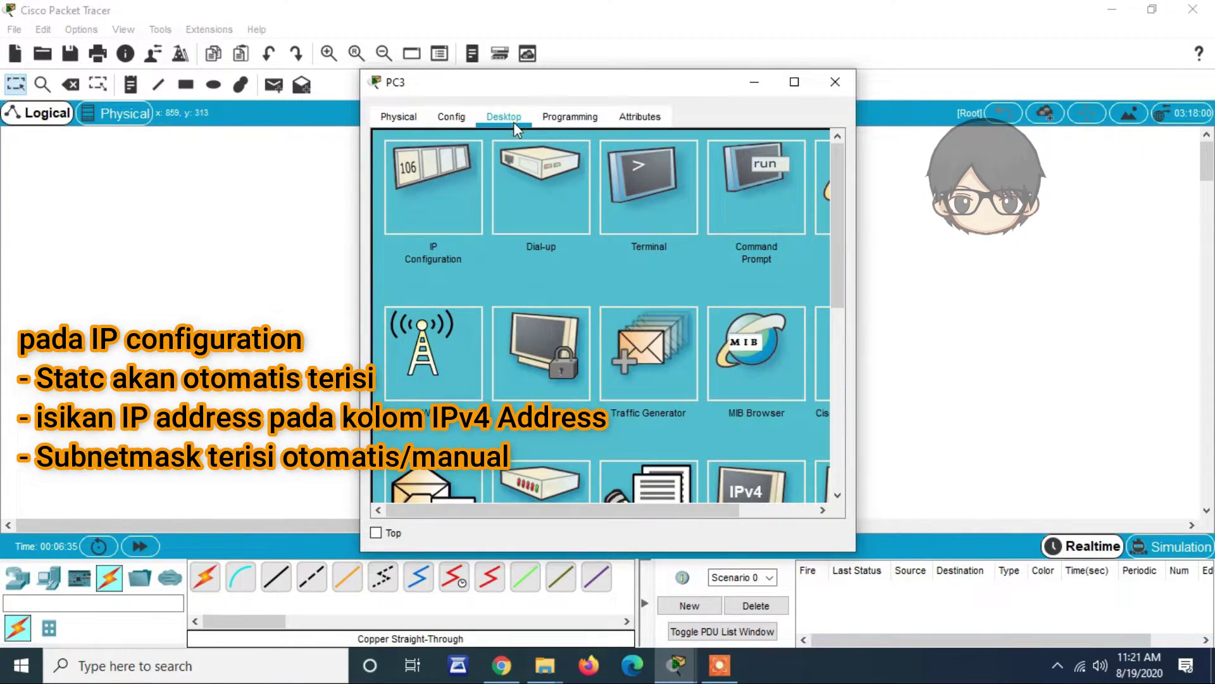
left_click(415, 226)
left_click(527, 241)
type("192.168.0.4")
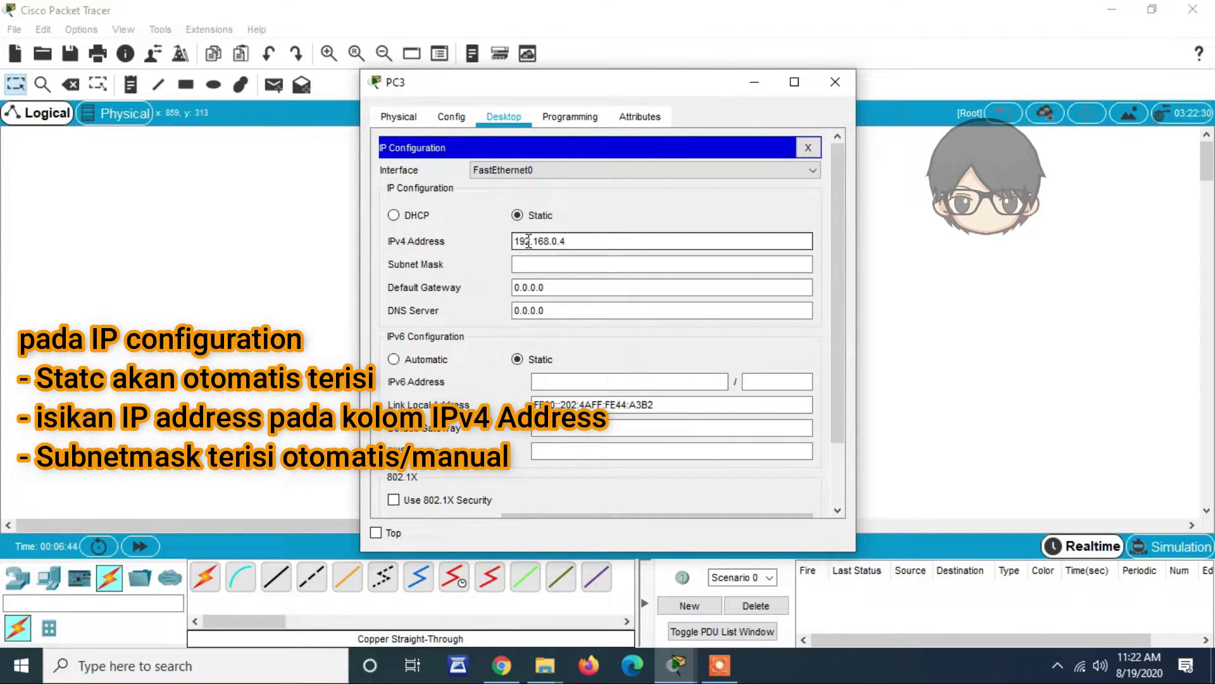
key("Tab")
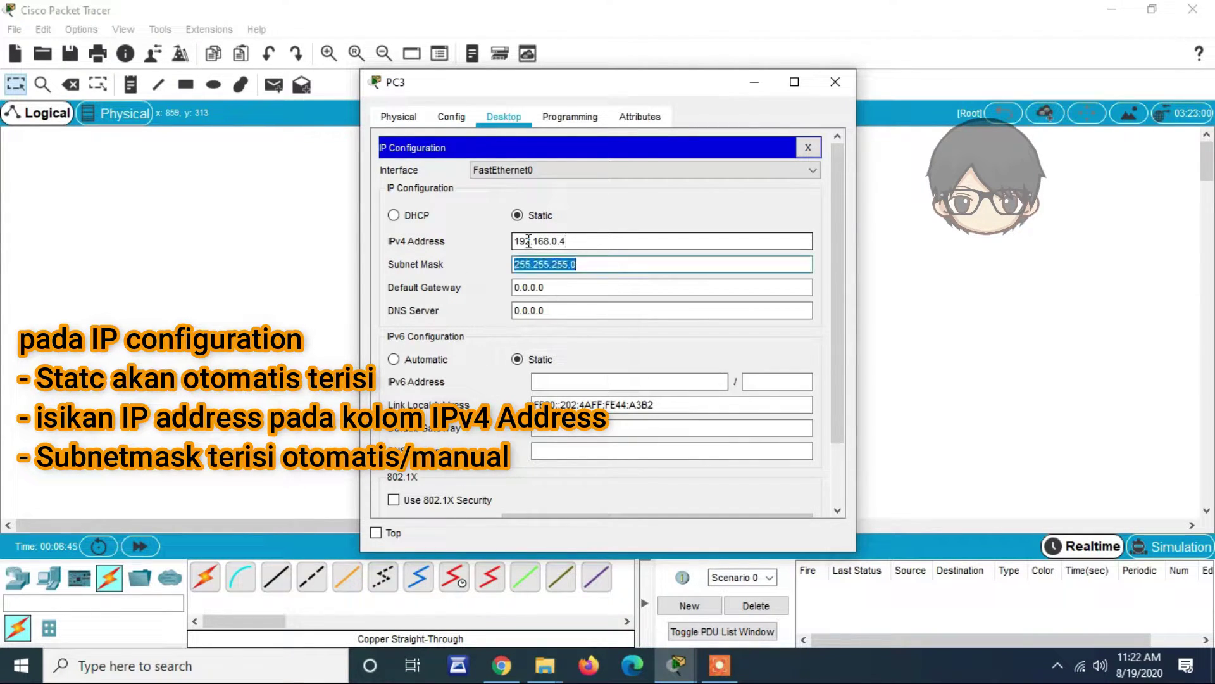
left_click(830, 82)
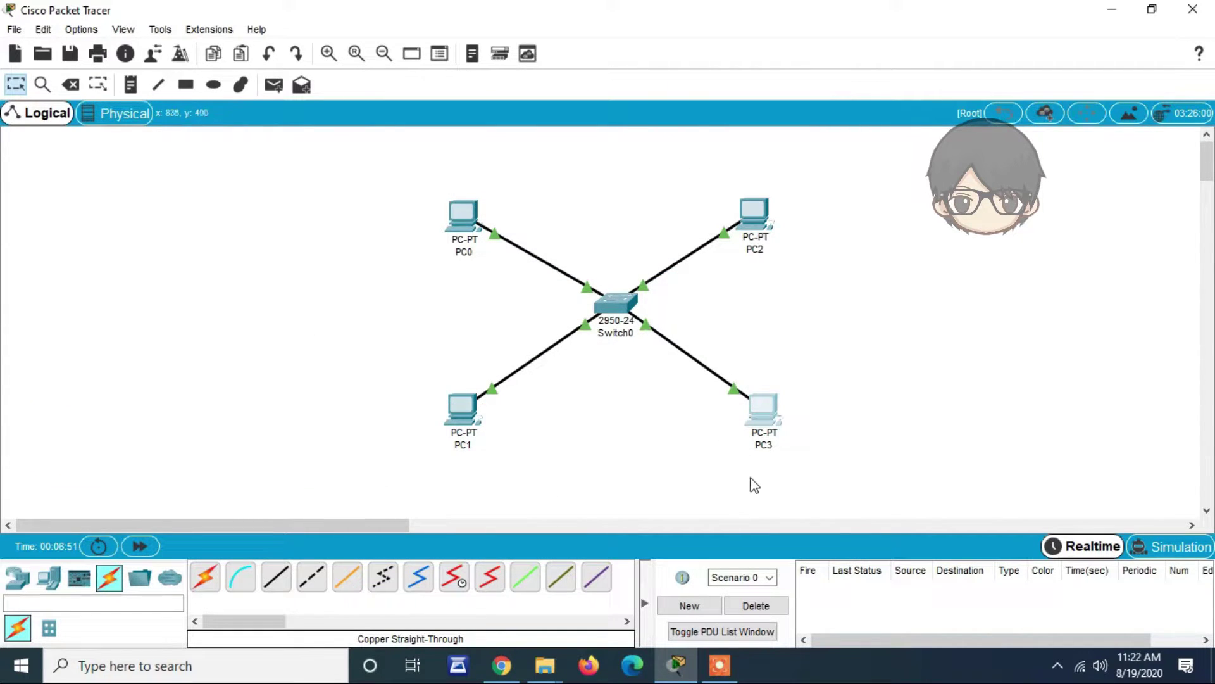
mouse_move(764, 420)
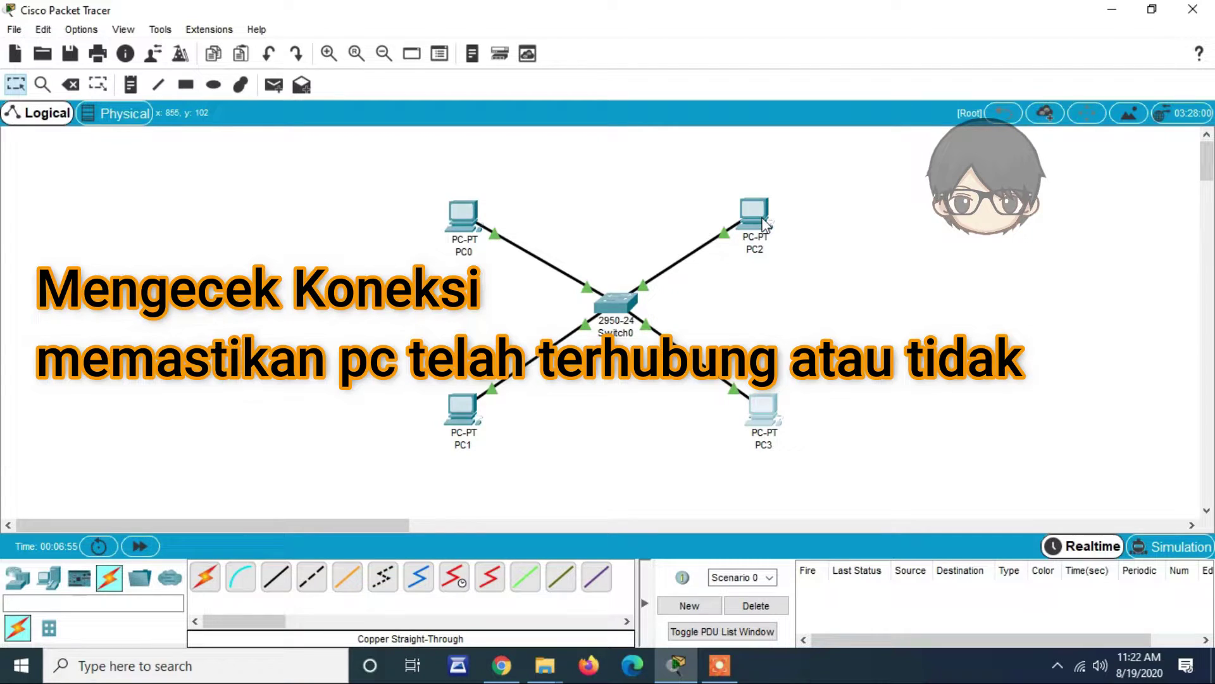
- Test the connection from PC0 to PC1 by running ping 192.168.0.2 in PC0's Command Prompt
mouse_move(765, 224)
mouse_move(466, 405)
mouse_move(476, 214)
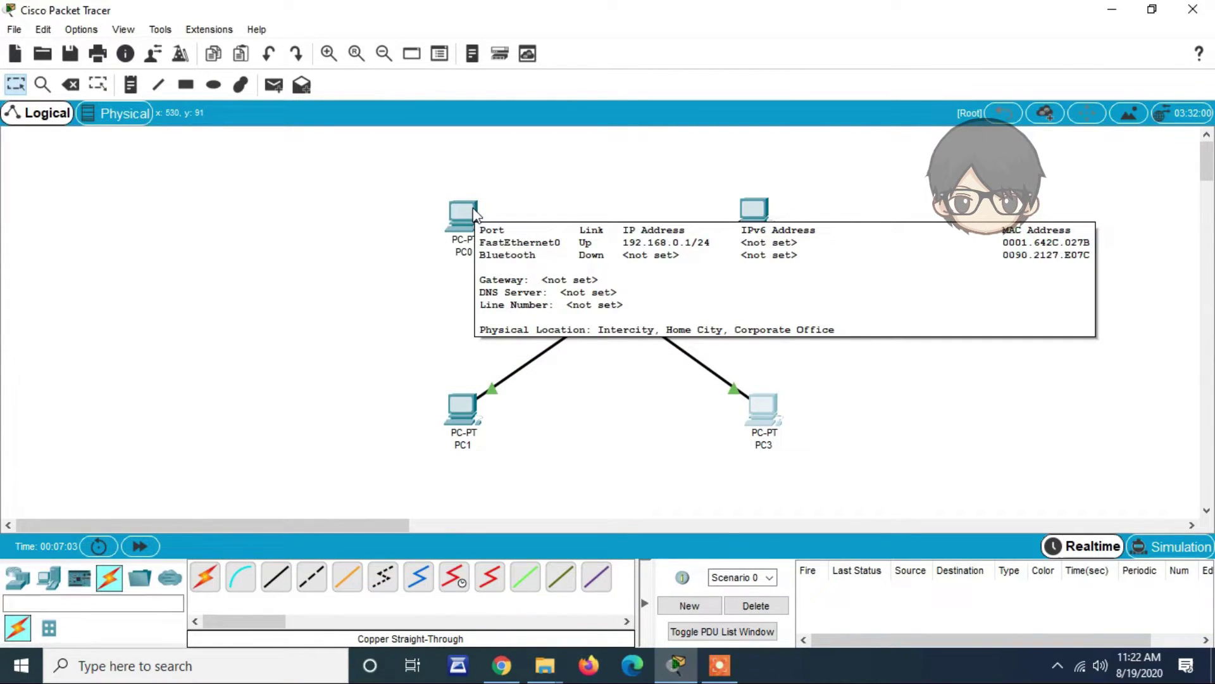
left_click(474, 212)
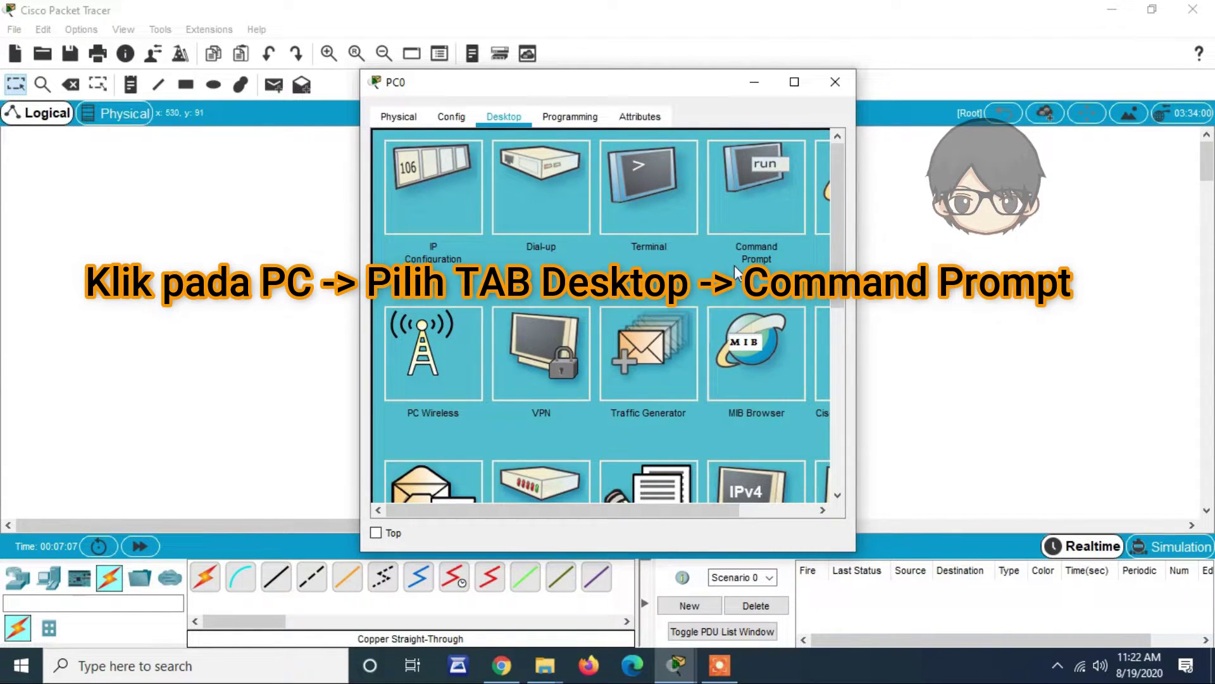
left_click(755, 220)
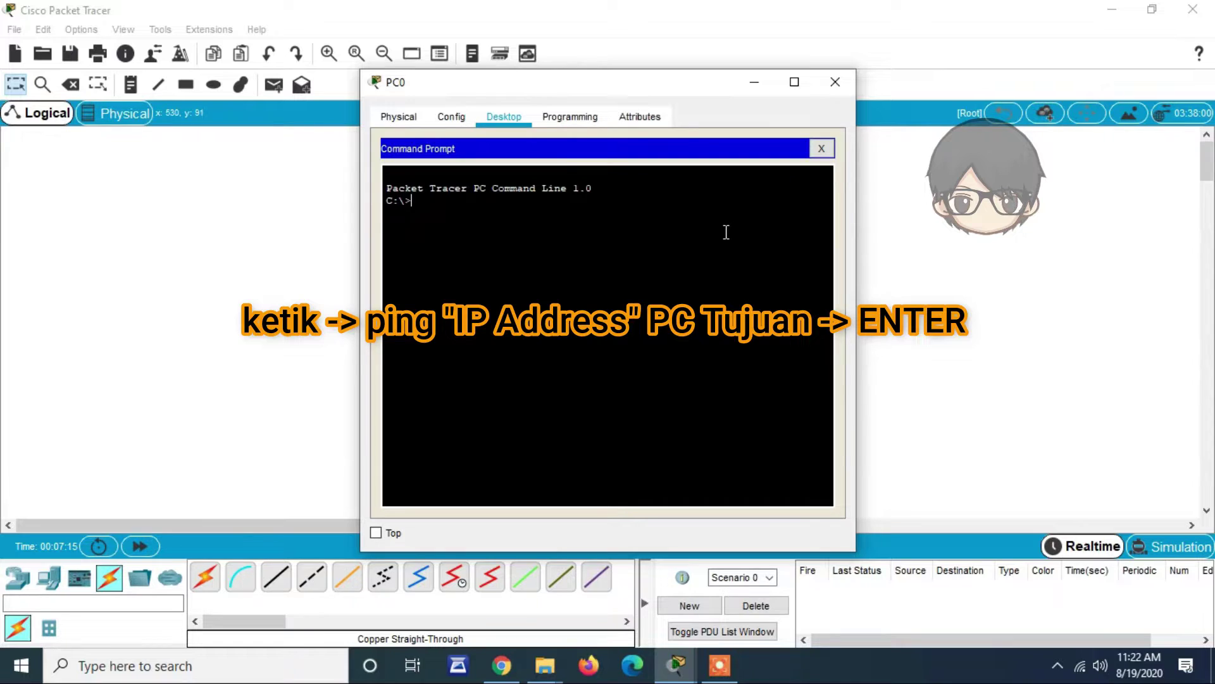
type("ng 192.168.0.2")
key("Return")
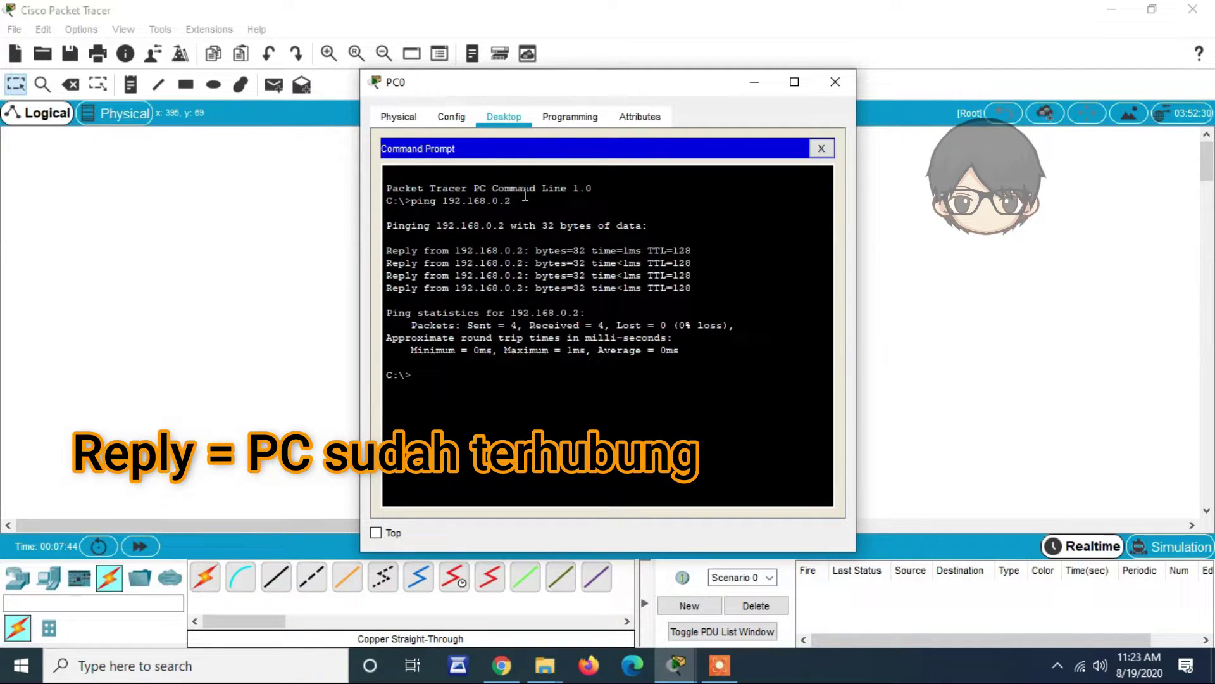
- Ping PC2 at 192.168.0.3 and PC3 at 192.168.0.4 from PC0, review the replies and close PC0's window
type("ping 192.168.0.3")
key("Return")
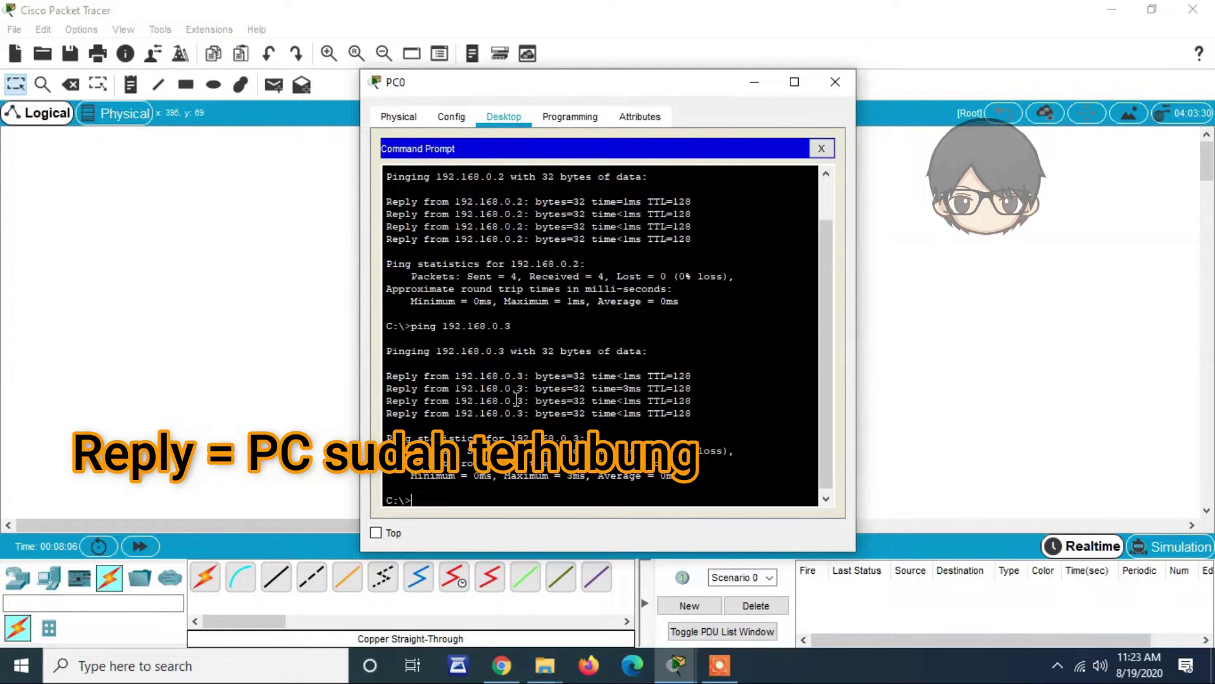
type("ping 192.168.0.4")
key("Return")
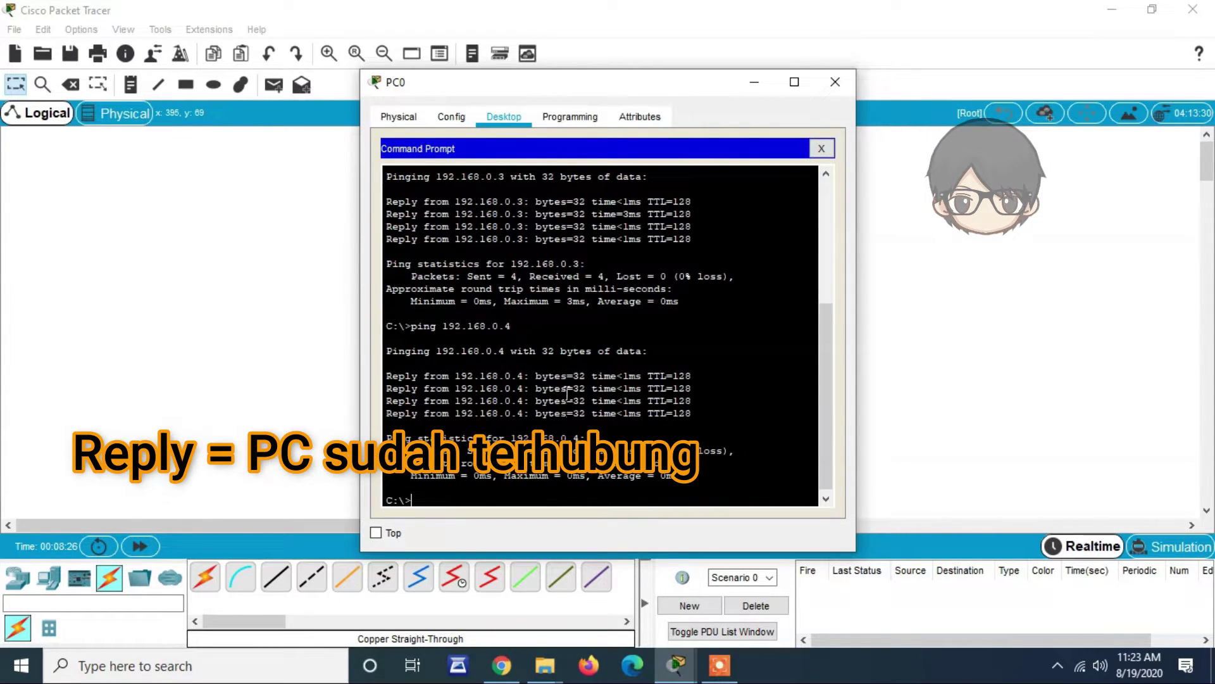
left_click_drag(828, 351, 851, 380)
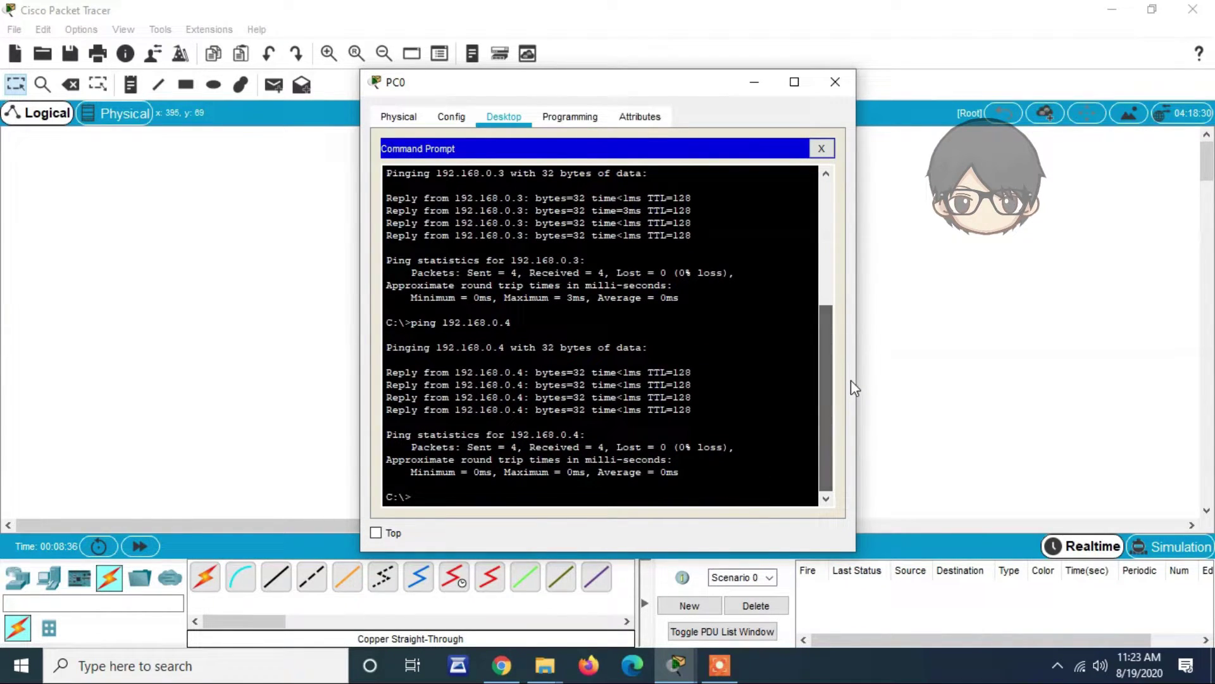
left_click(835, 82)
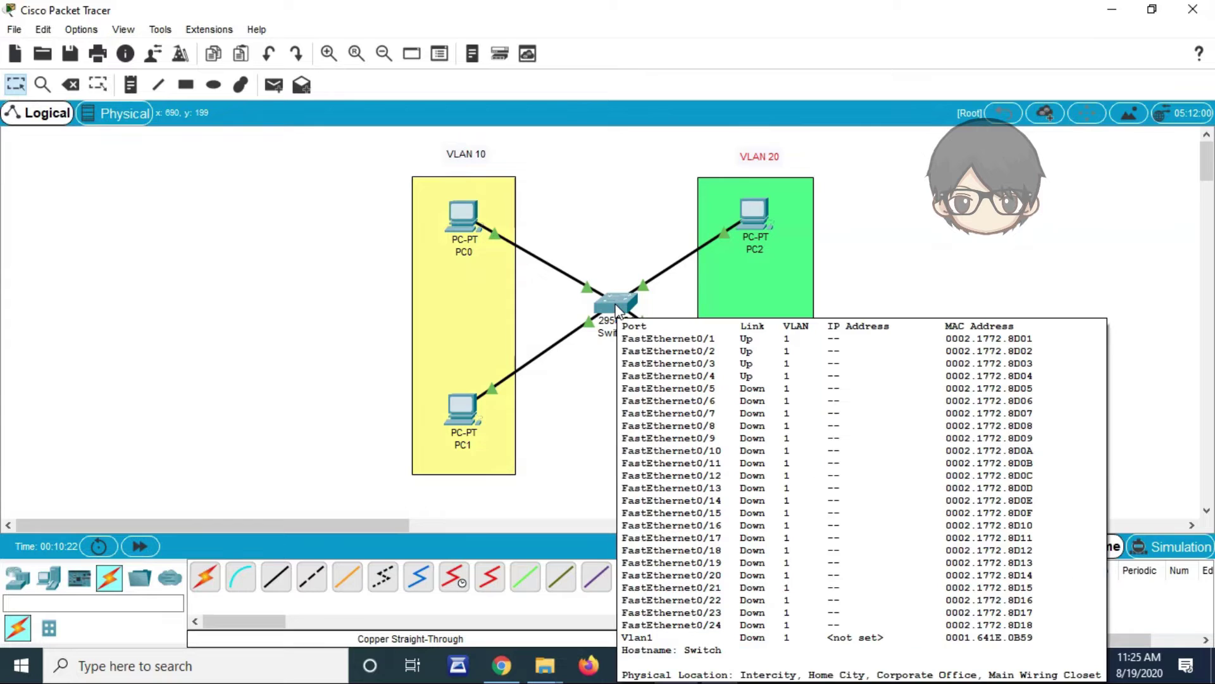
- Open Switch0's command line and enter global configuration mode with enable and configure terminal
left_click(616, 310)
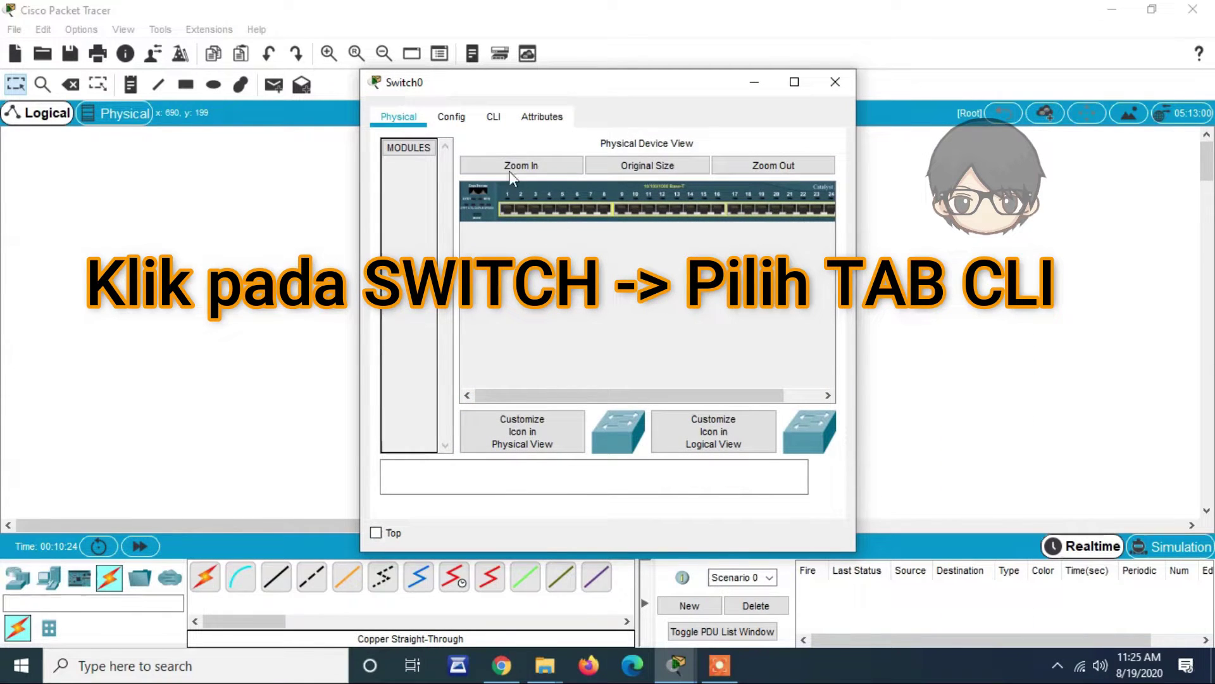
left_click(496, 120)
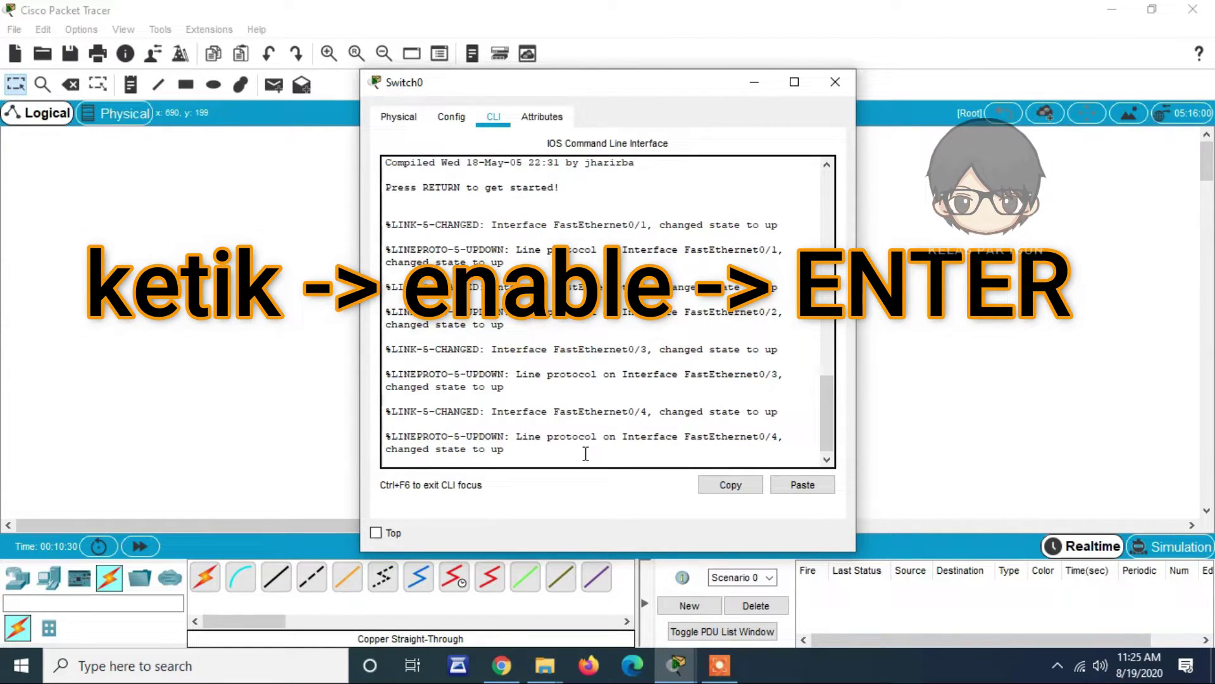
key("Return")
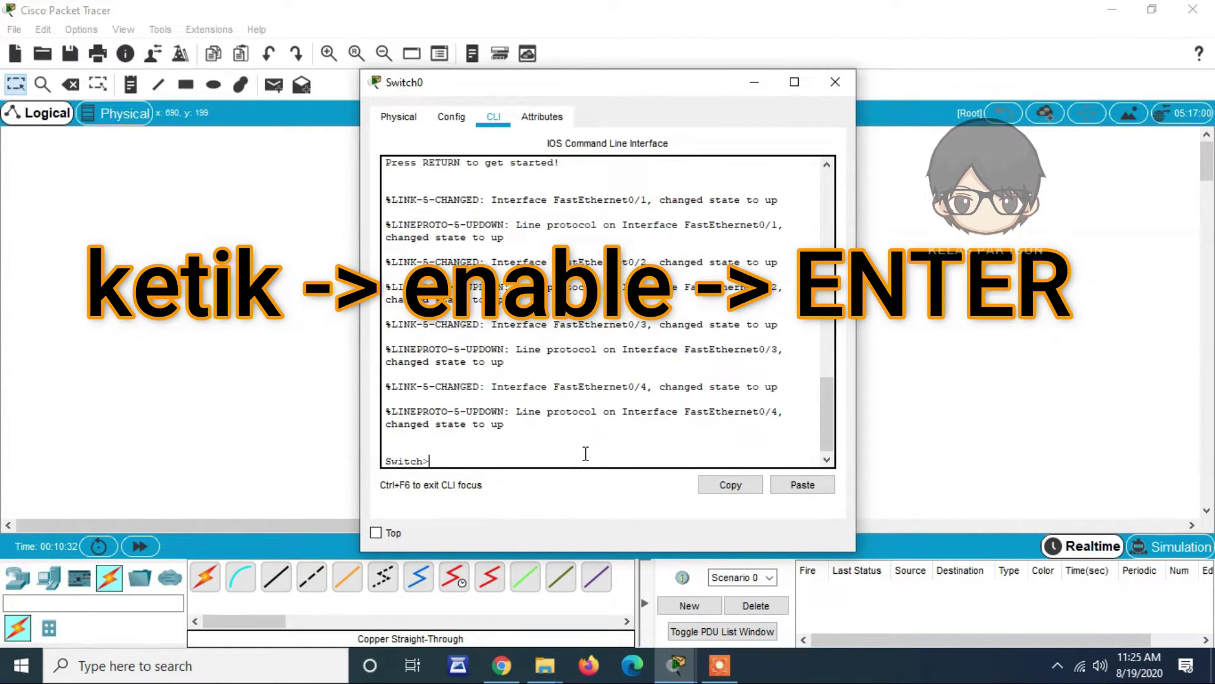
type("enable")
key("Return")
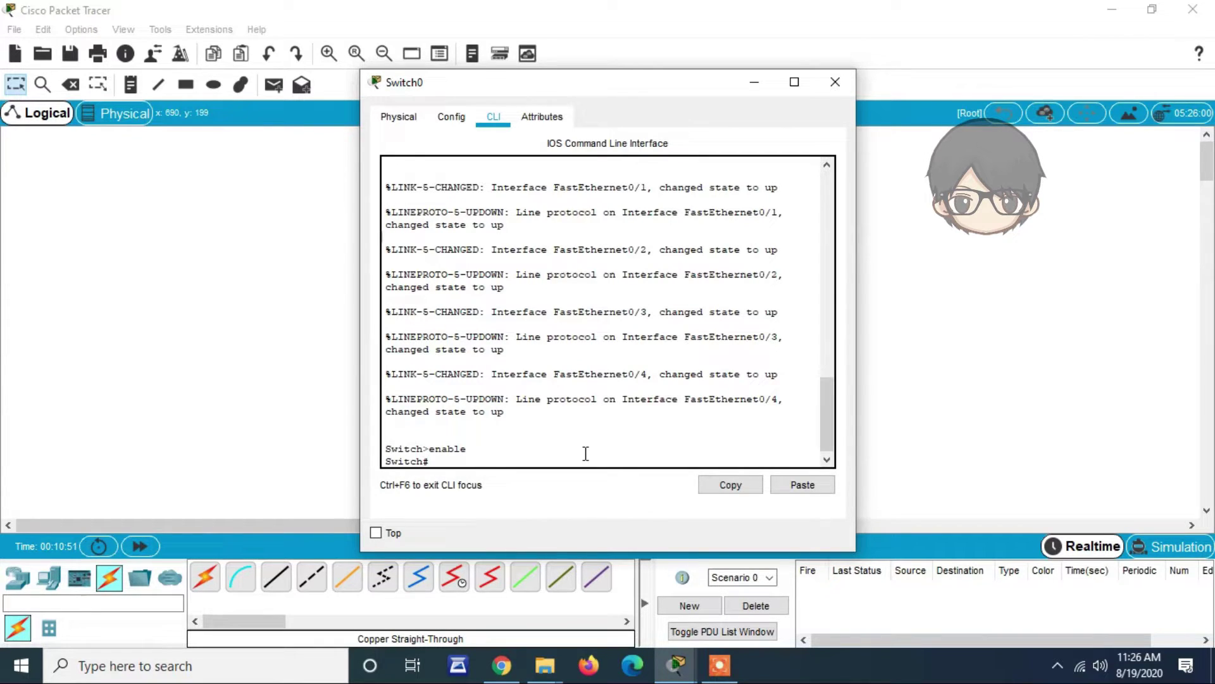
type("configure terminal")
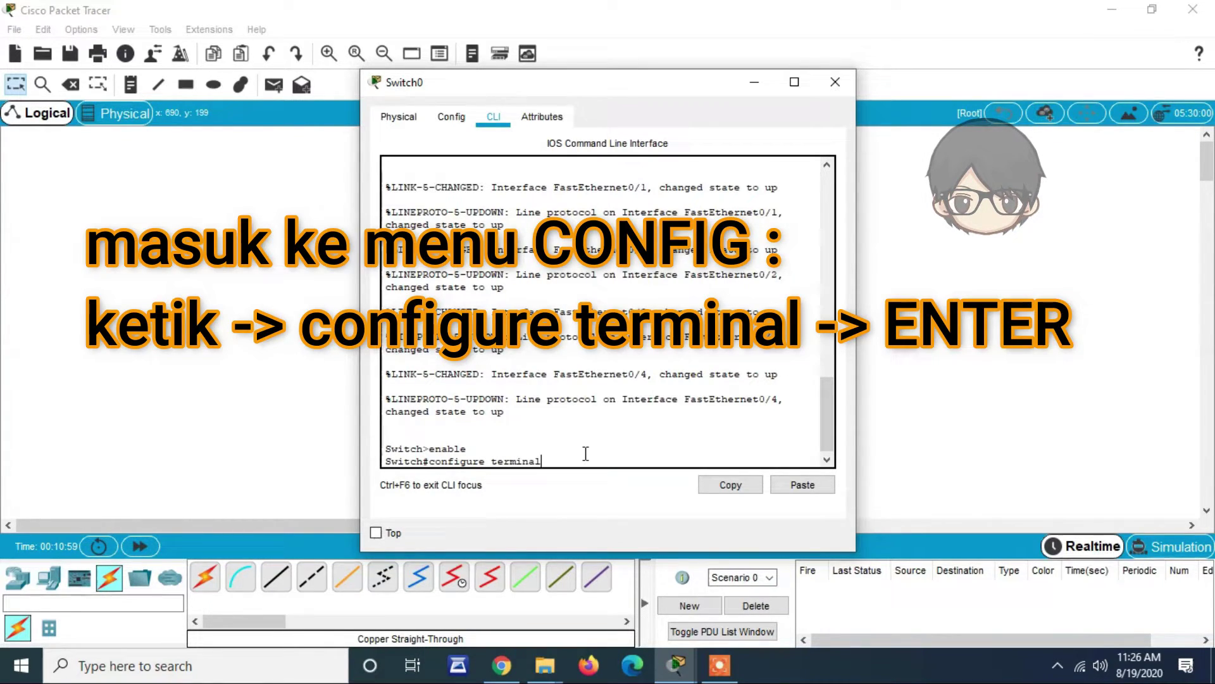
key("Return")
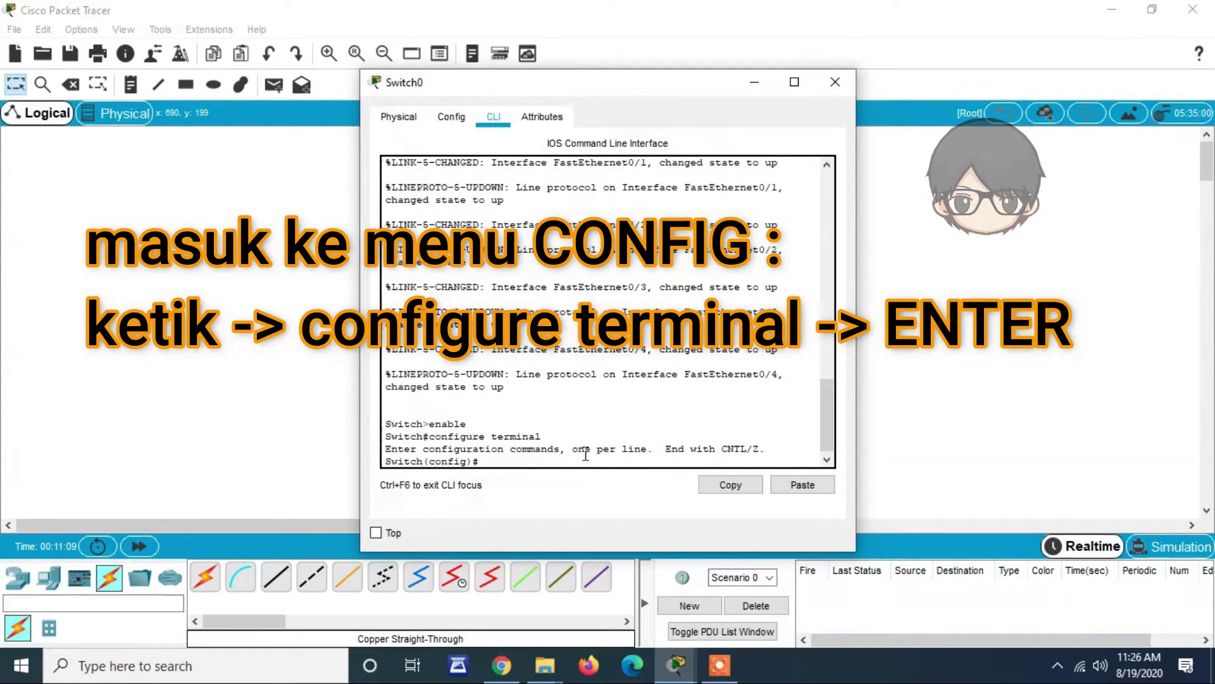
- Create VLAN 10 on Switch0, name it ruang01 and exit back to global configuration mode
type("vlan")
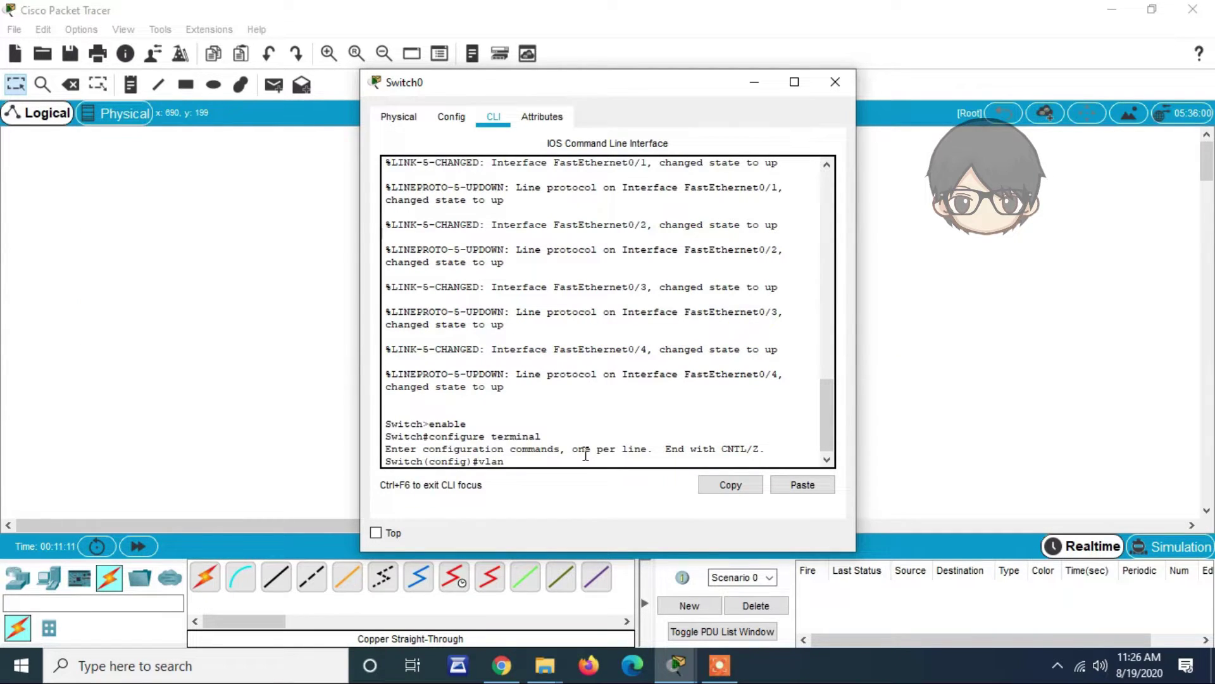
type(" 10")
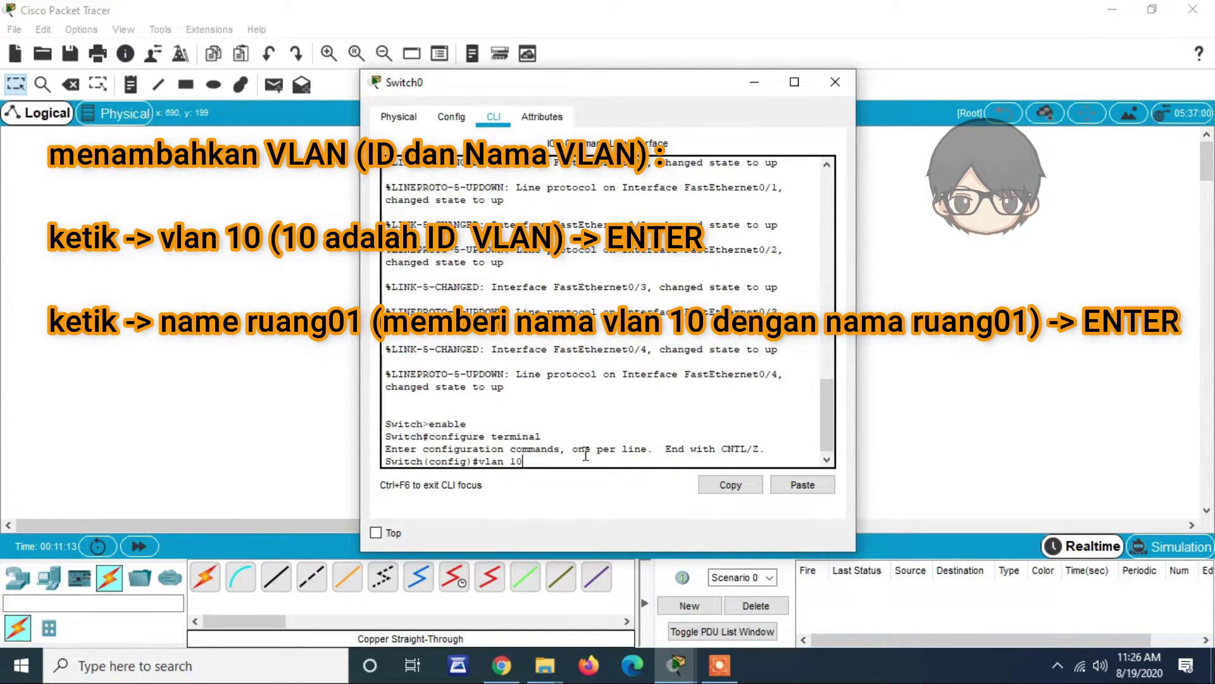
key("Return")
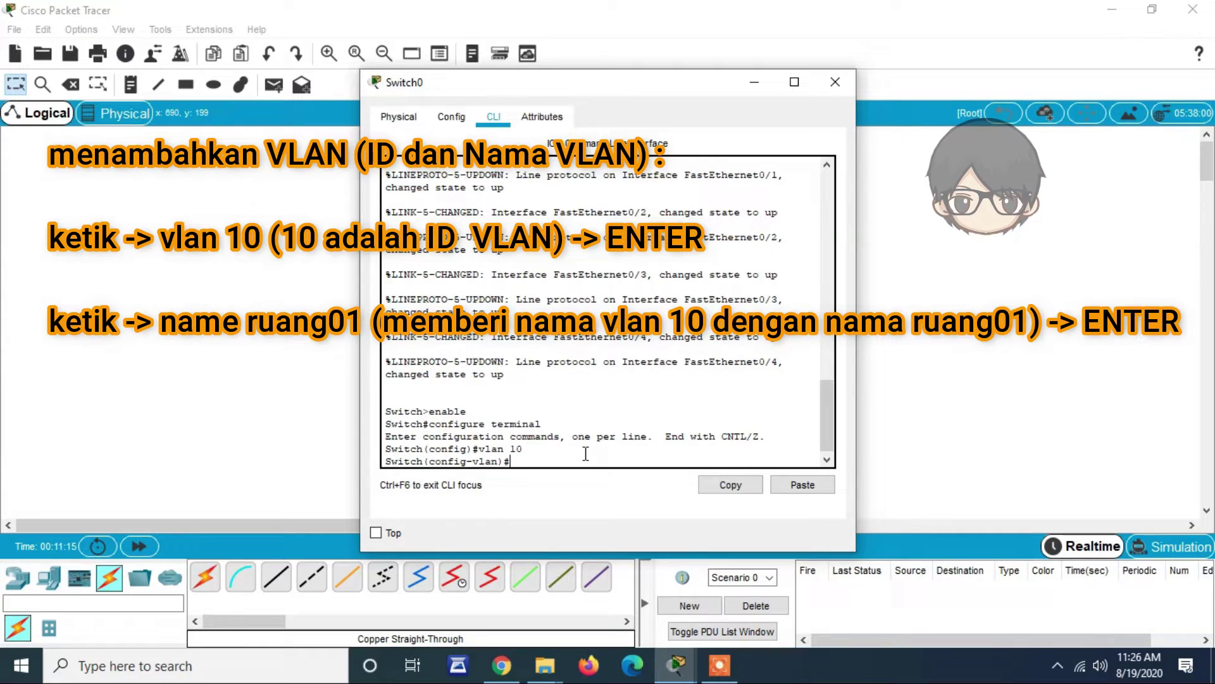
type("name ruang01")
key("Return")
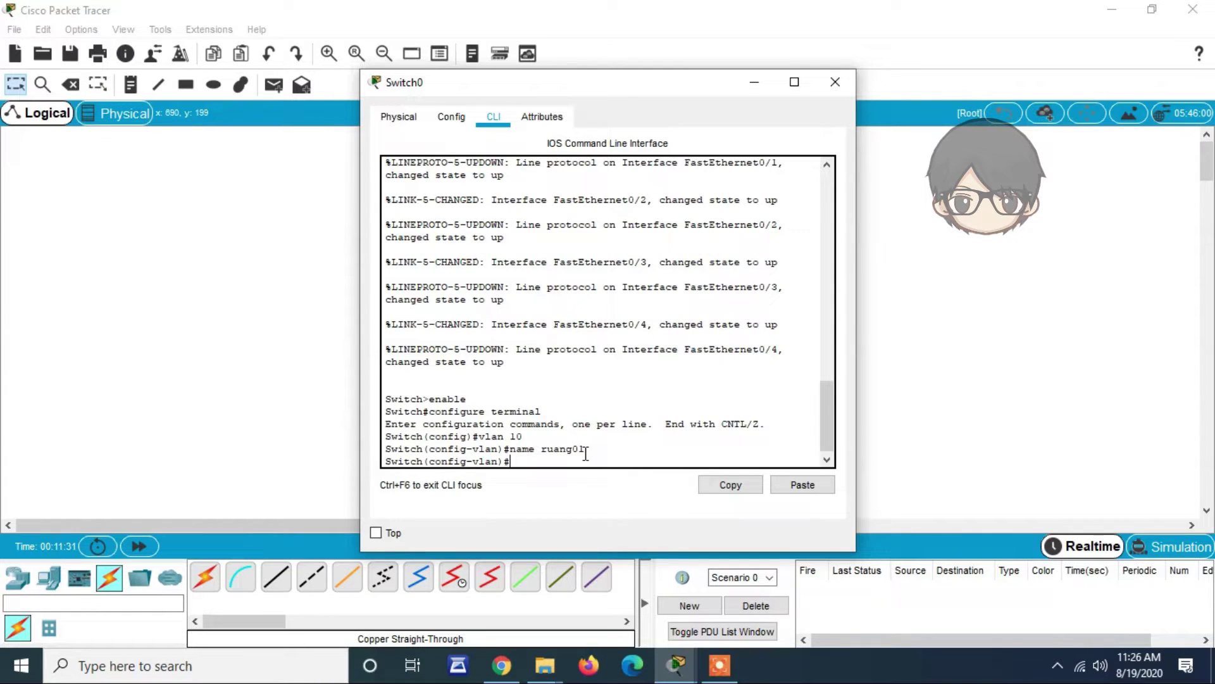
type("exit")
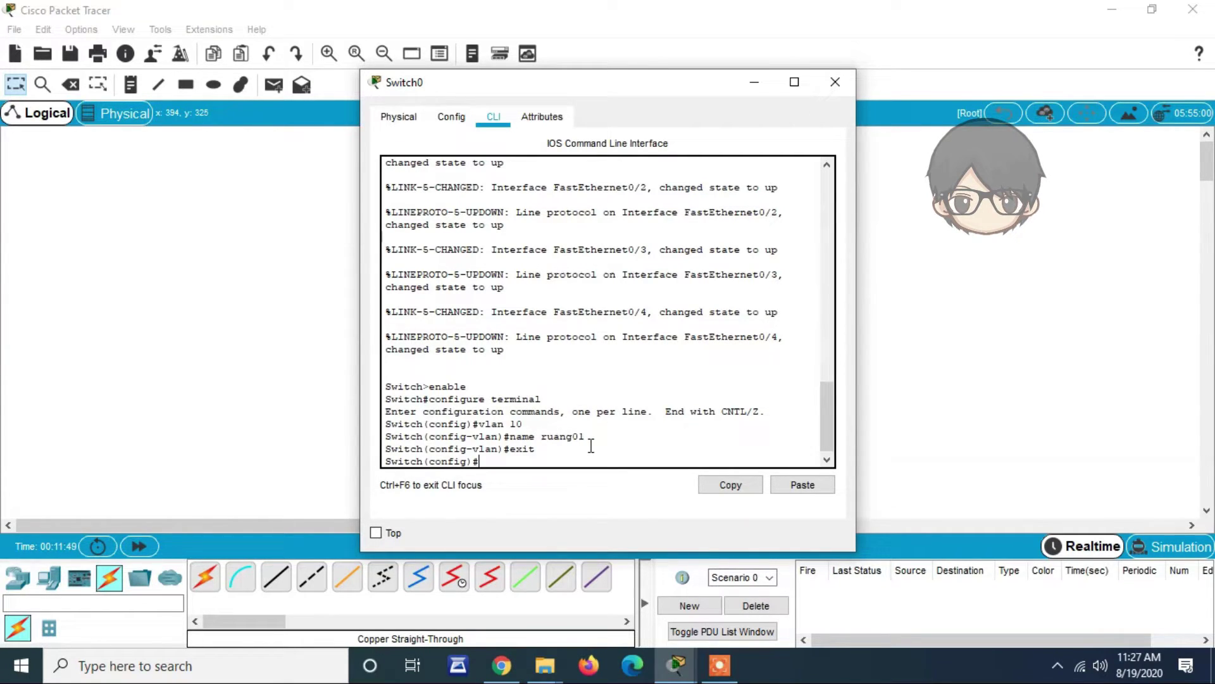
left_click_drag(542, 436, 588, 438)
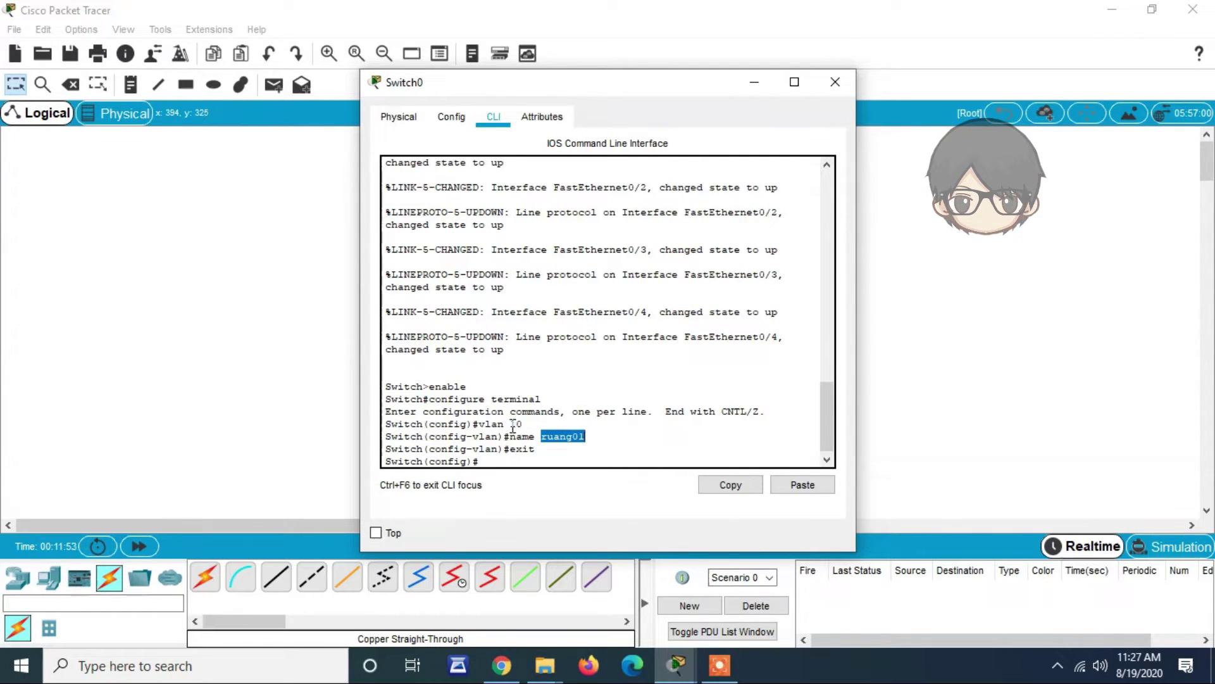
left_click_drag(481, 424, 596, 436)
left_click(547, 459)
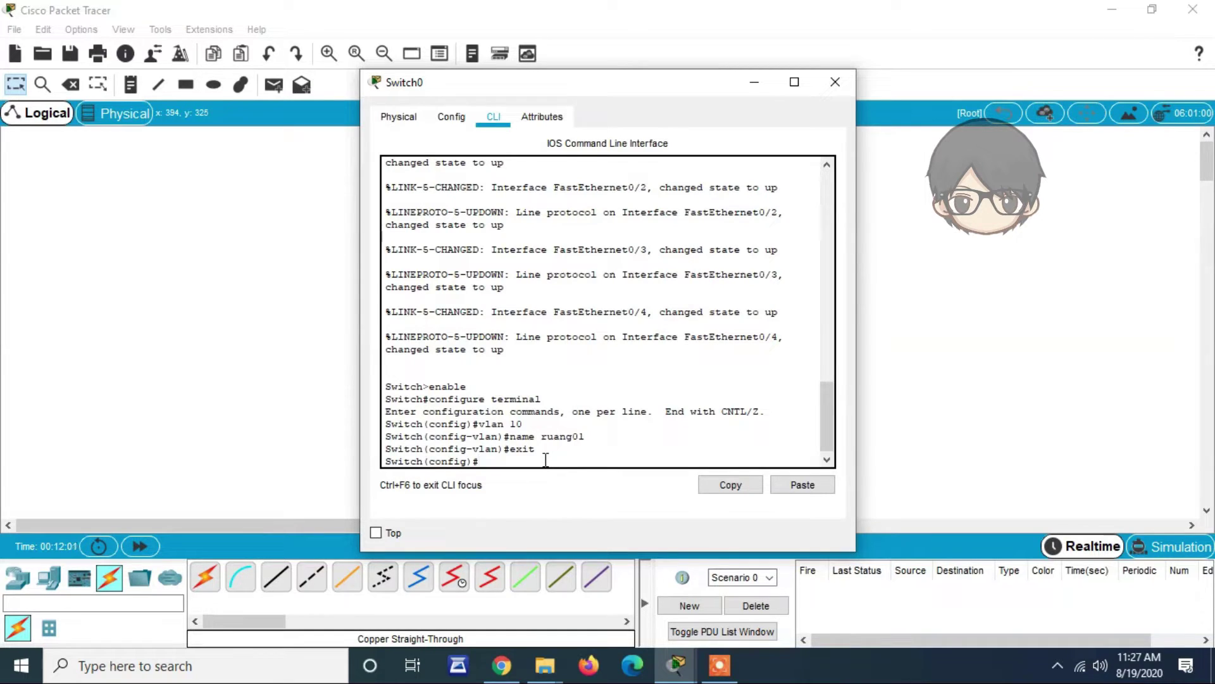
- Create VLAN 20 on Switch0 with the name ruang02, and exit configuration mode back to the privileged prompt
type("vlan 2")
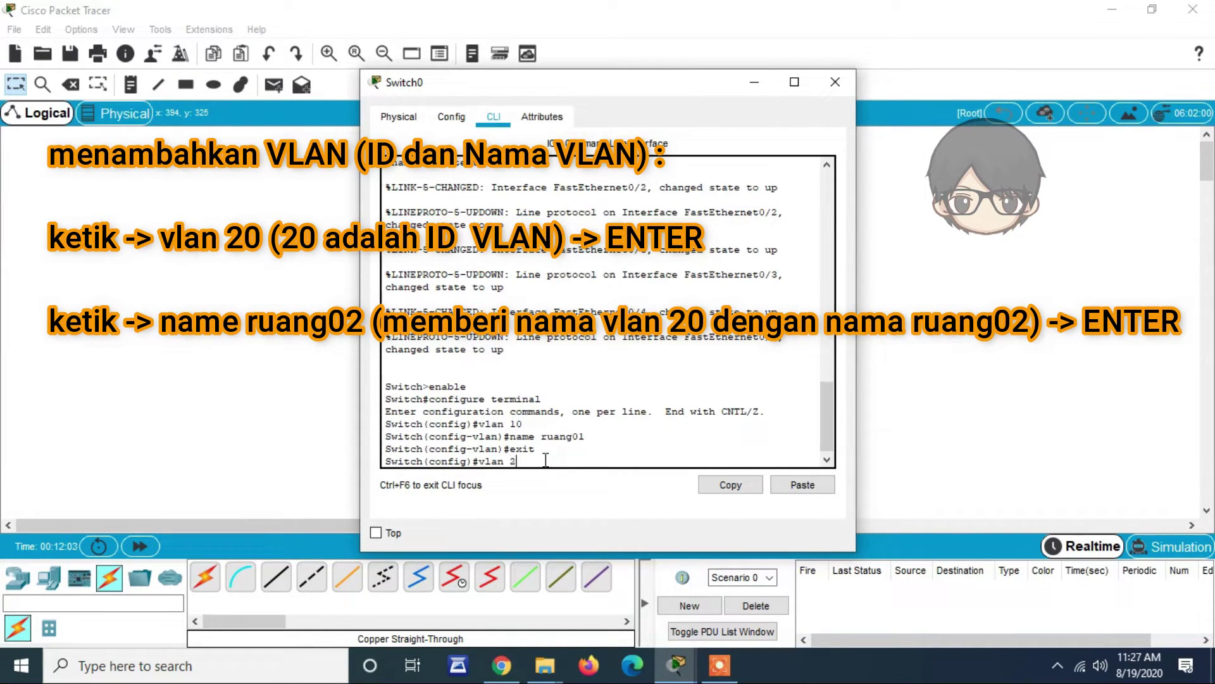
type("0")
key("Return")
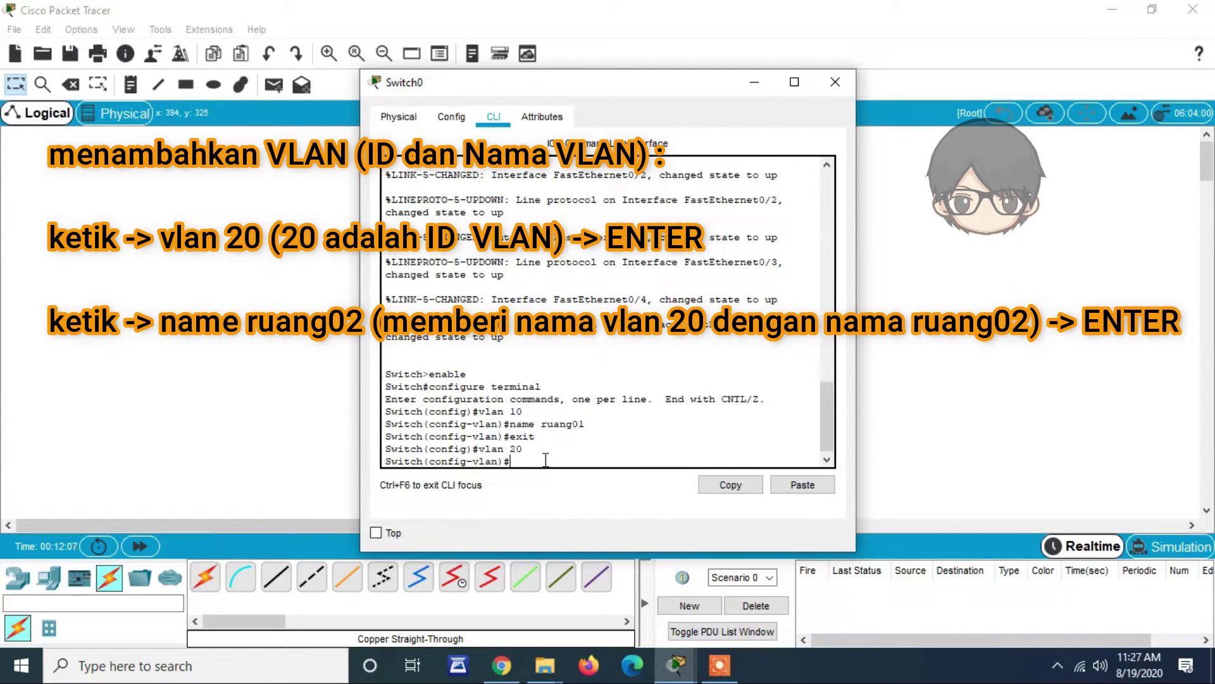
type("name ruang02")
key("Return")
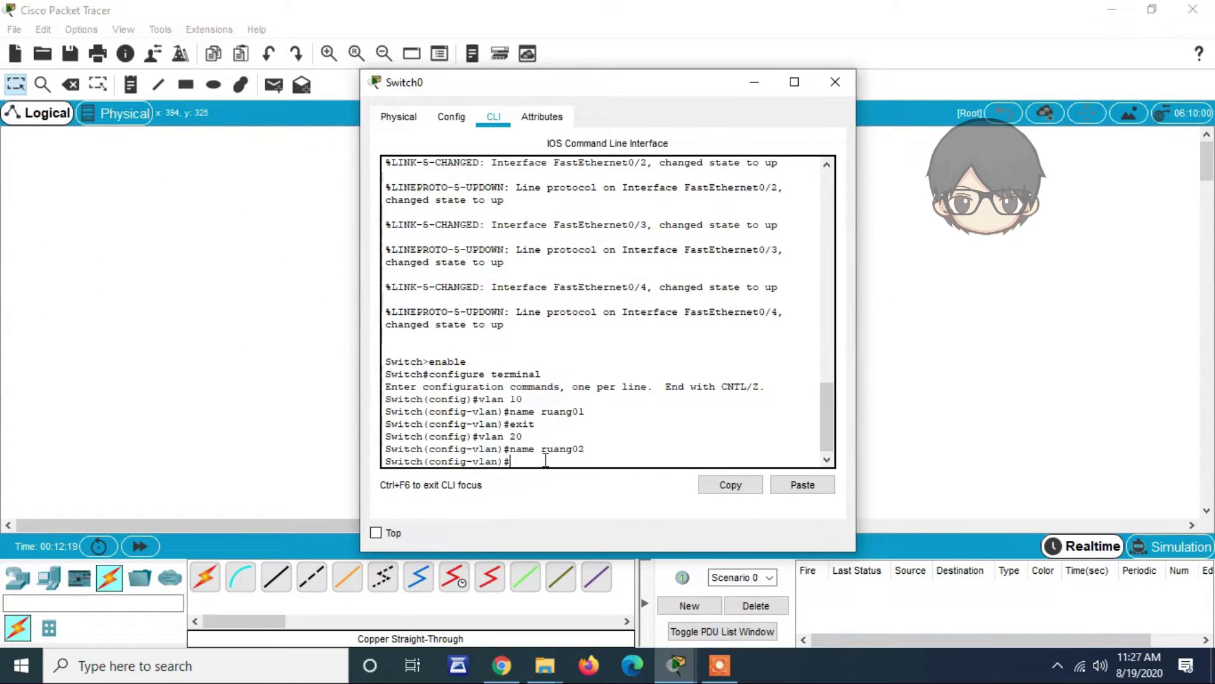
type("exit")
key("Return")
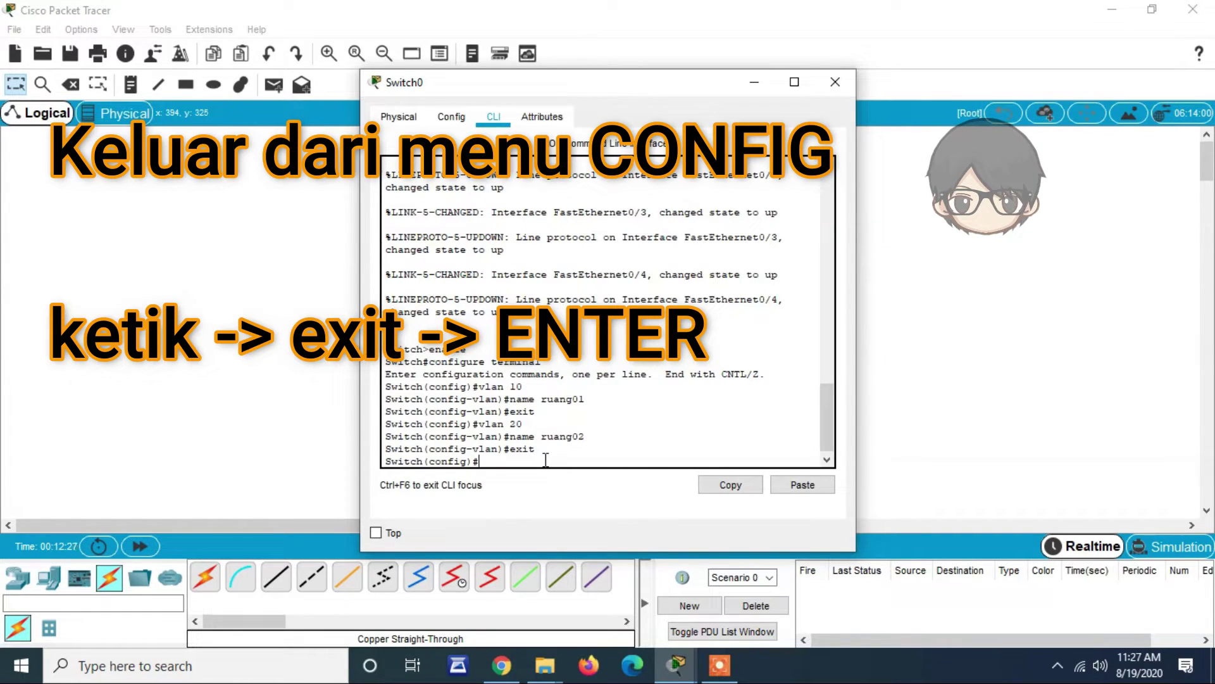
type("exit")
key("Return")
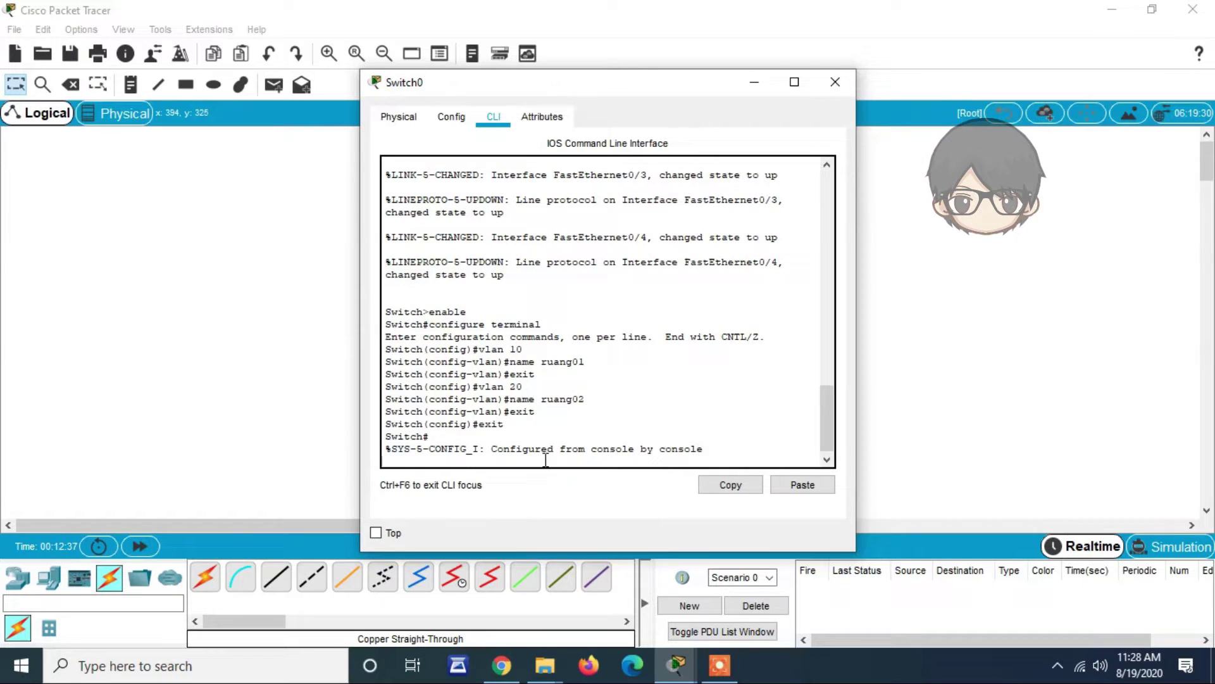
key("Return")
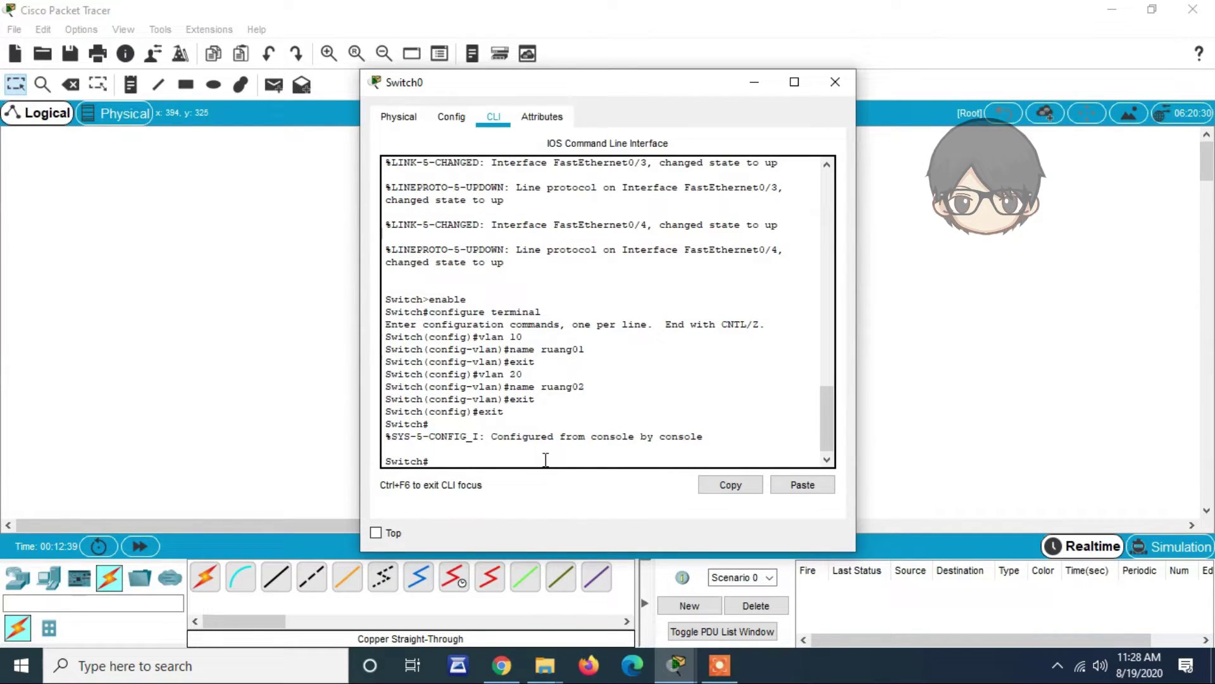
- Display Switch0's VLAN table with show vlan and check the ruang01 and ruang02 entries through the end of the listing
type("show vlan")
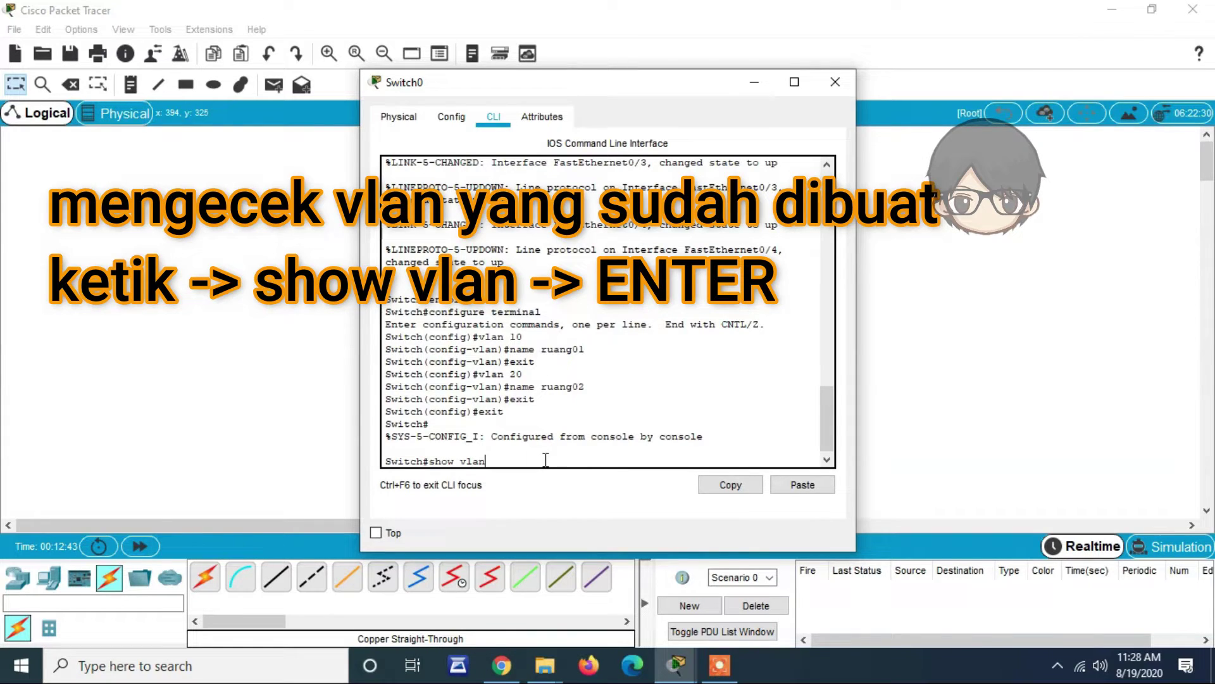
key("Return")
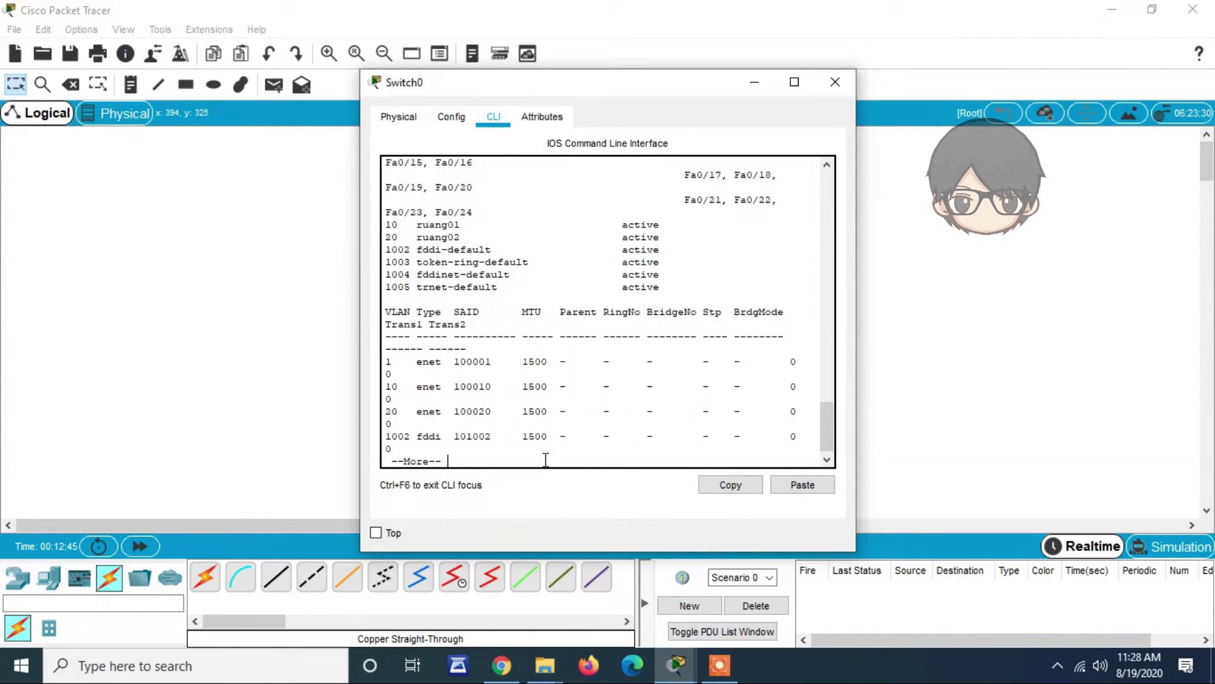
left_click_drag(383, 224, 669, 224)
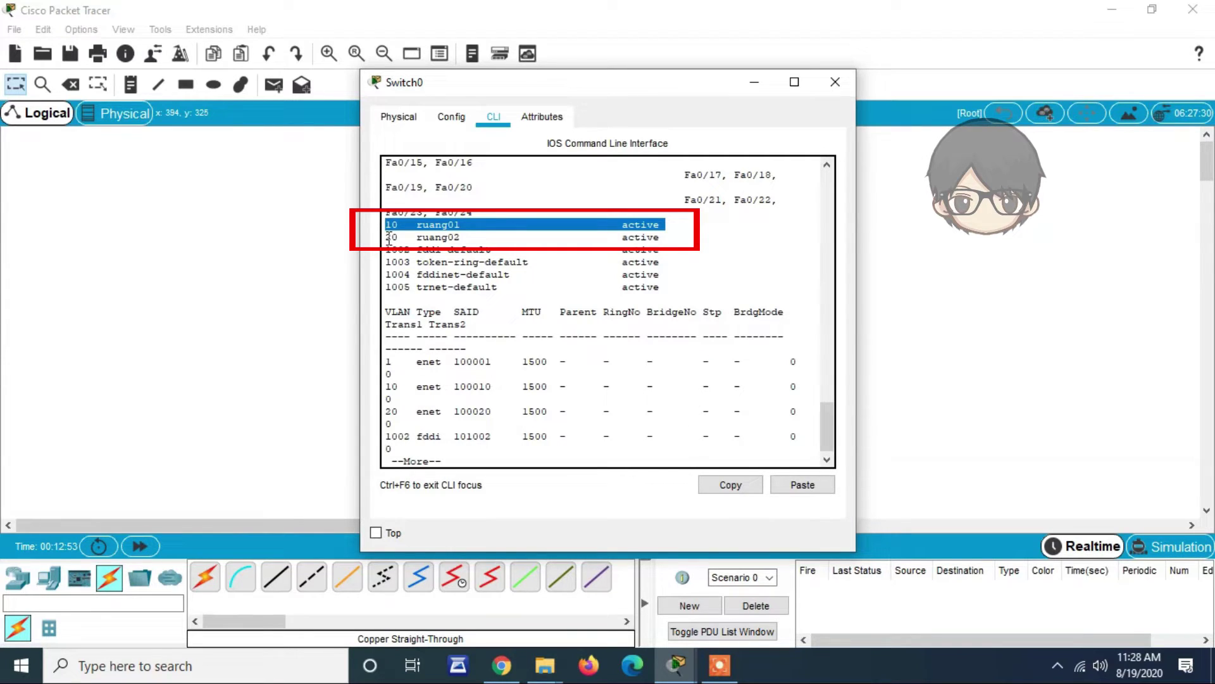
left_click_drag(387, 239, 601, 250)
key("space")
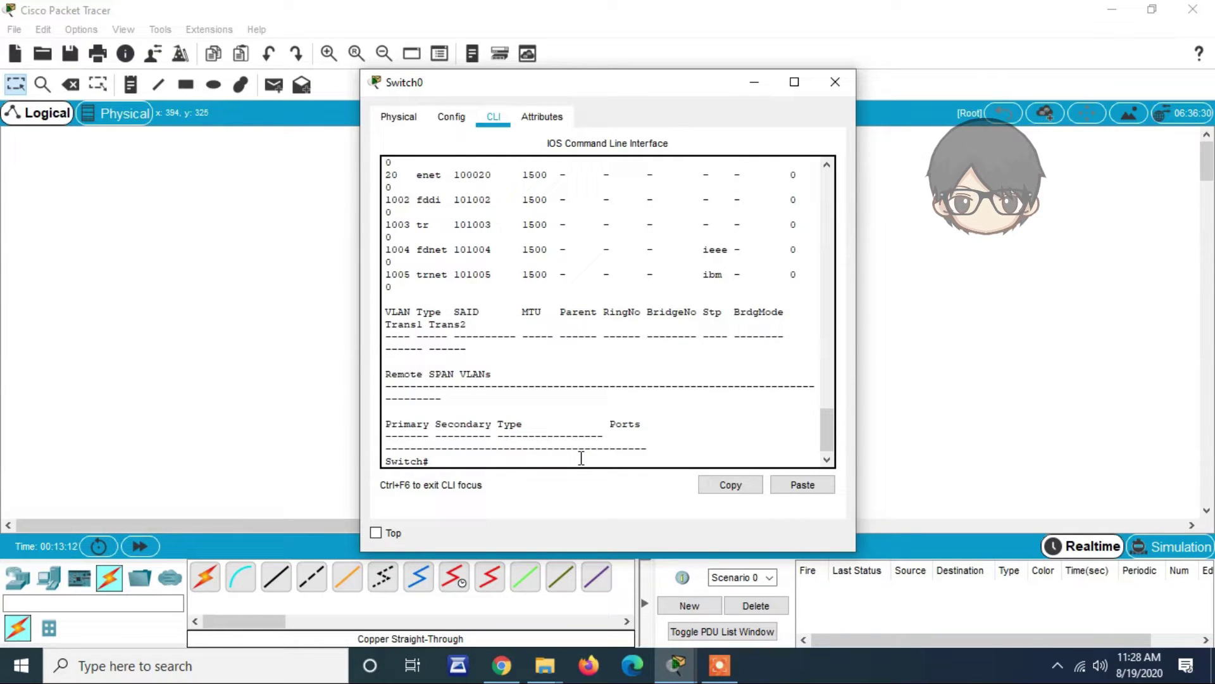
- Return to global configuration mode on Switch0 and enter interface configuration for fa0/1
type("configure terminal")
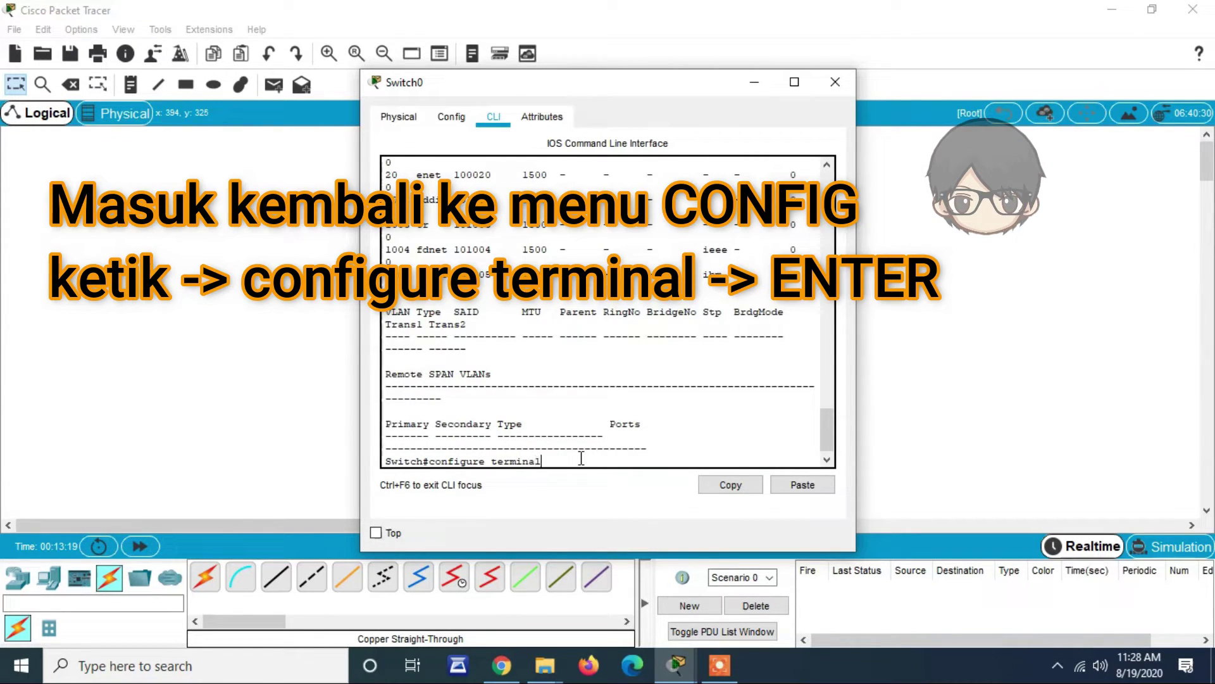
key("Return")
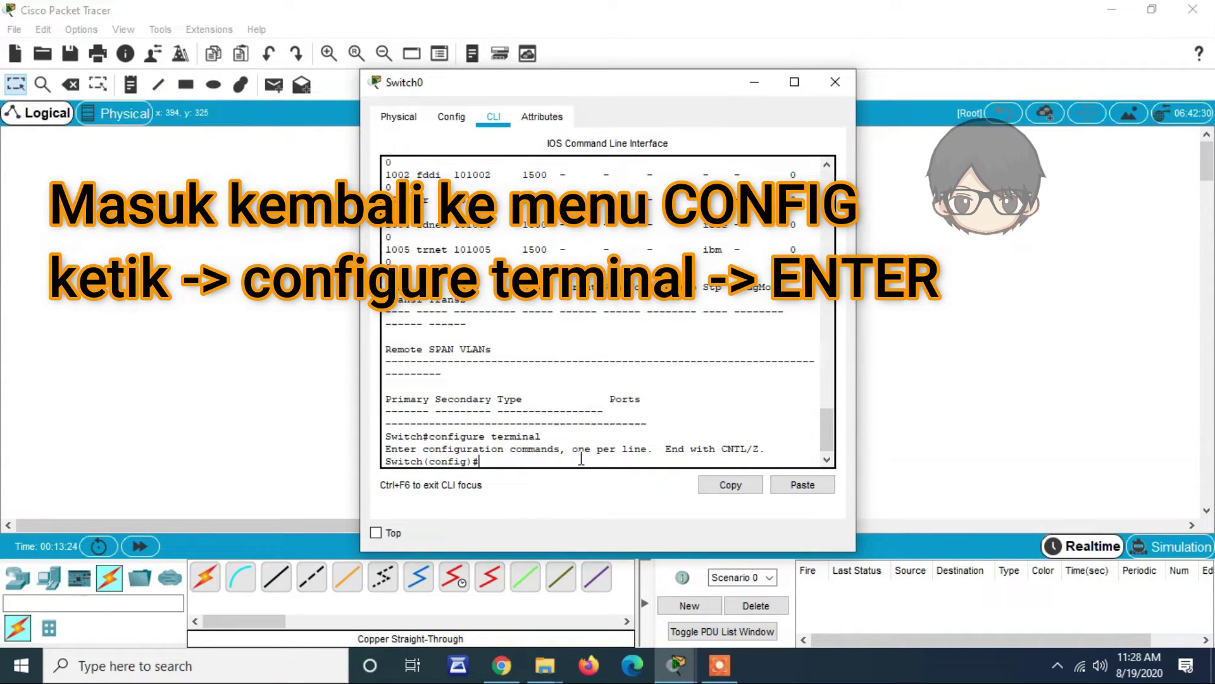
type("int")
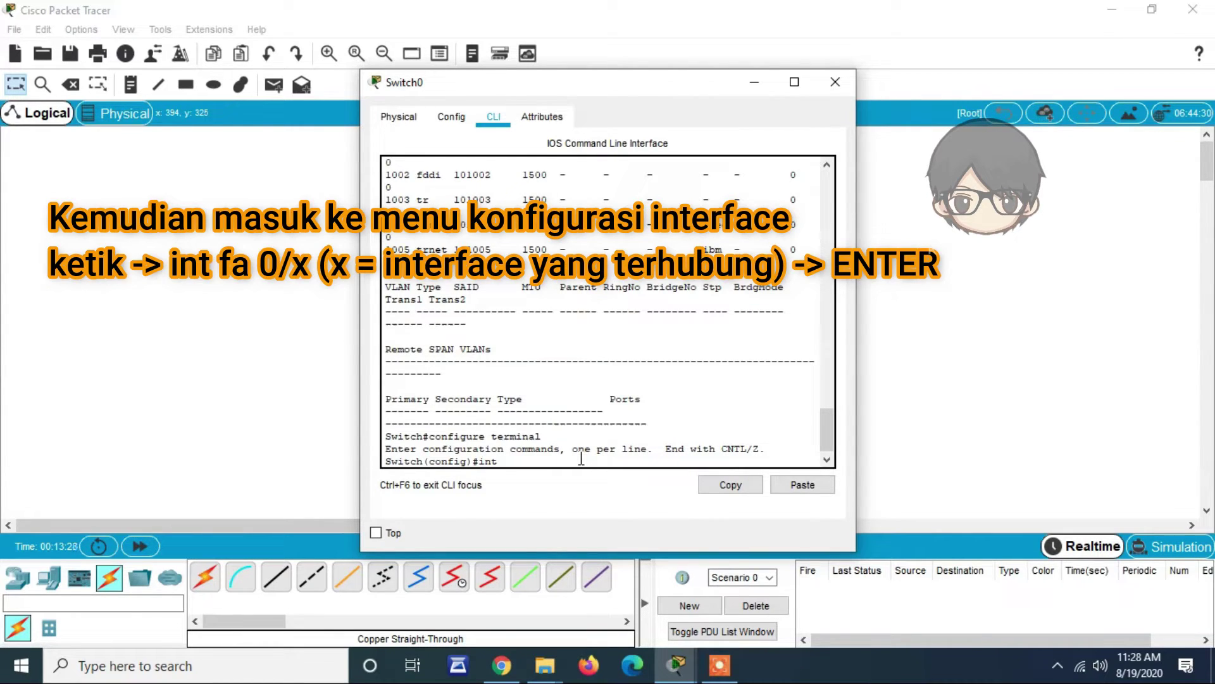
type(" f")
type("a")
type("0/1")
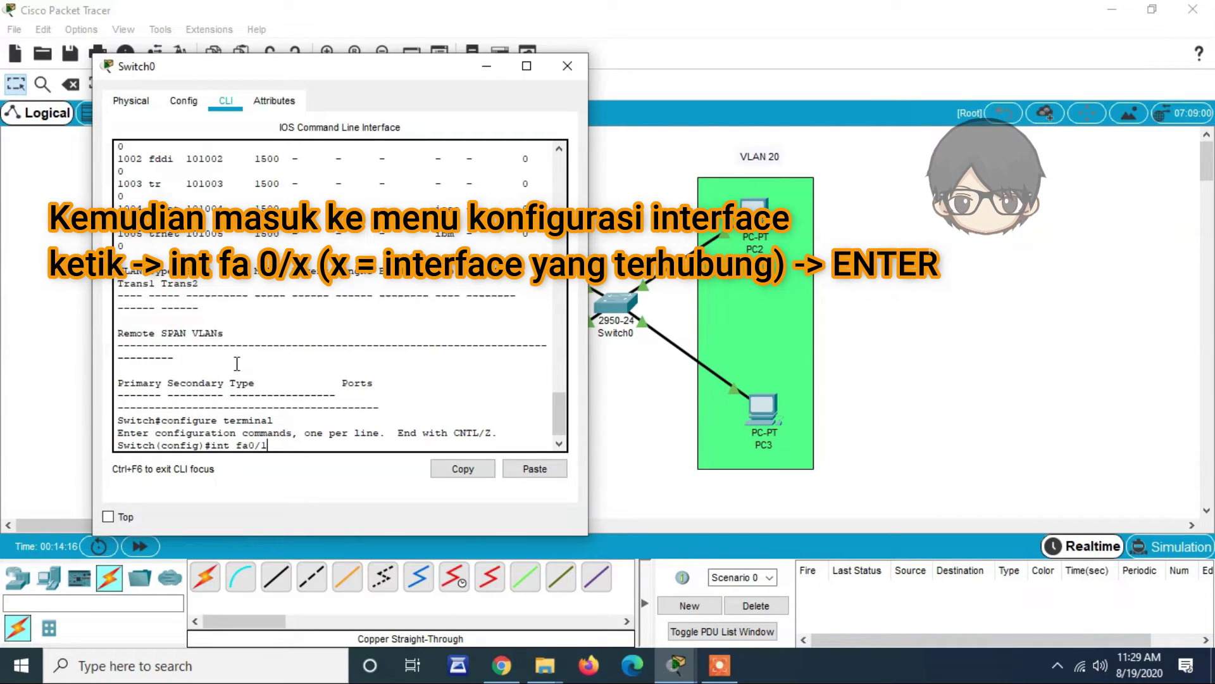
key("Return")
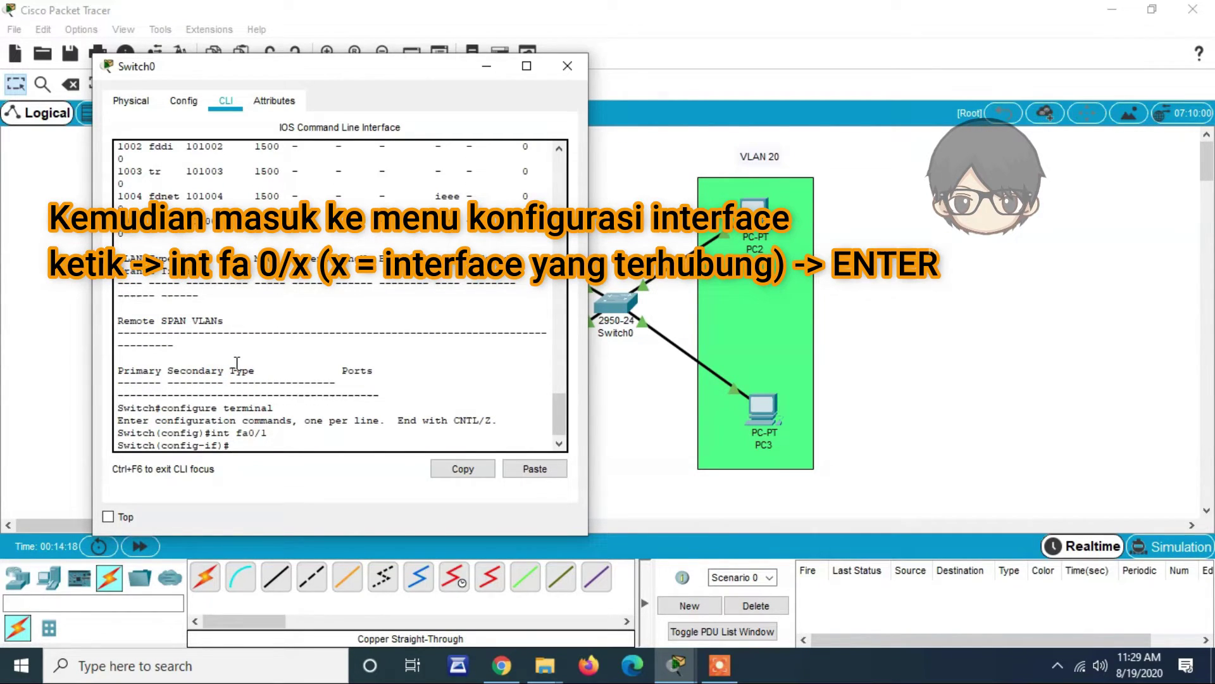
- Set interface fa0/1 to access mode with switchport mode access
type("switch")
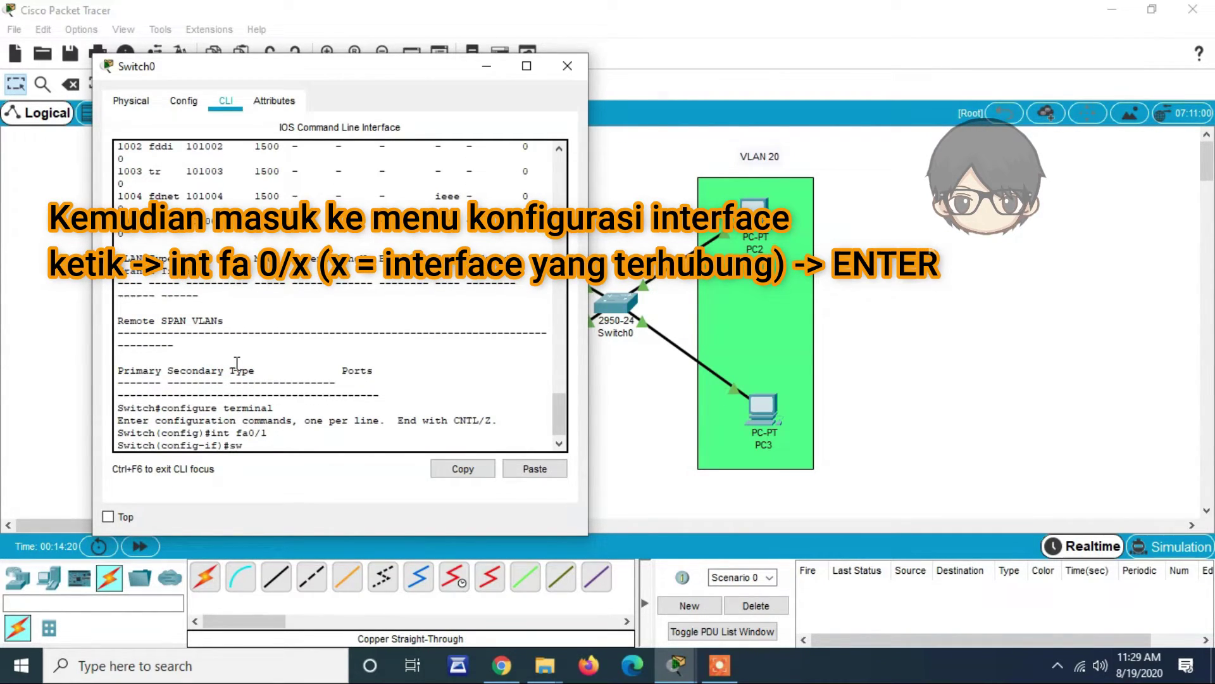
type("po")
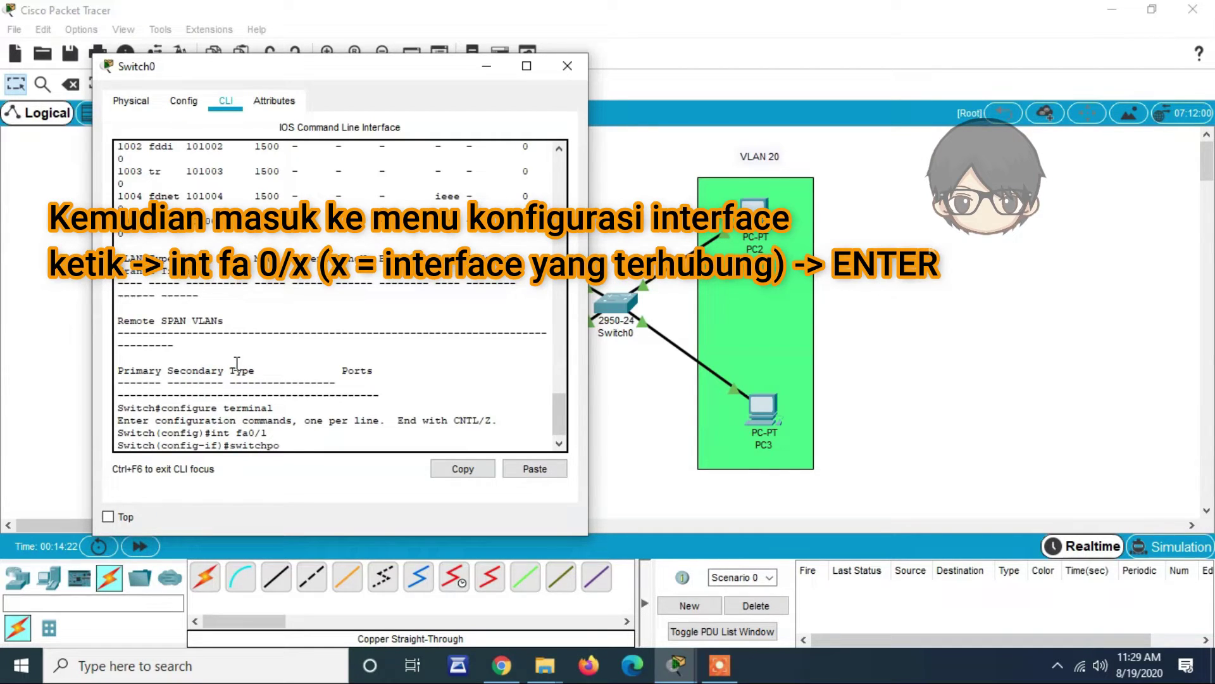
type("rt mode")
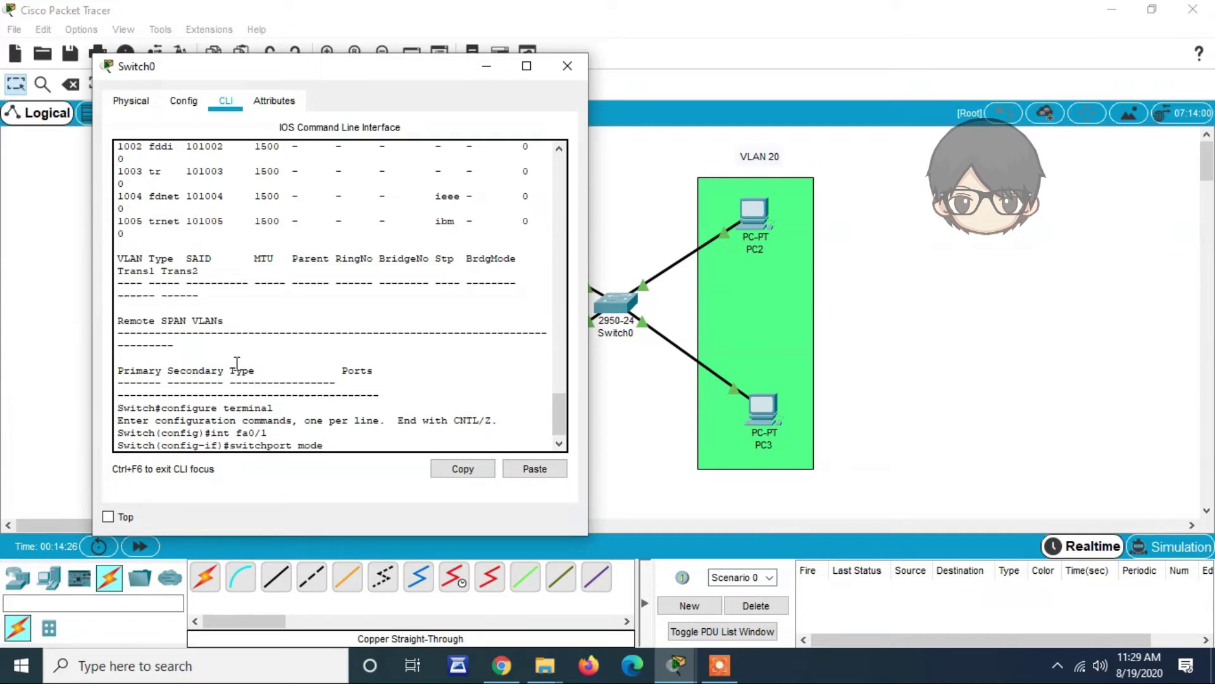
type(" access")
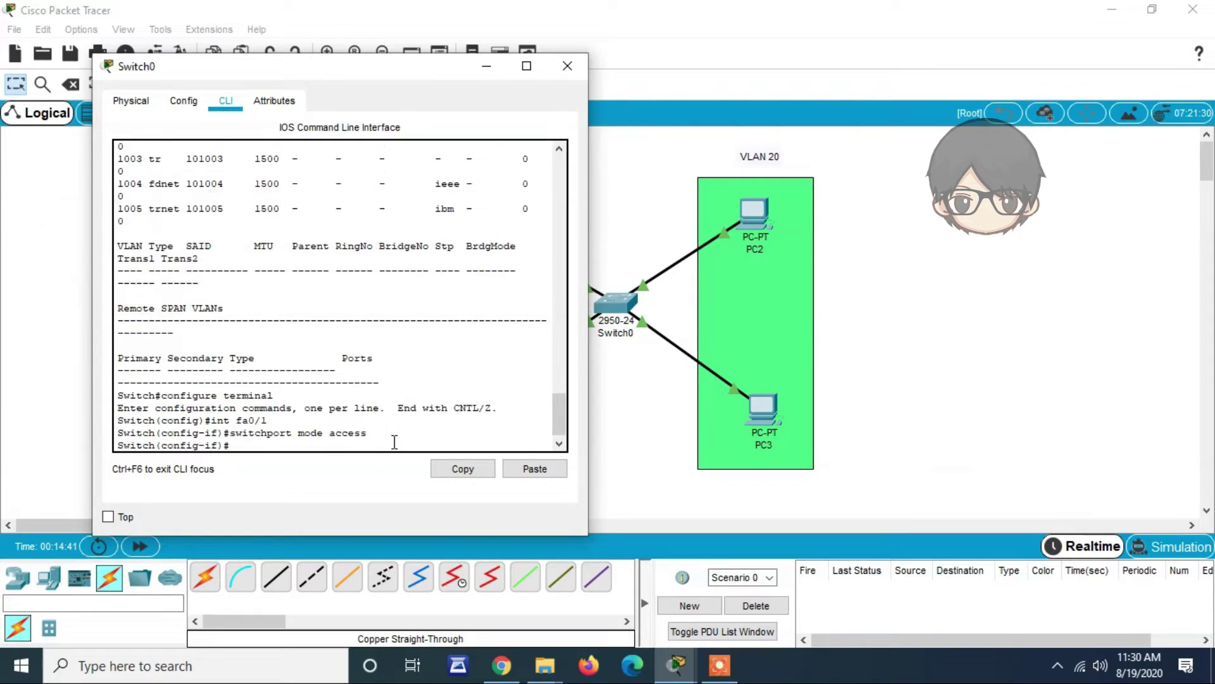
key("Return")
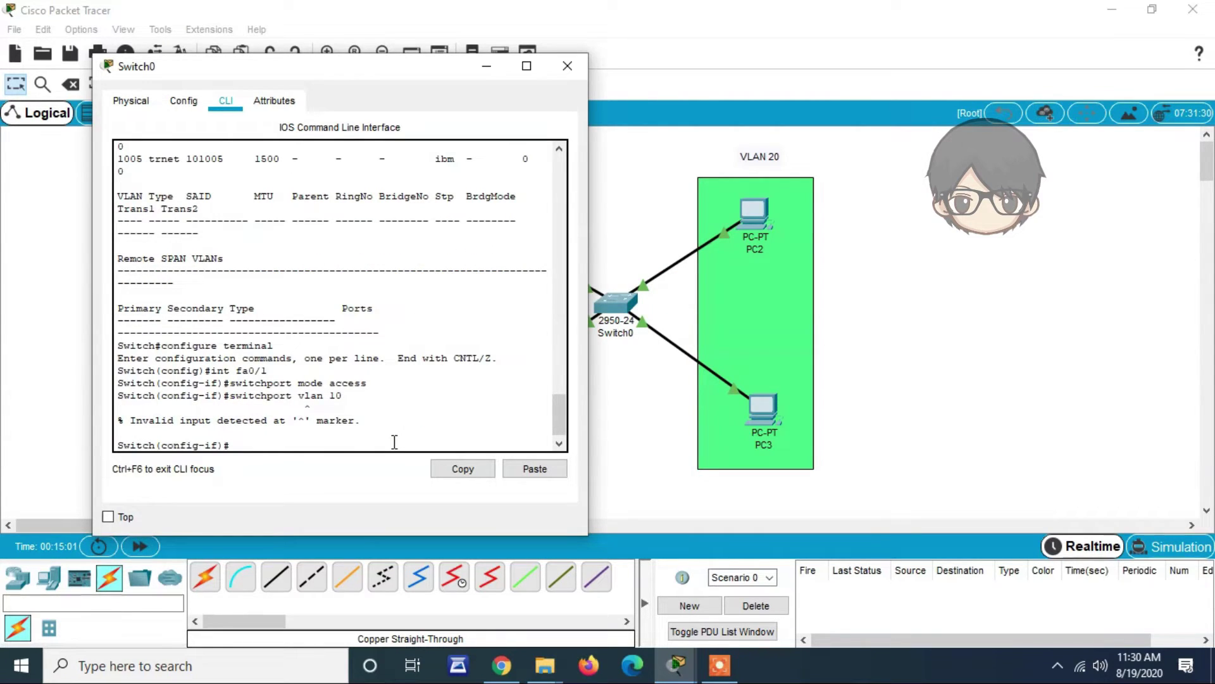
- Assign fa0/1 to VLAN 10 with switchport access vlan 10, and exit to global configuration mode
key("Up")
key("BackSpace")
key("BackSpace")
key("BackSpace")
key("BackSpace")
key("BackSpace")
key("BackSpace")
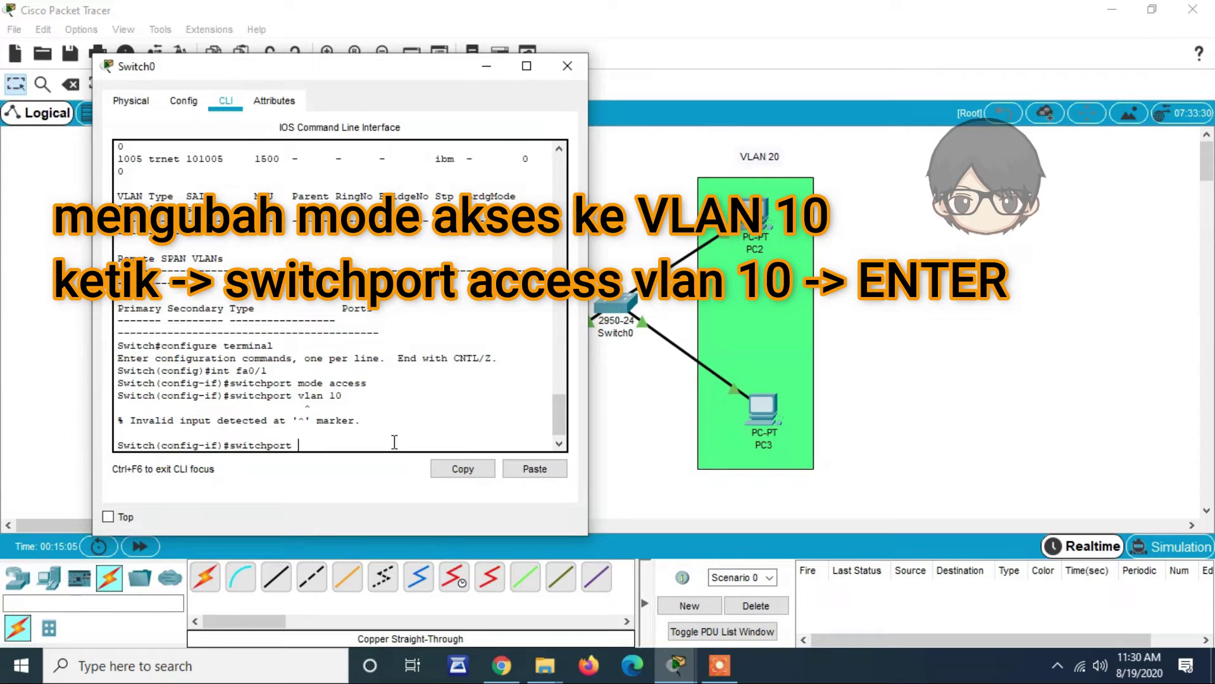
type("access")
type("vlan 10")
key("Return")
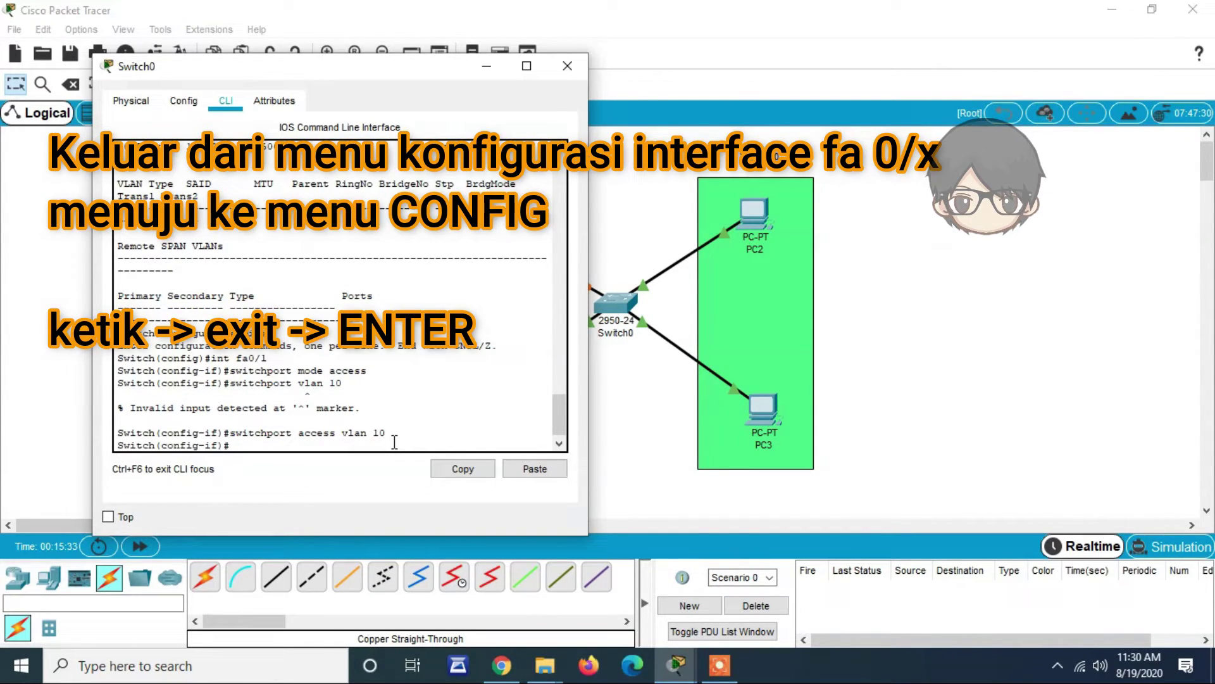
type("exit")
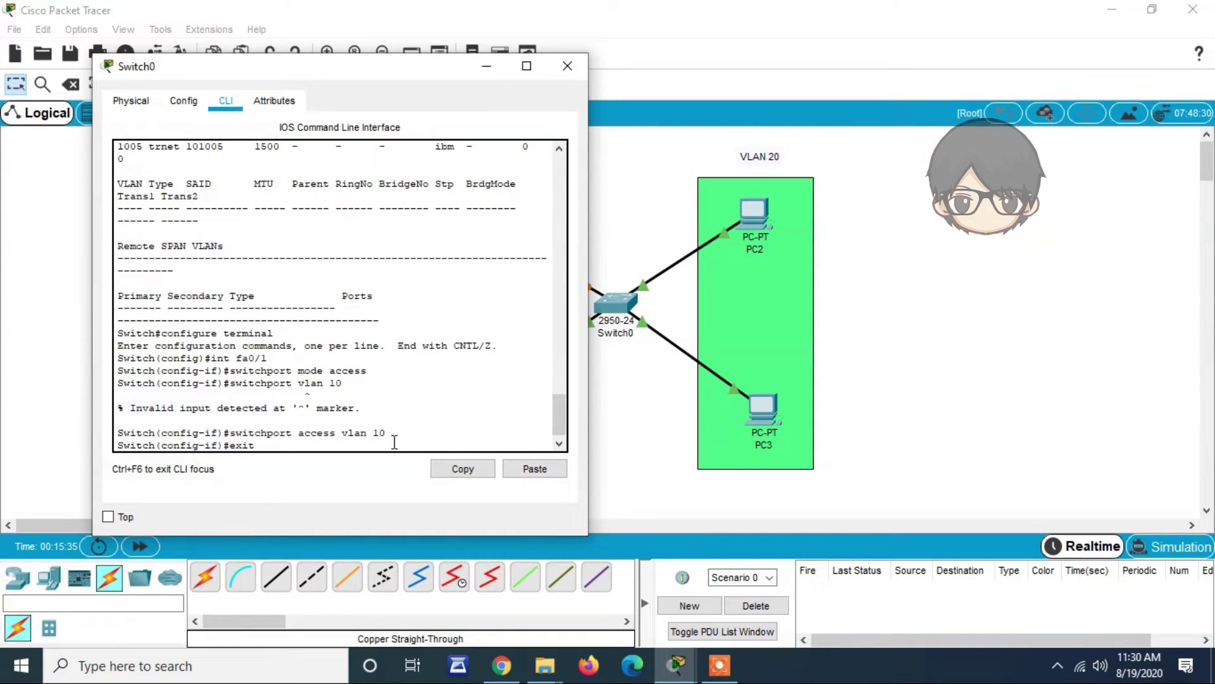
key("Return")
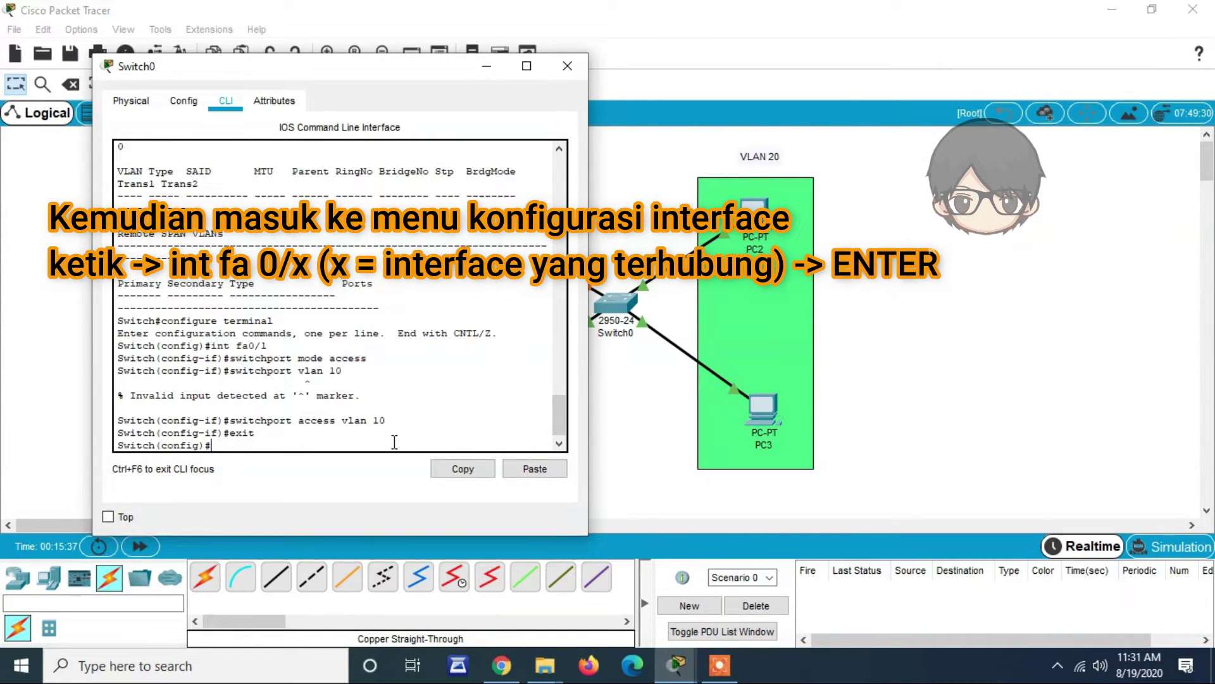
- Enter interface configuration for fa0/2 and set the port to access mode with switchport mode access
type("int fa0/2")
key("Return")
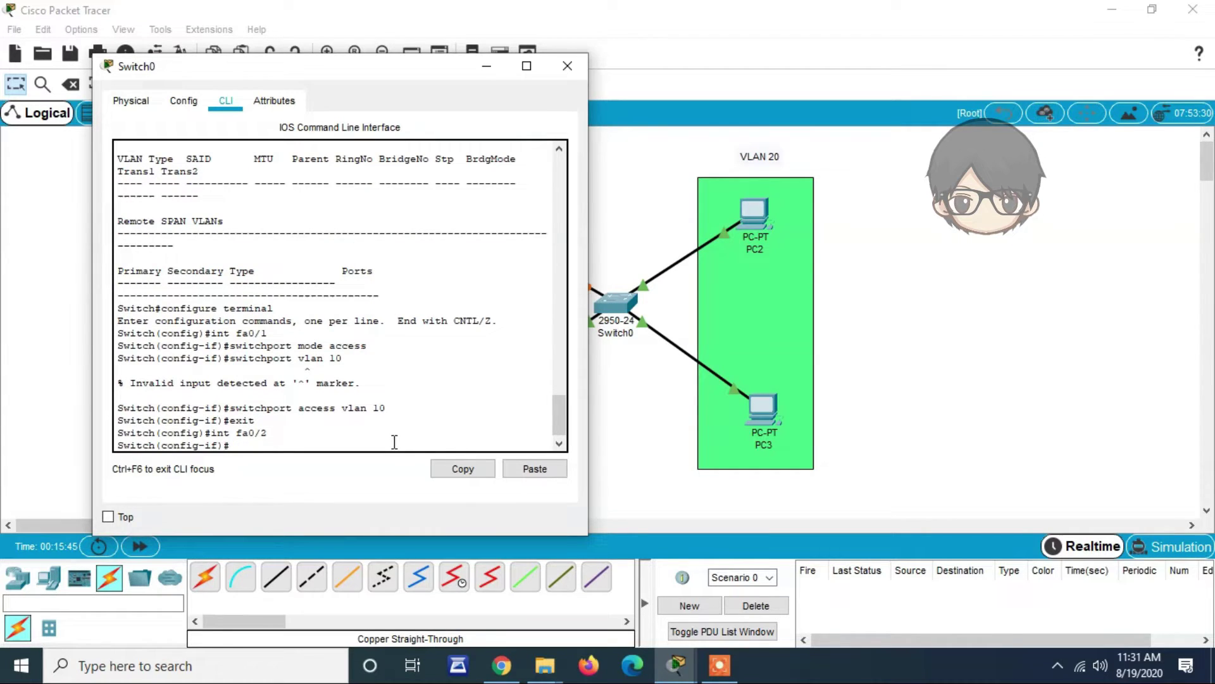
type("swi")
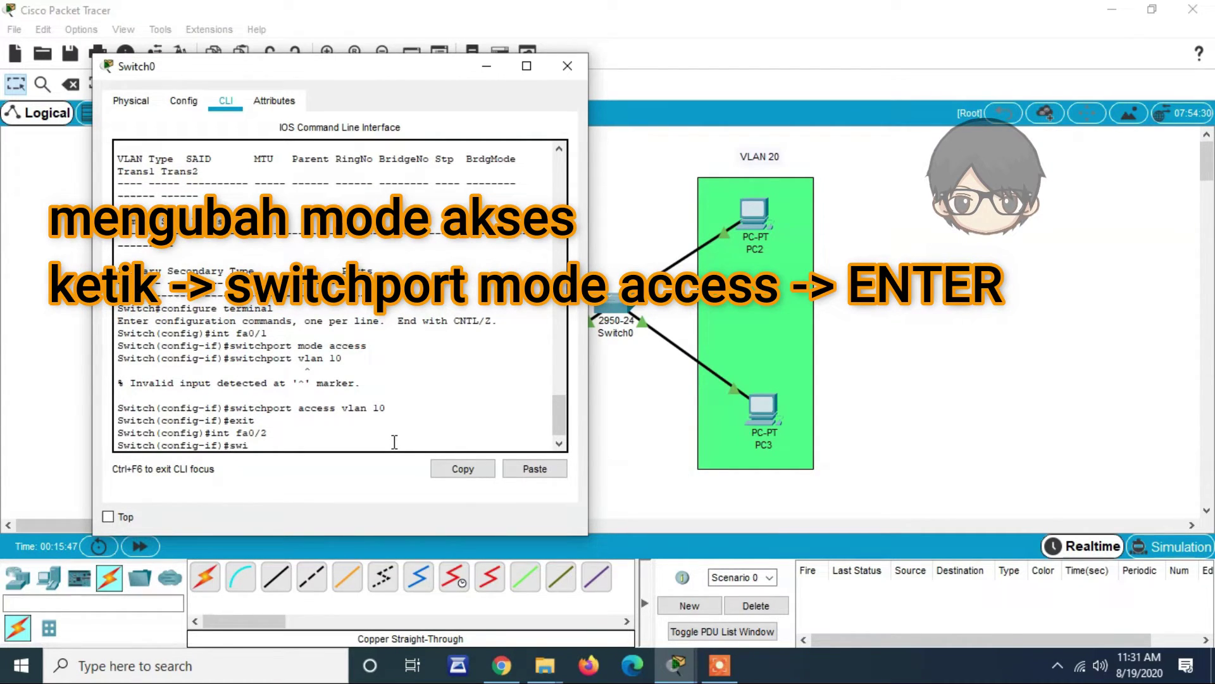
type("tchport mode access")
key("Return")
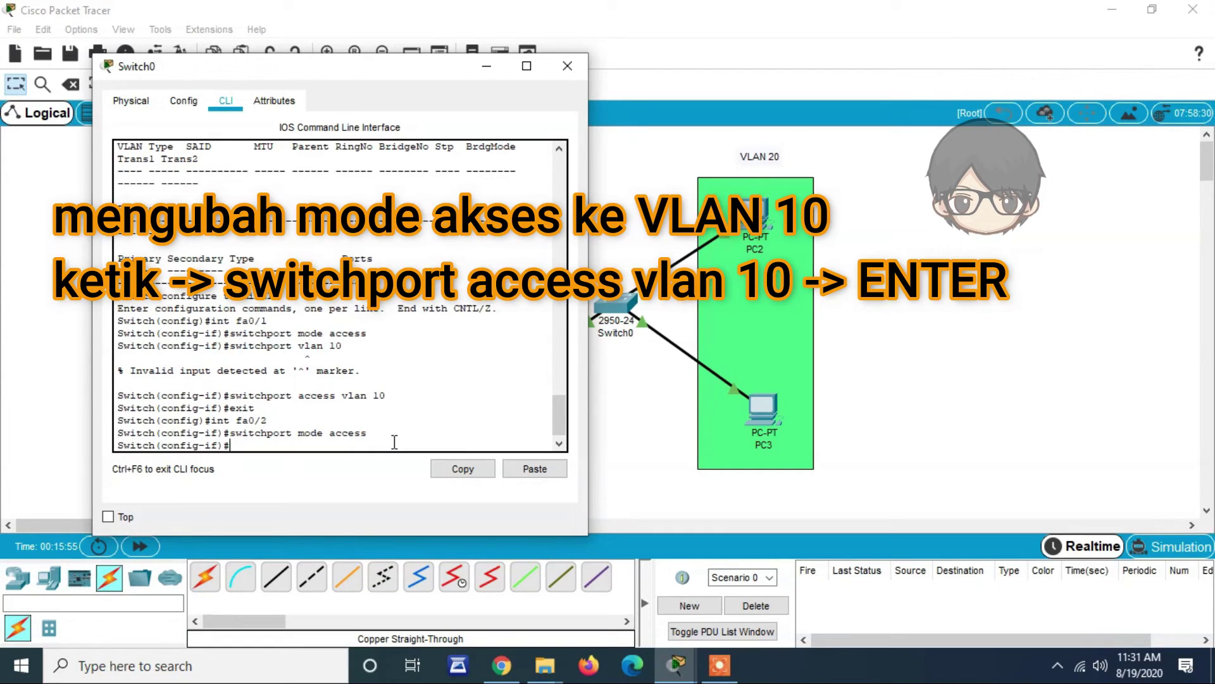
- Assign fa0/2 to VLAN 10 with switchport access vlan 10, and exit the interface configuration
type("switchport access")
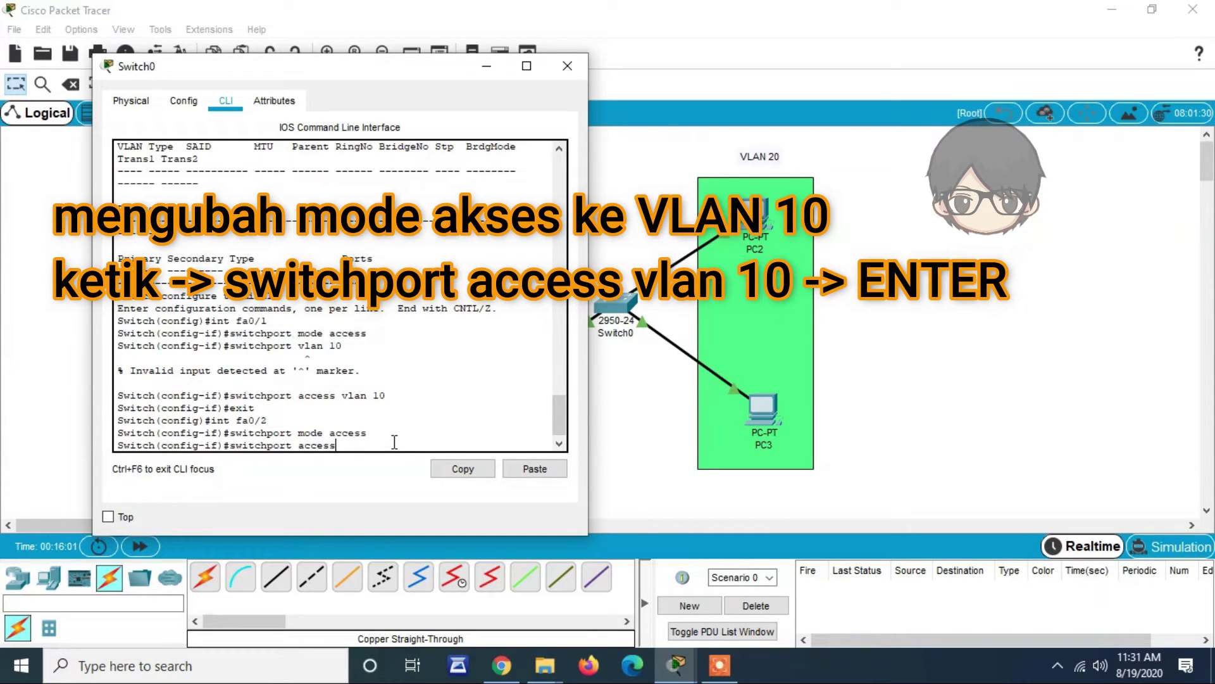
type(" vlan 10")
key("Return")
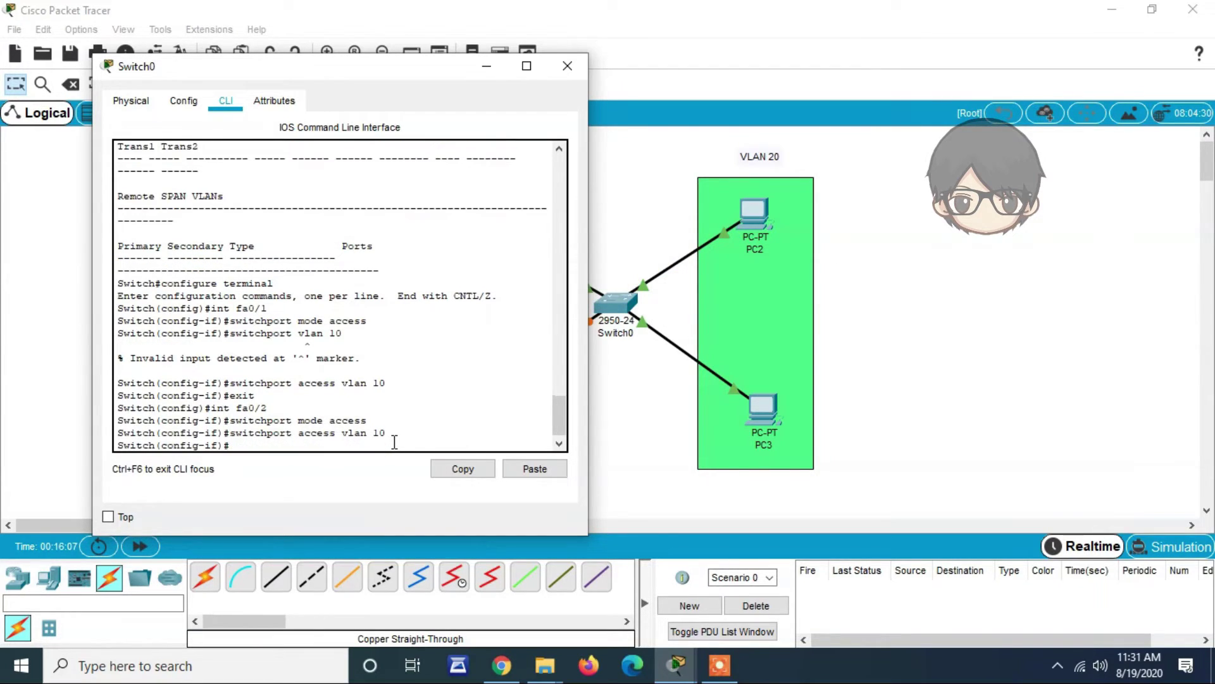
type("exi")
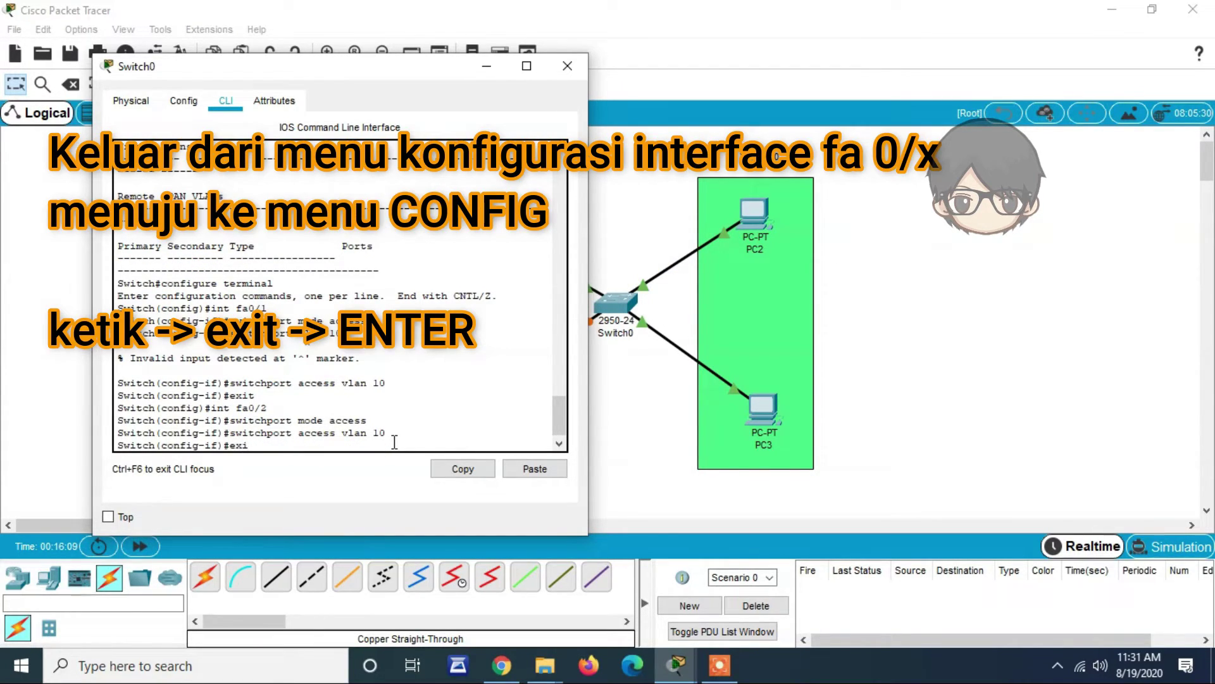
type("t")
key("Return")
- Enter interface configuration for fa0/3 and set the port to access mode with switchport mode access
type("switchport mode access")
key("Return")
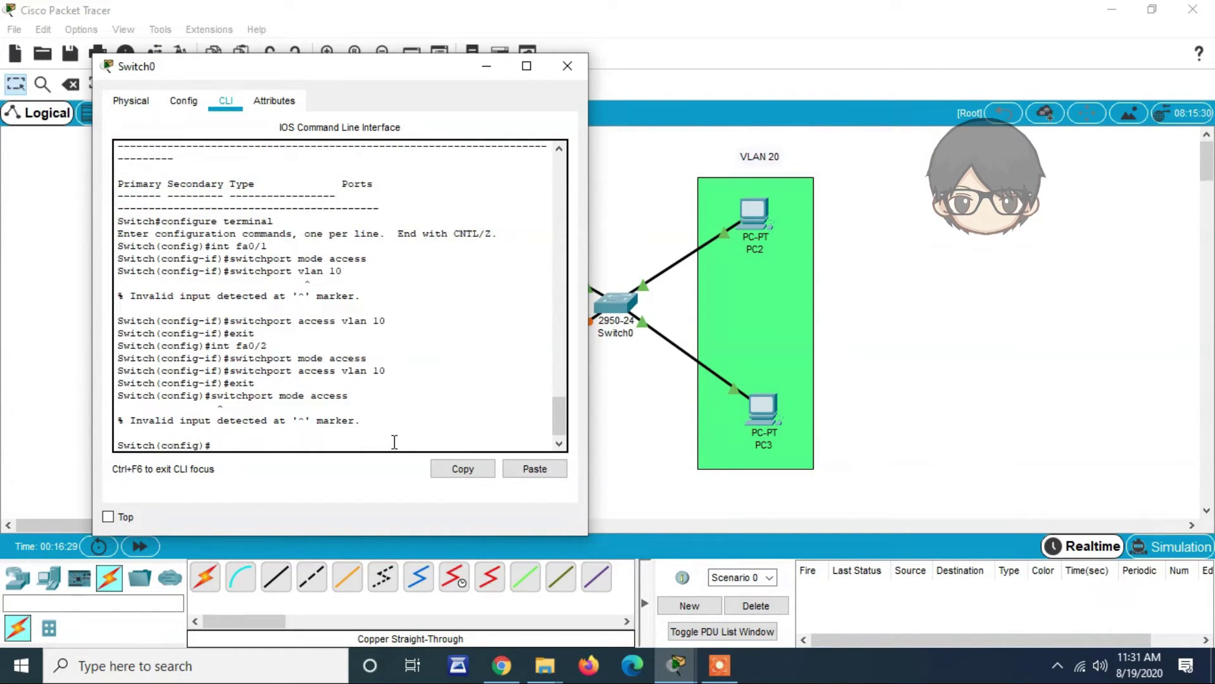
type("int fa0/3")
key("Return")
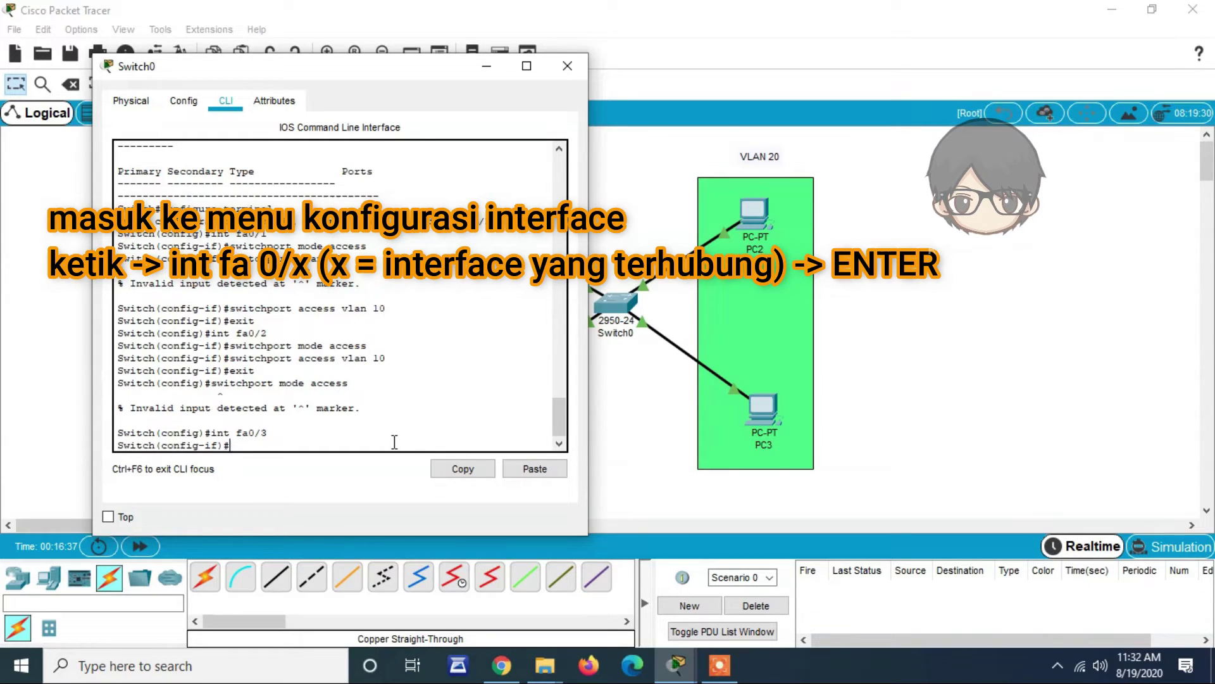
key("Up")
key("Up")
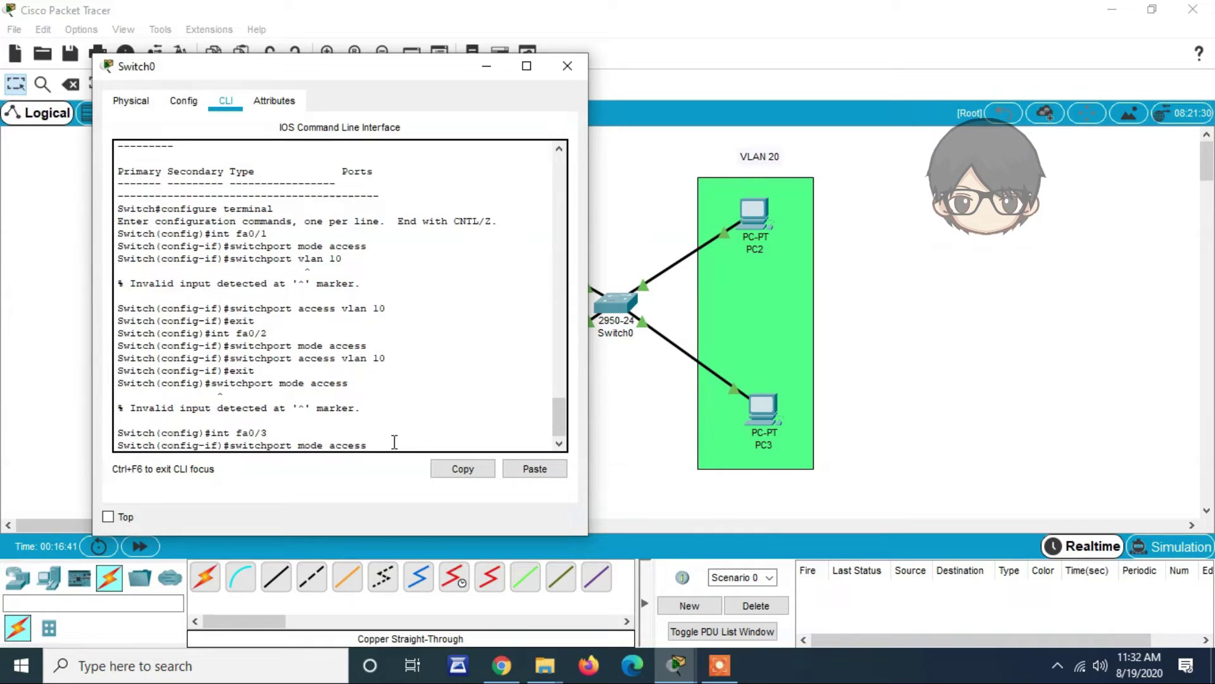
key("Return")
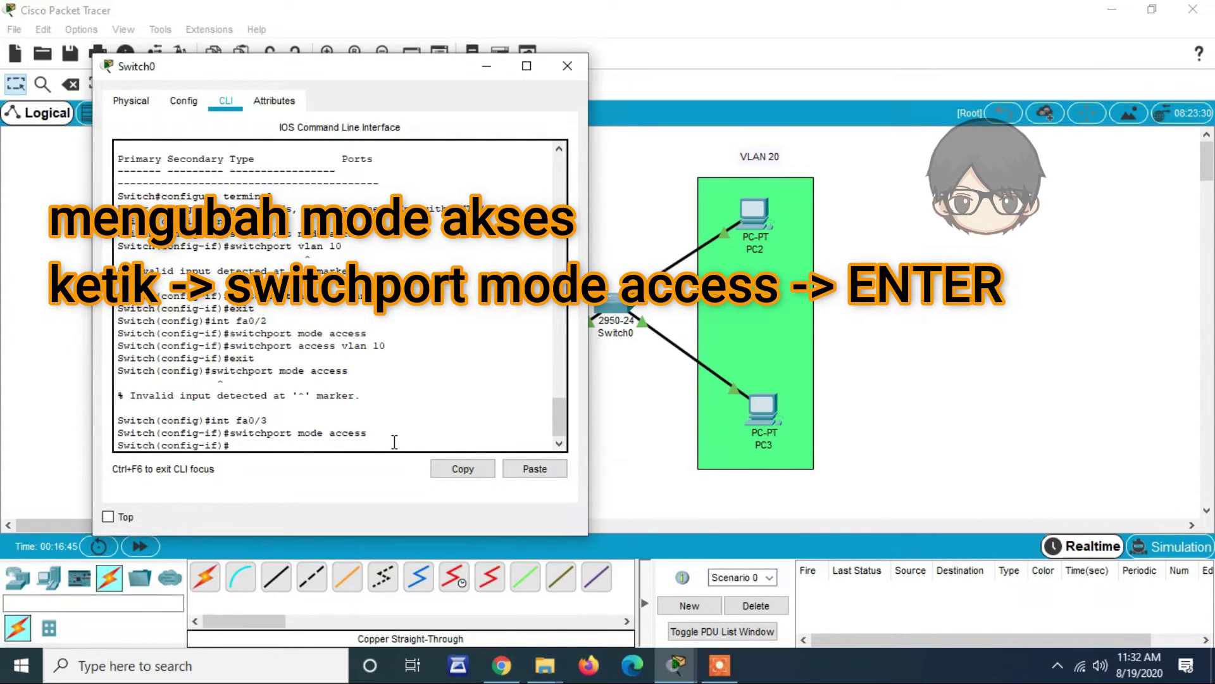
- Assign fa0/3 to VLAN 20 with switchport access vlan 20, and exit to global configuration mode
type("switchport access")
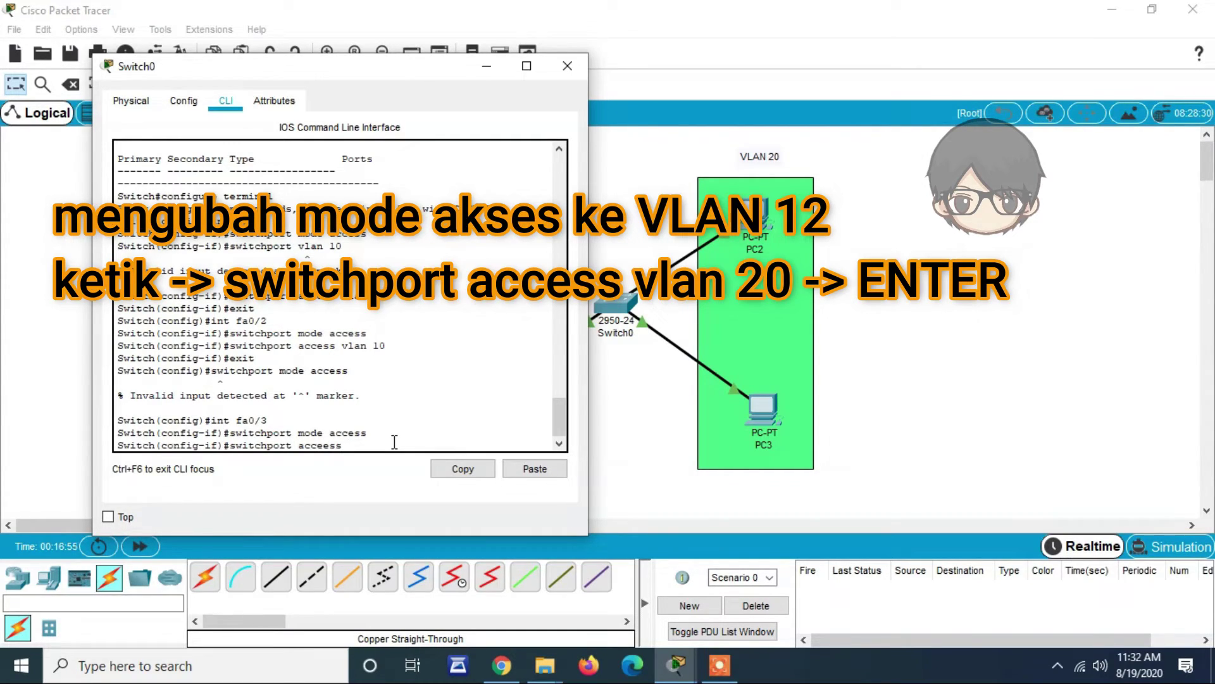
type(" vlan 20")
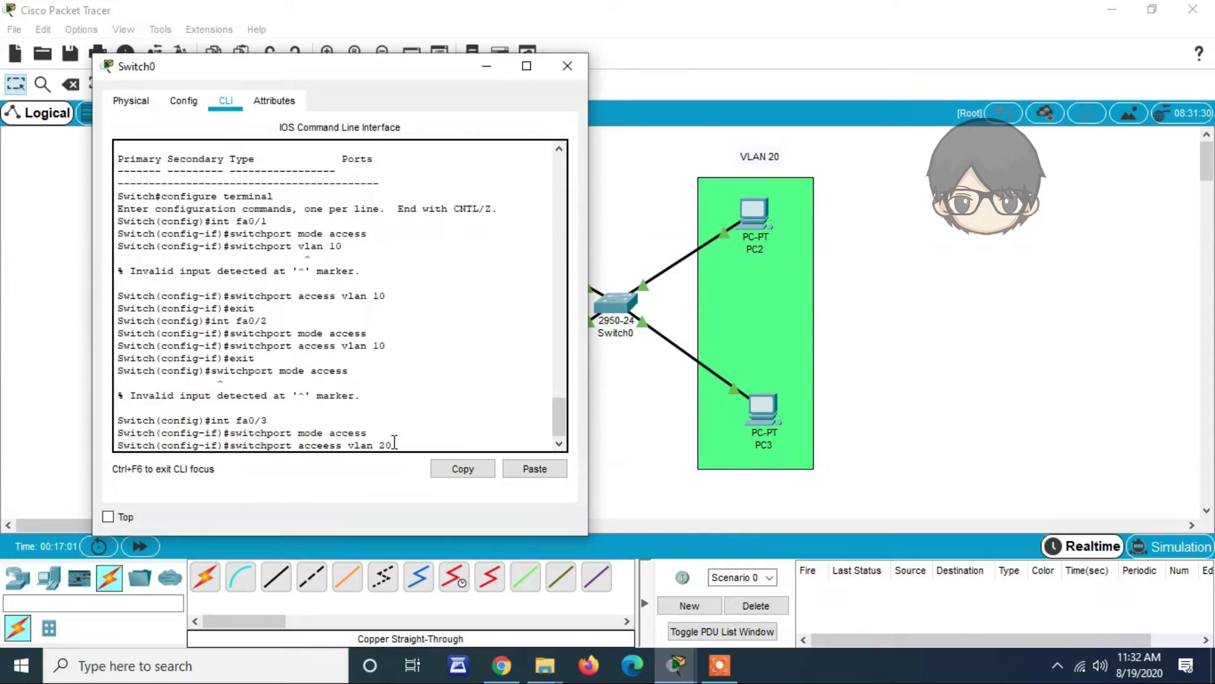
key("Return")
type("switchport access vlan 20")
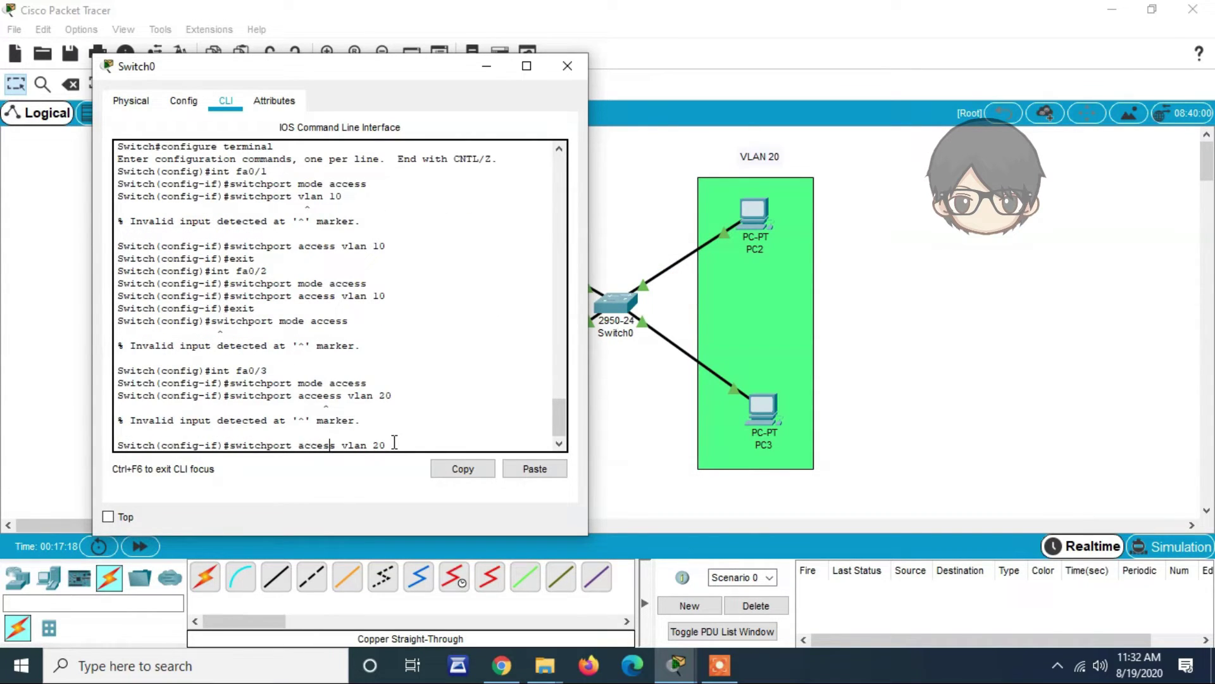
key("Right")
key("Right")
key("Right")
key("Right")
key("Right")
key("Return")
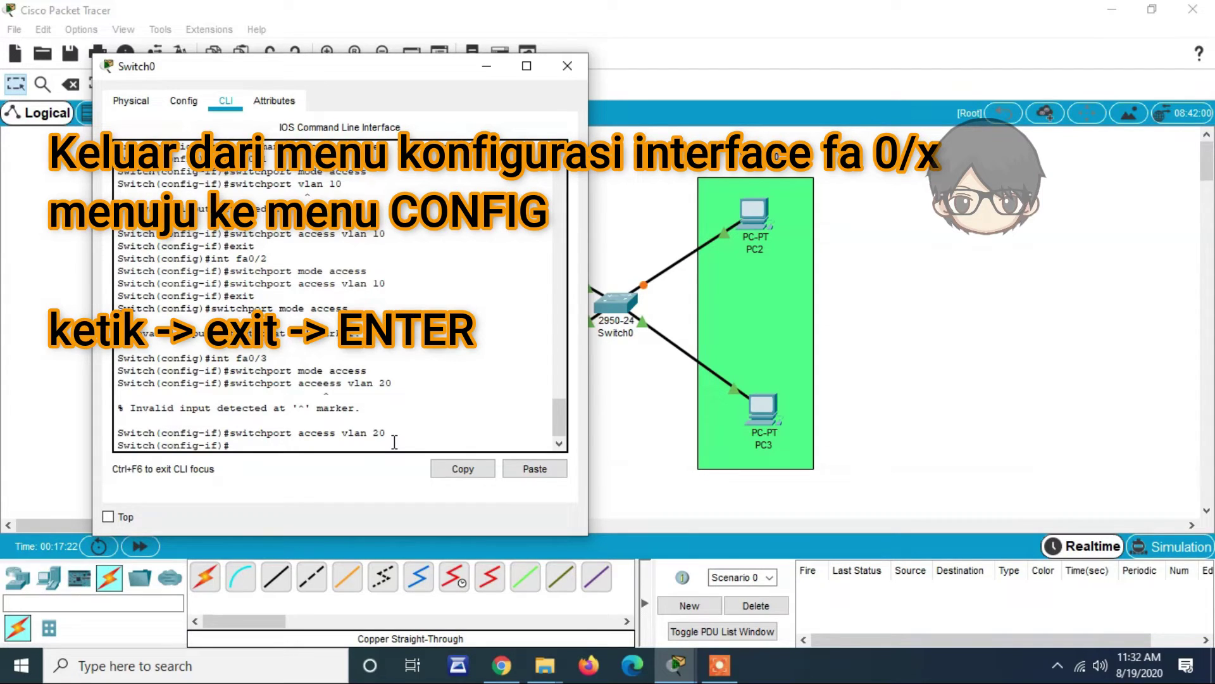
type("exit")
key("Return")
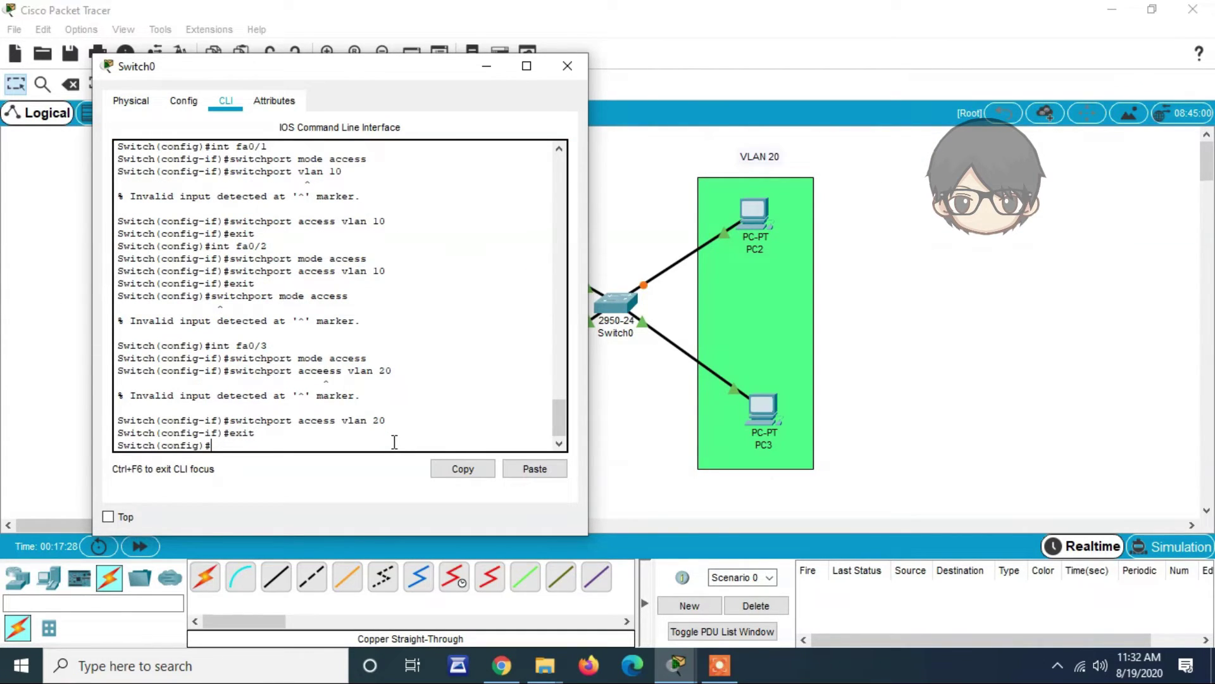
- Enter interface configuration for fa0/4 and set the port to access mode with switchport mode access
type("int")
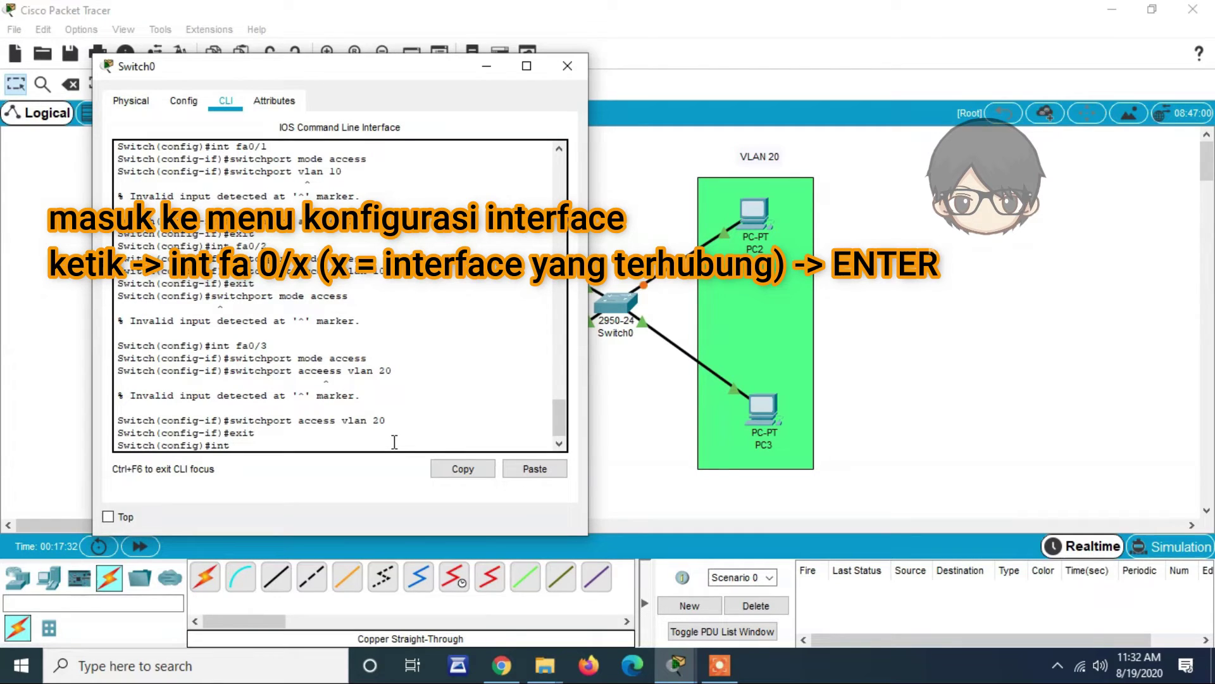
type(" fa0/4")
key("Return")
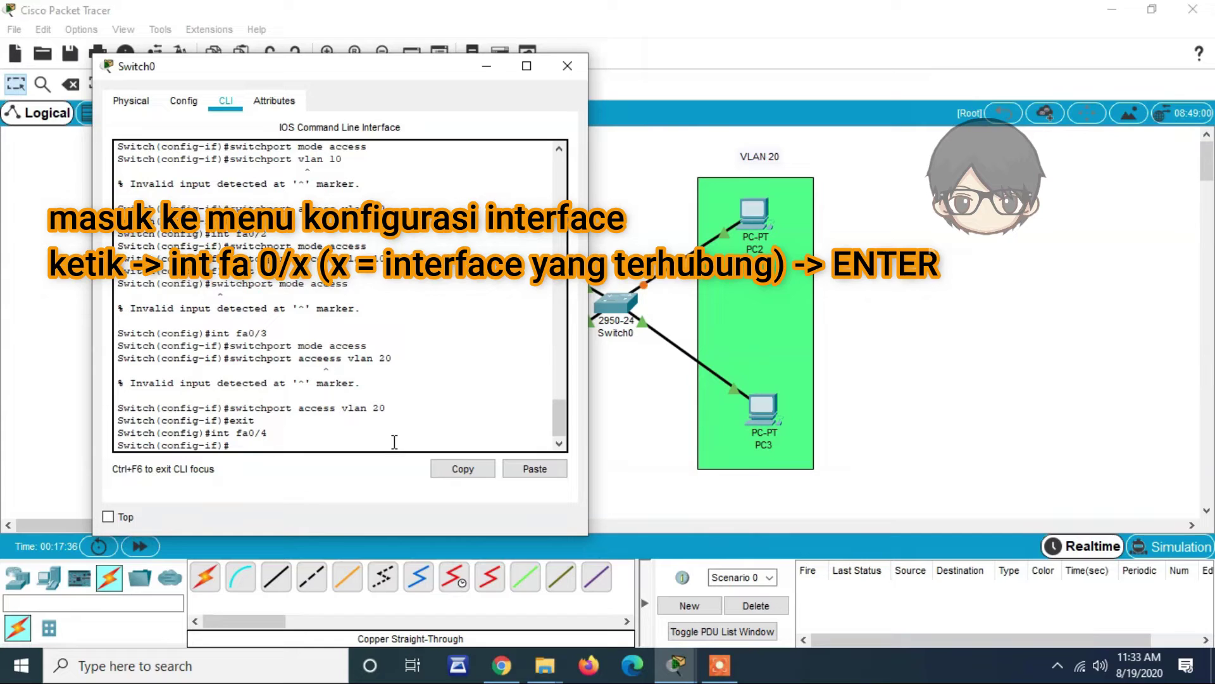
type("switchport mod")
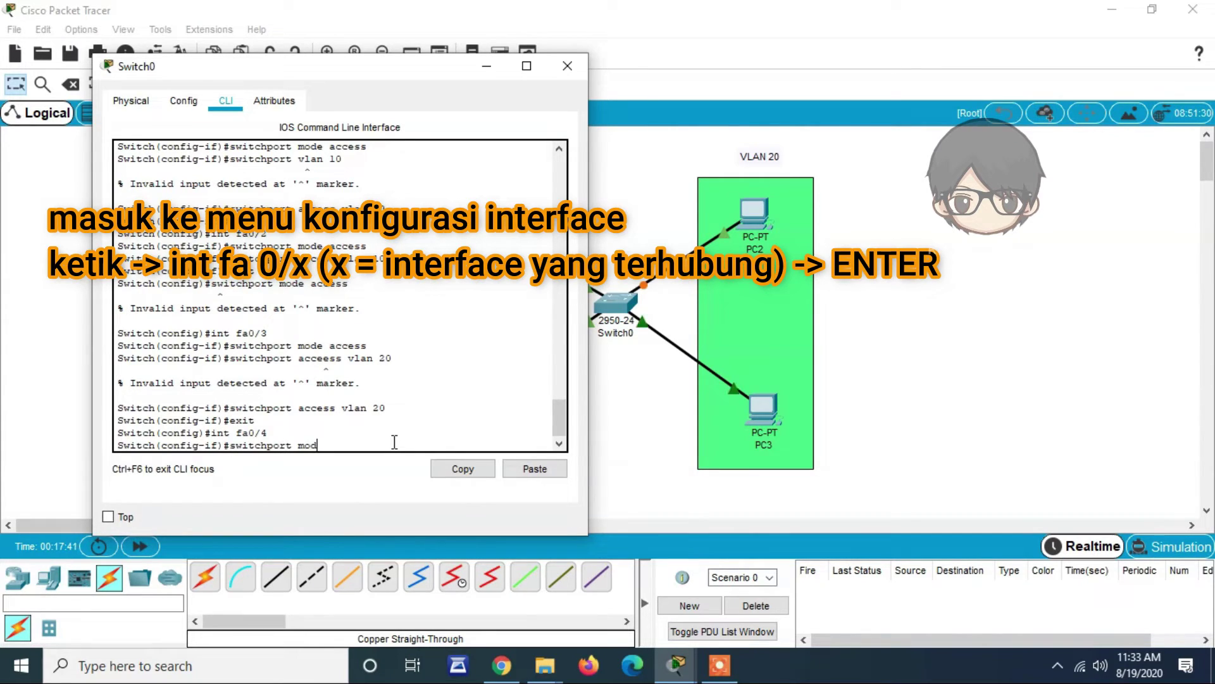
type("e access")
key("Return")
- Assign fa0/4 to VLAN 20 with switchport access vlan 20, and exit to global configuration mode
type("switch")
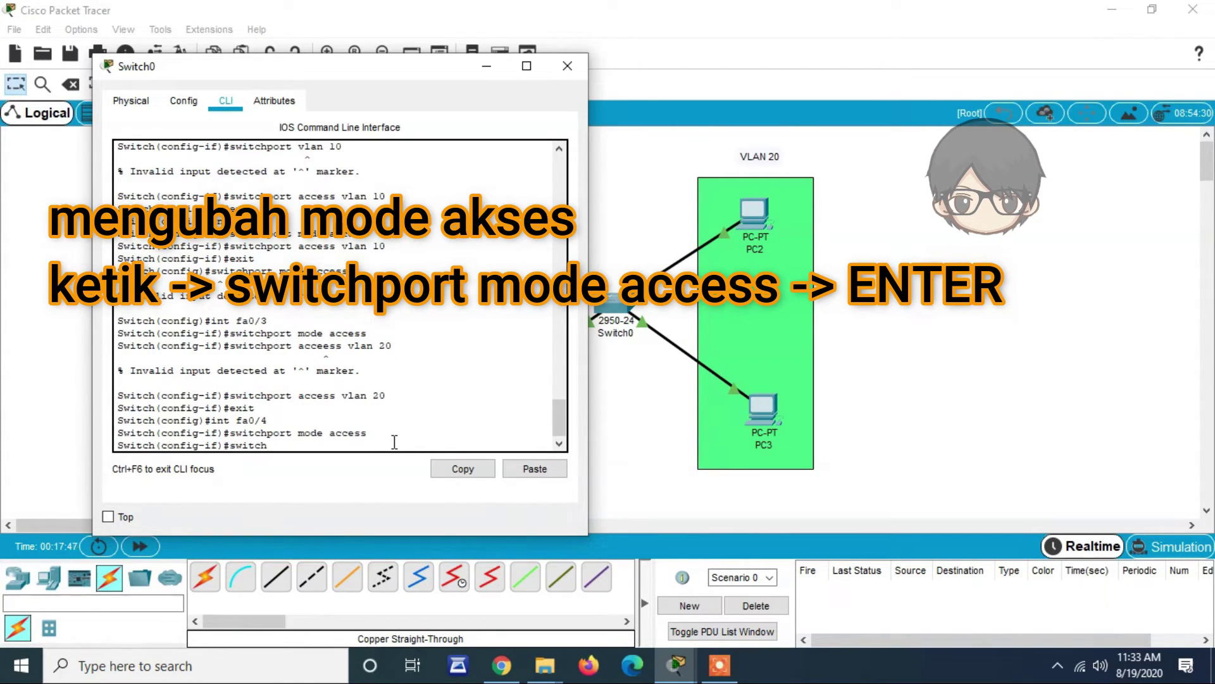
type("port acess")
key("BackSpace")
key("BackSpace")
key("BackSpace")
type("cess vlan 20")
key("Return")
type("exit")
key("Return")
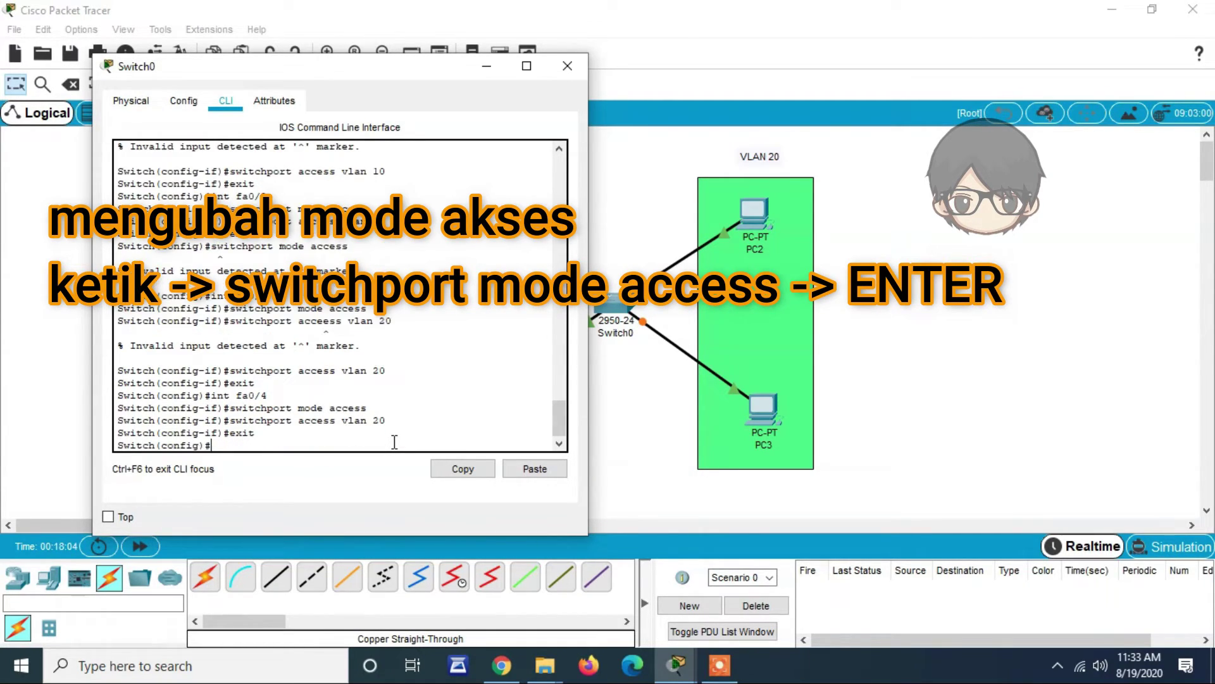
- Exit global configuration mode and list the switch's VLANs with show vlan
type("exit")
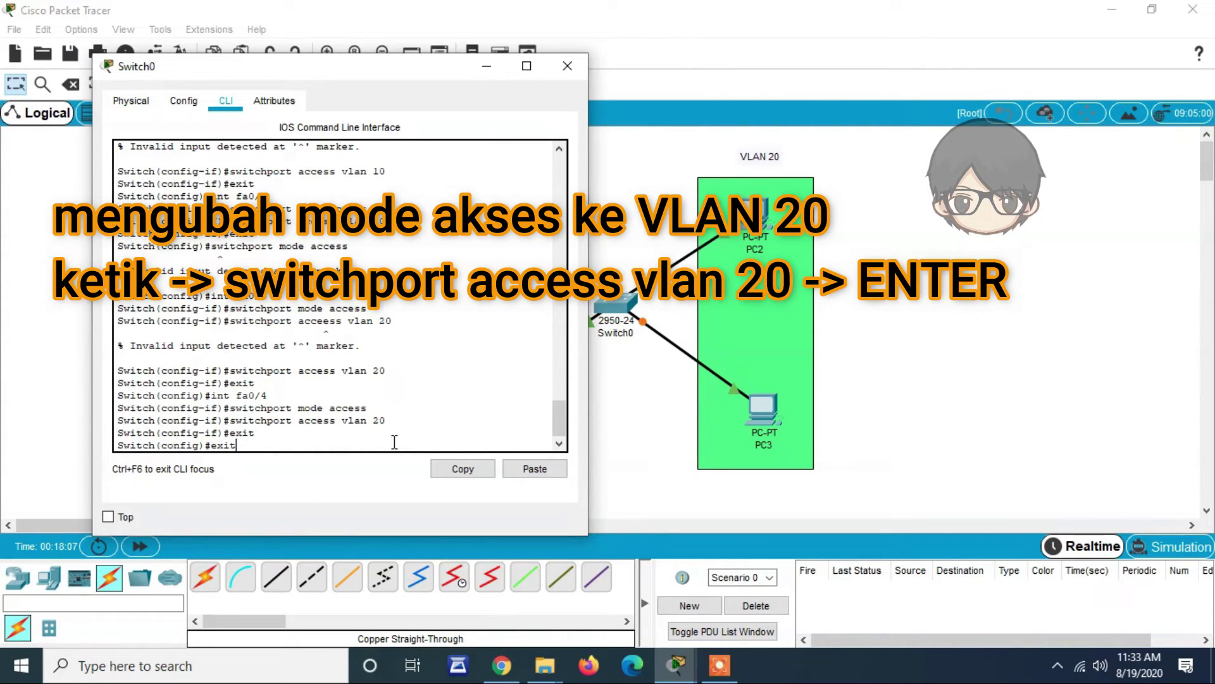
key("Return")
key("Return")
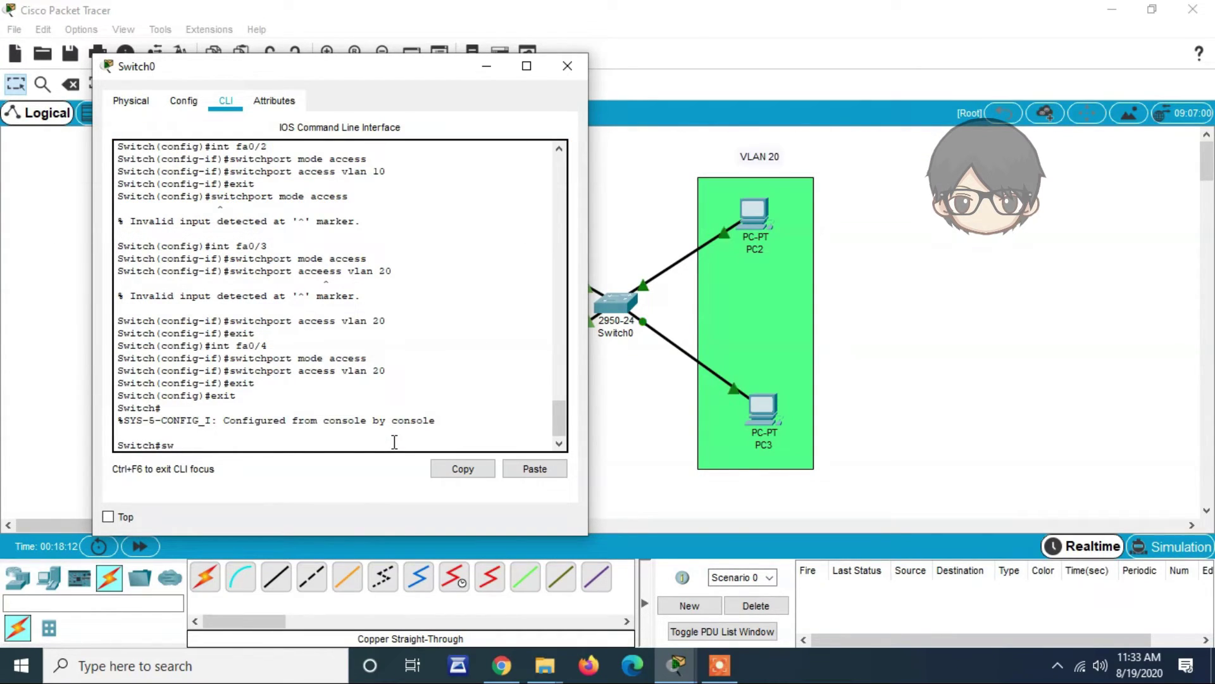
type("show vlan")
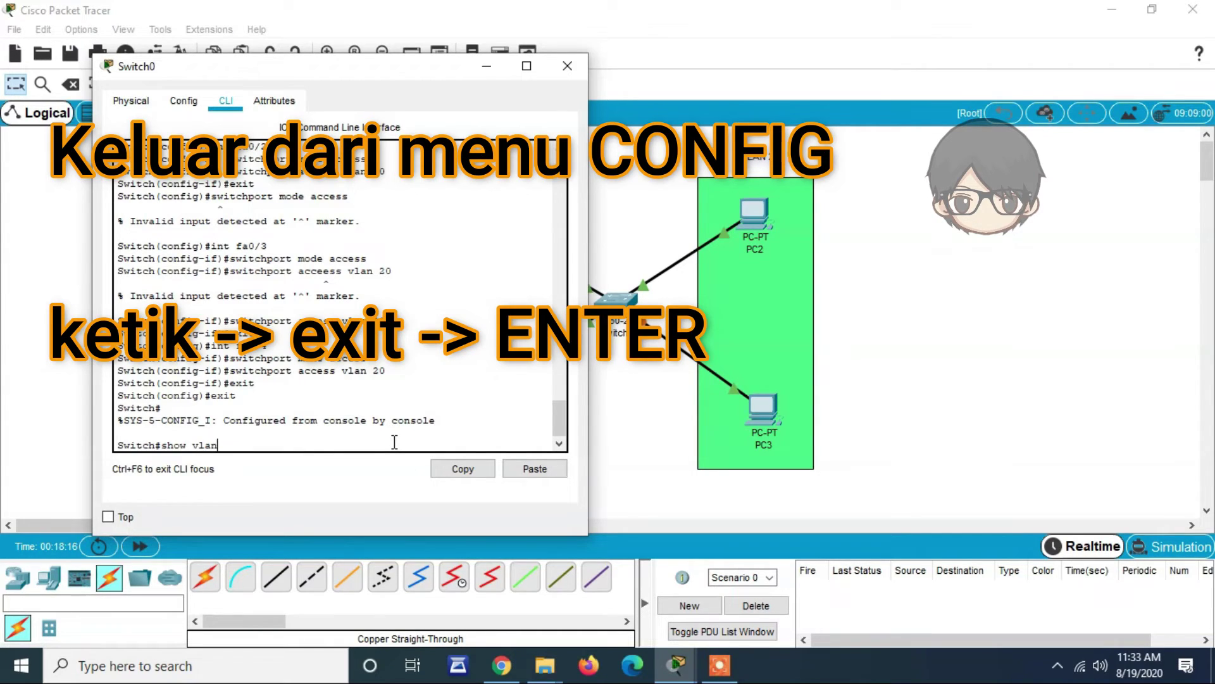
key("Return")
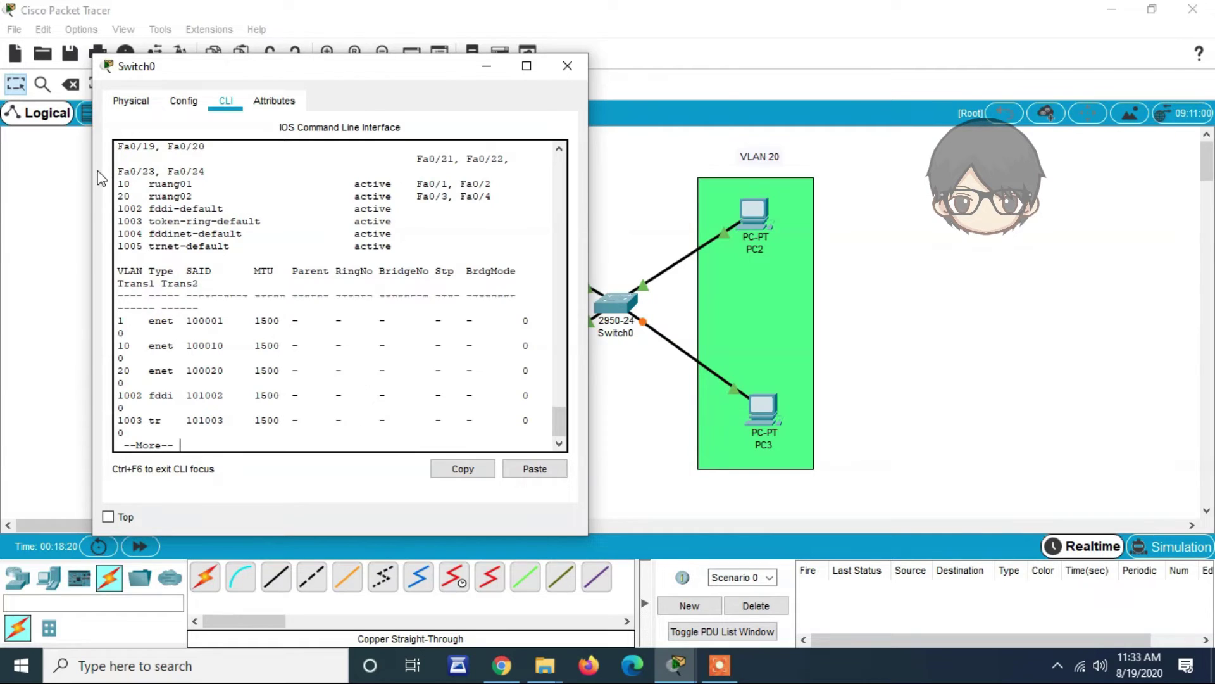
- Check the port assignments of VLANs 10 and 20 against the topology, and close the Switch0 window
left_click_drag(119, 184, 490, 185)
left_click_drag(362, 69, 1055, 220)
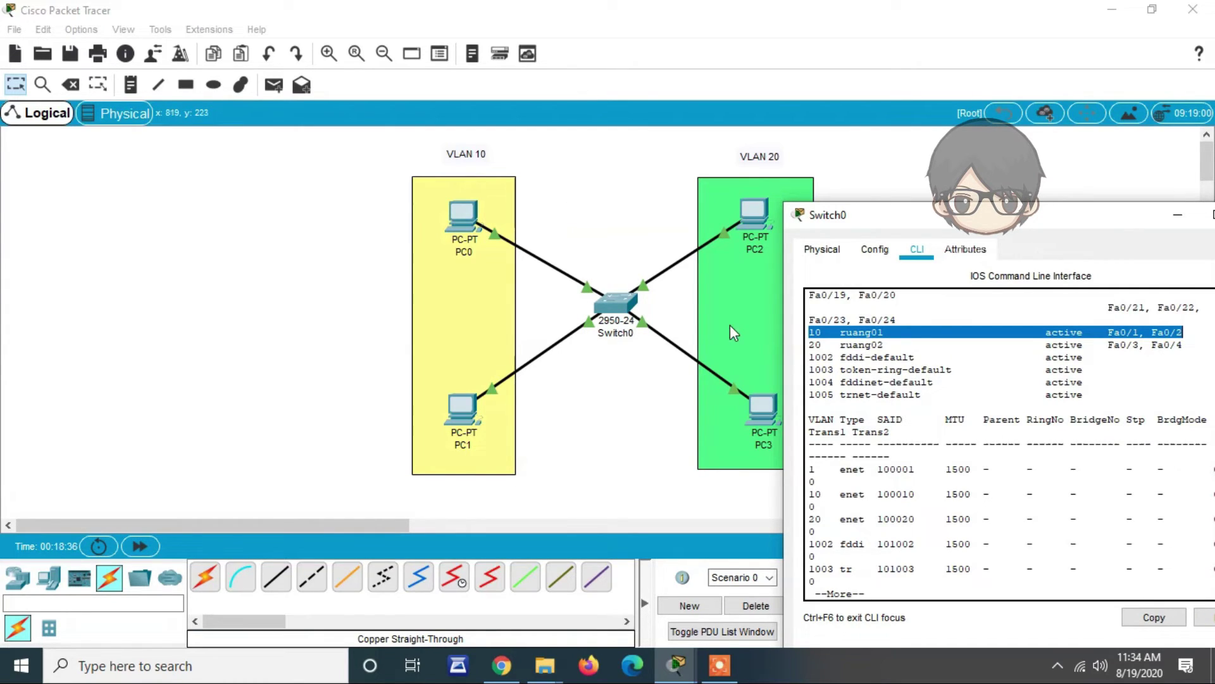
left_click_drag(811, 345, 1186, 344)
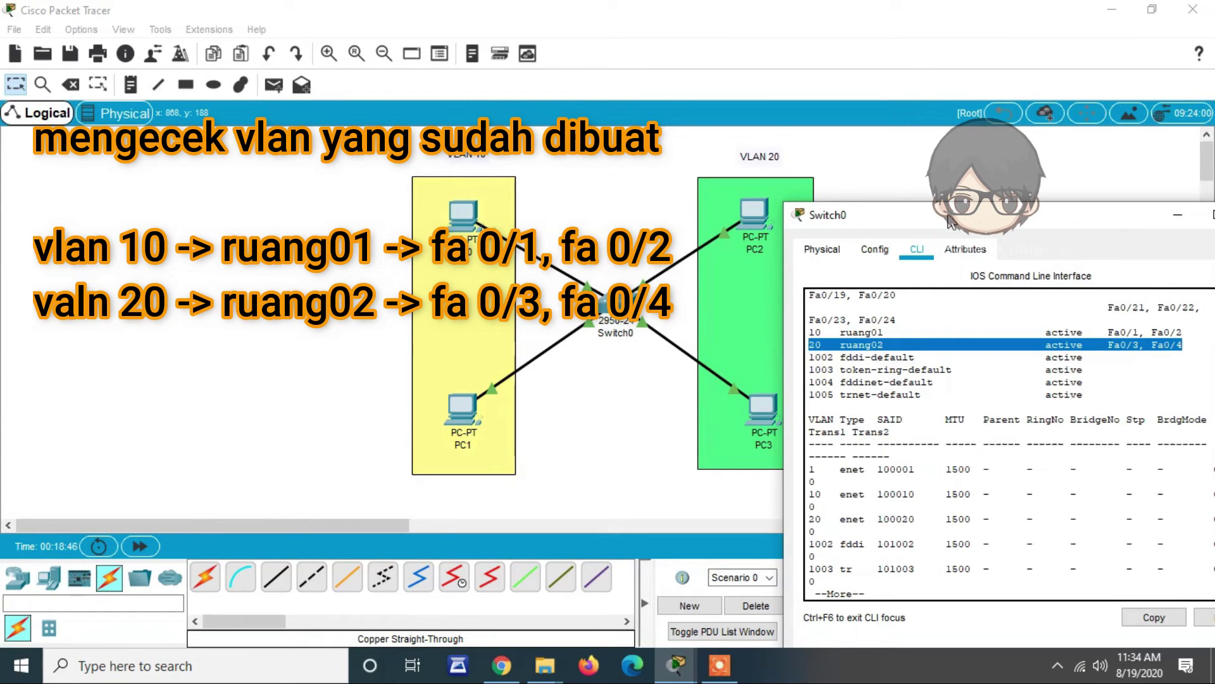
left_click_drag(949, 216, 824, 169)
left_click(1132, 167)
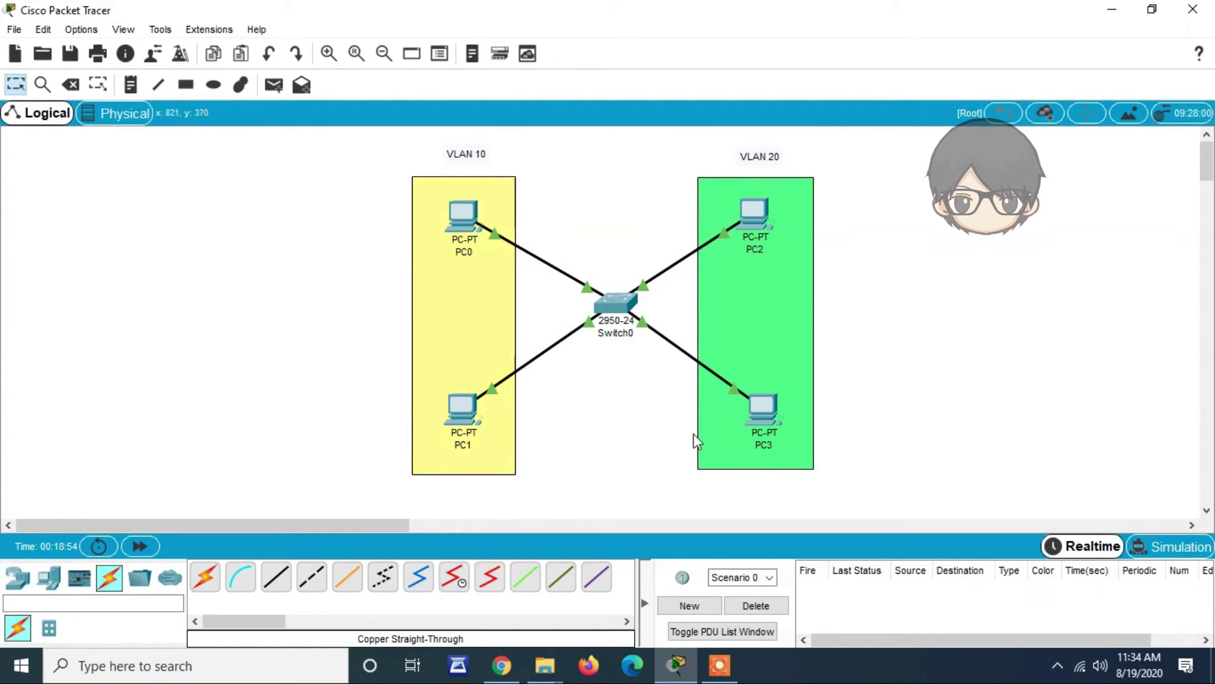
- Open PC0's Command Prompt and ping PC1 in the same VLAN at 192.168.0.2
left_click(468, 218)
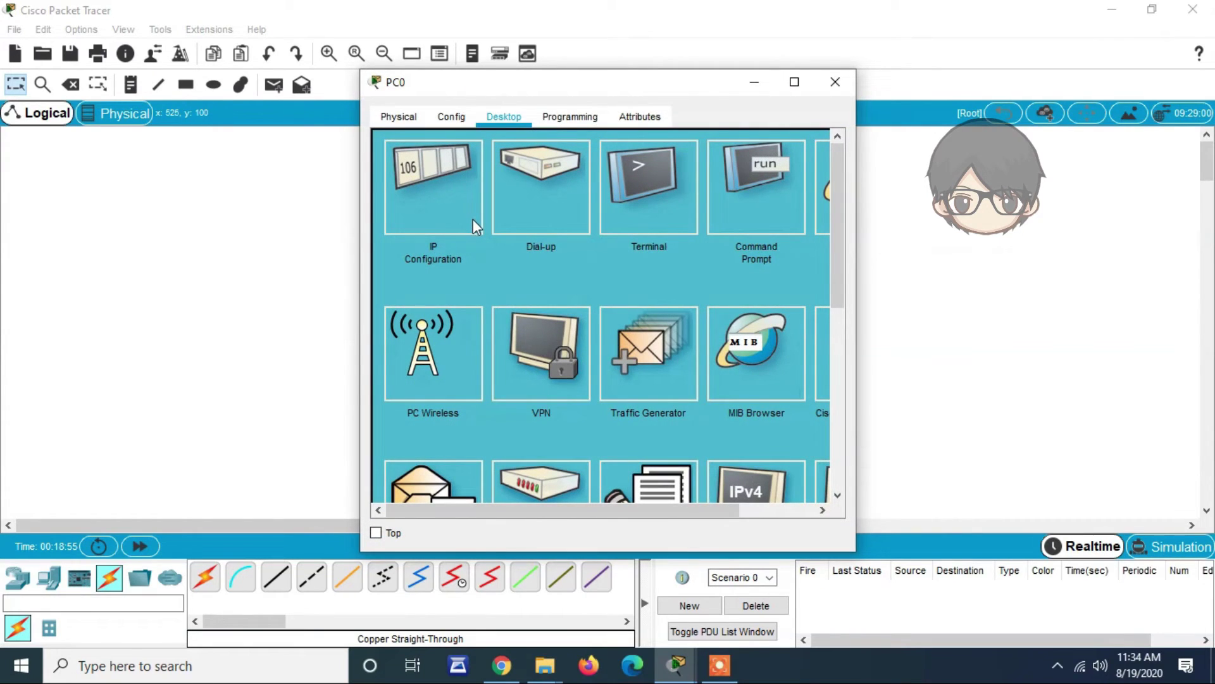
left_click(754, 204)
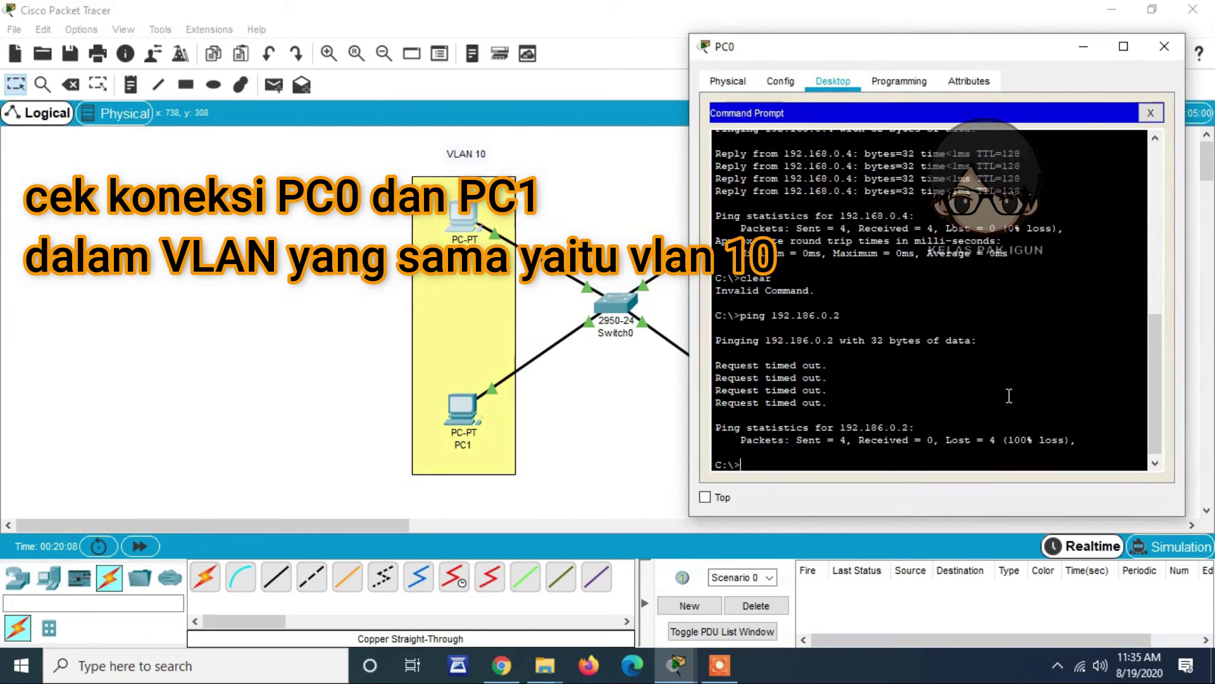
type("ping 192.168.0.2")
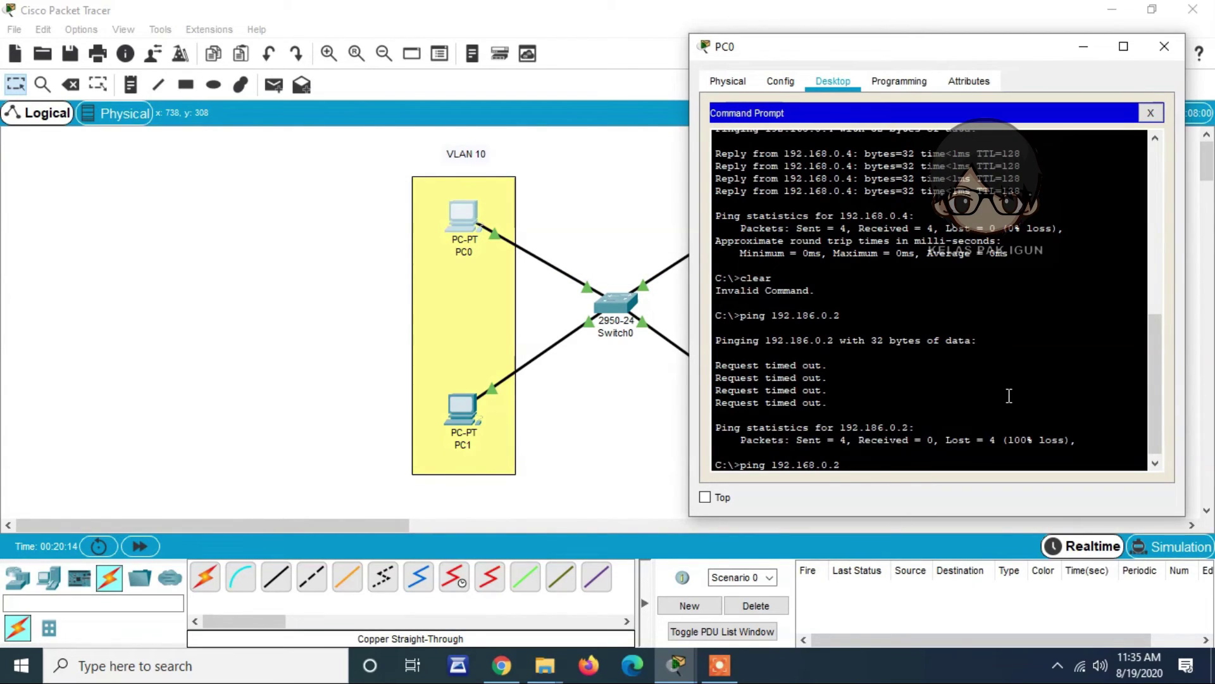
key("Return")
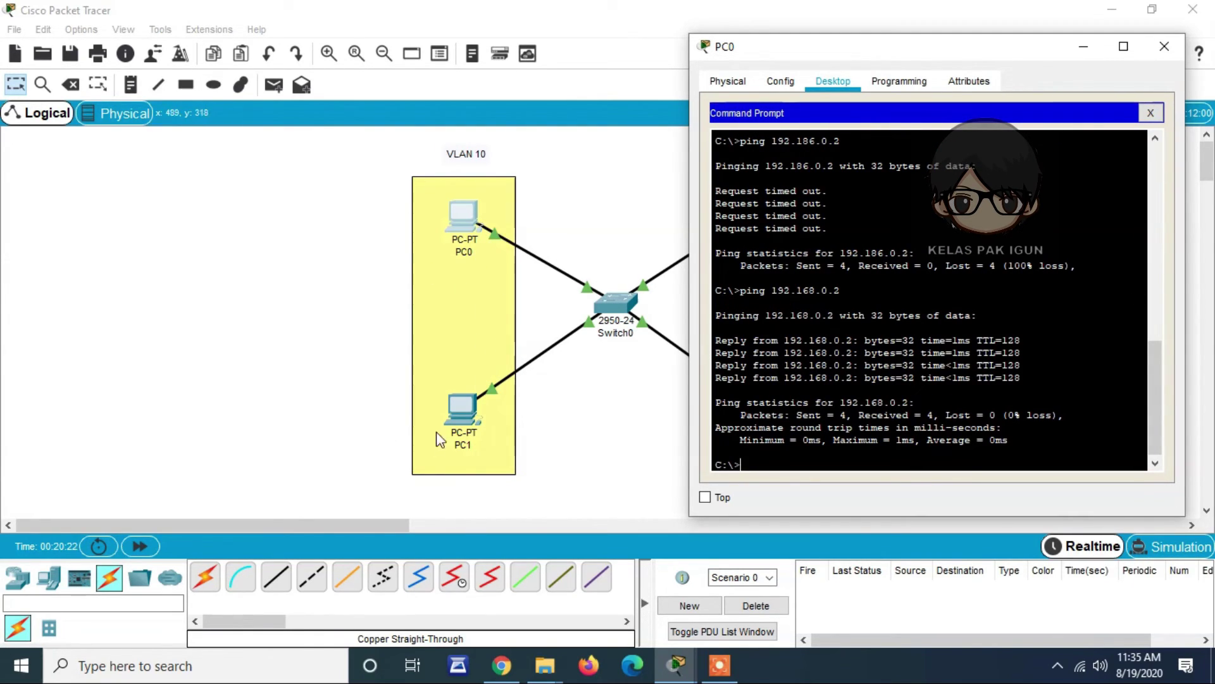
- Test the connection from PC0 to PC2 in the other VLAN by pinging 192.168.0.3
left_click_drag(1012, 42, 1083, 43)
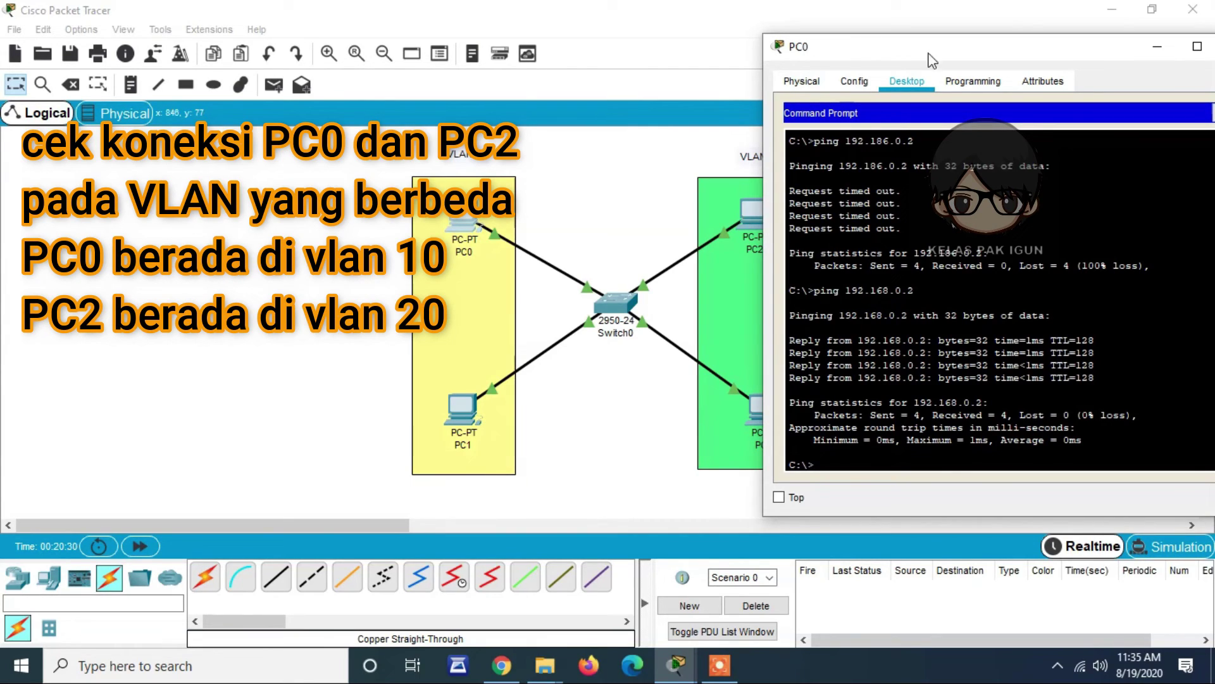
type("ping 192.168.0.3")
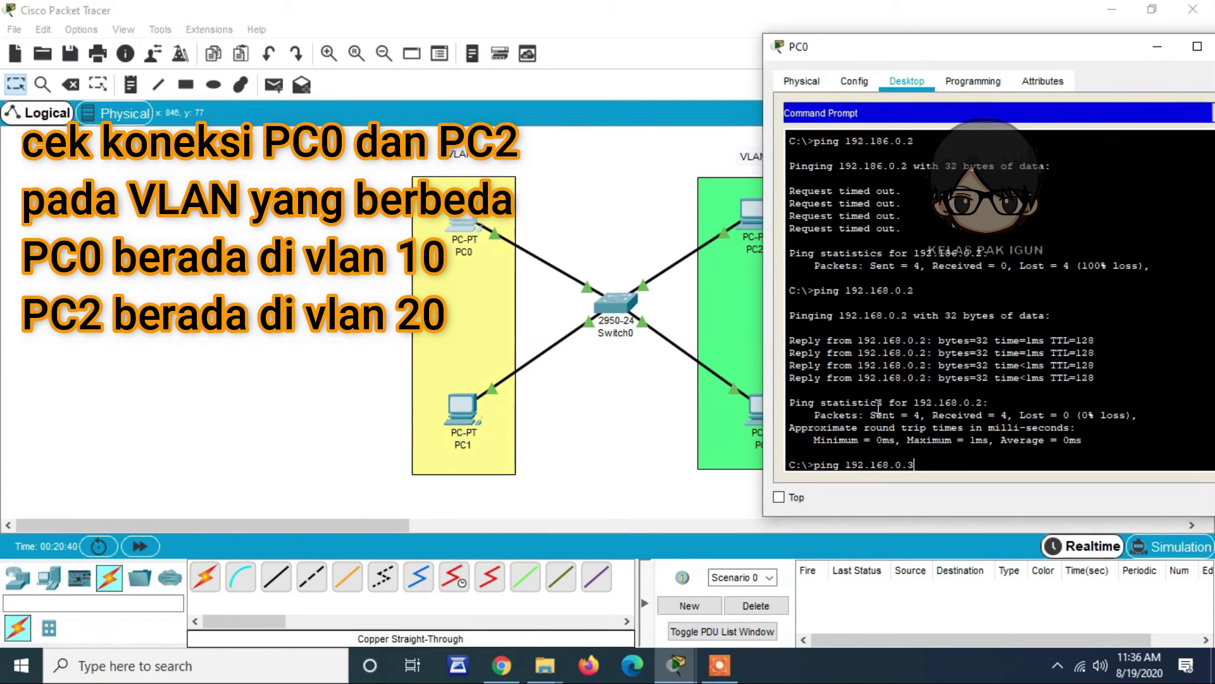
key("Return")
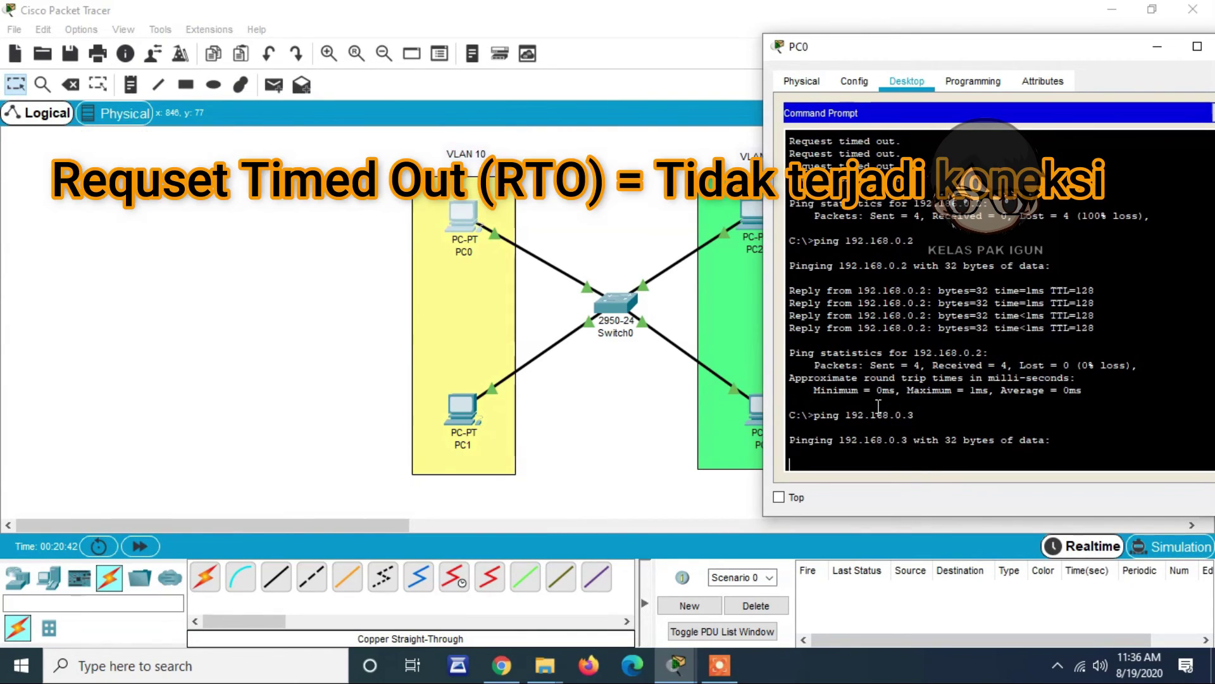
left_click_drag(1100, 52, 425, 161)
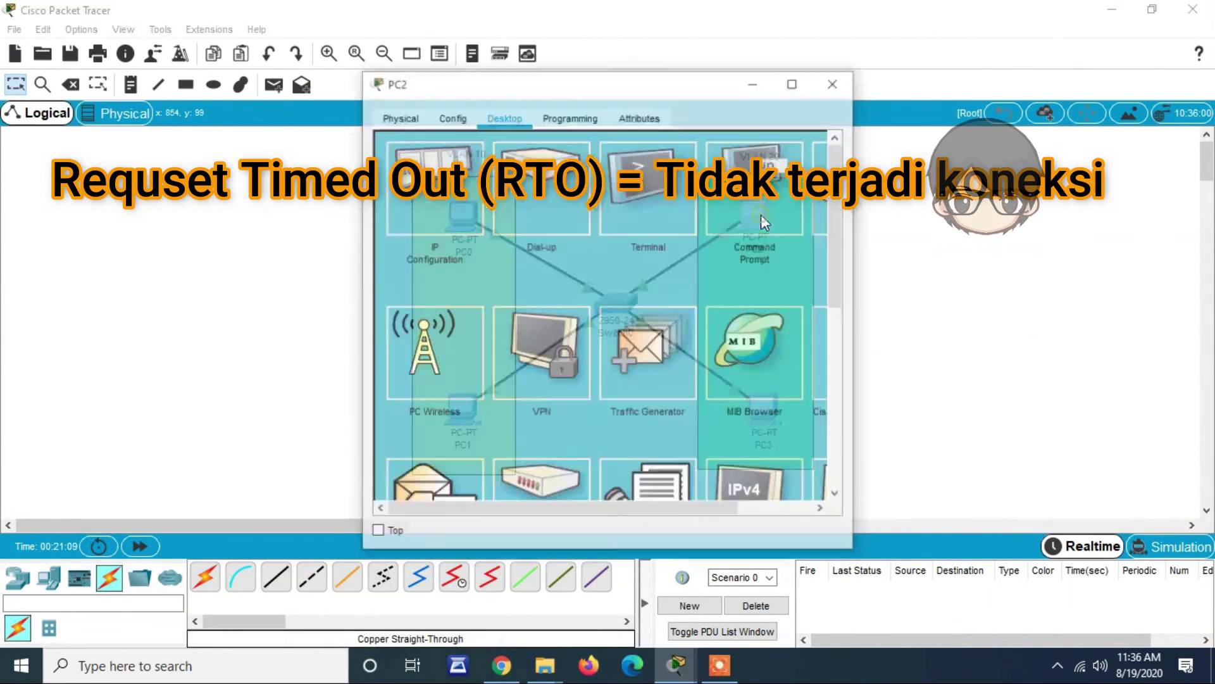
- Open PC2's Command Prompt and ping PC3 in the same VLAN at 192.168.0.4
left_click(760, 215)
type("ping 192.168.0")
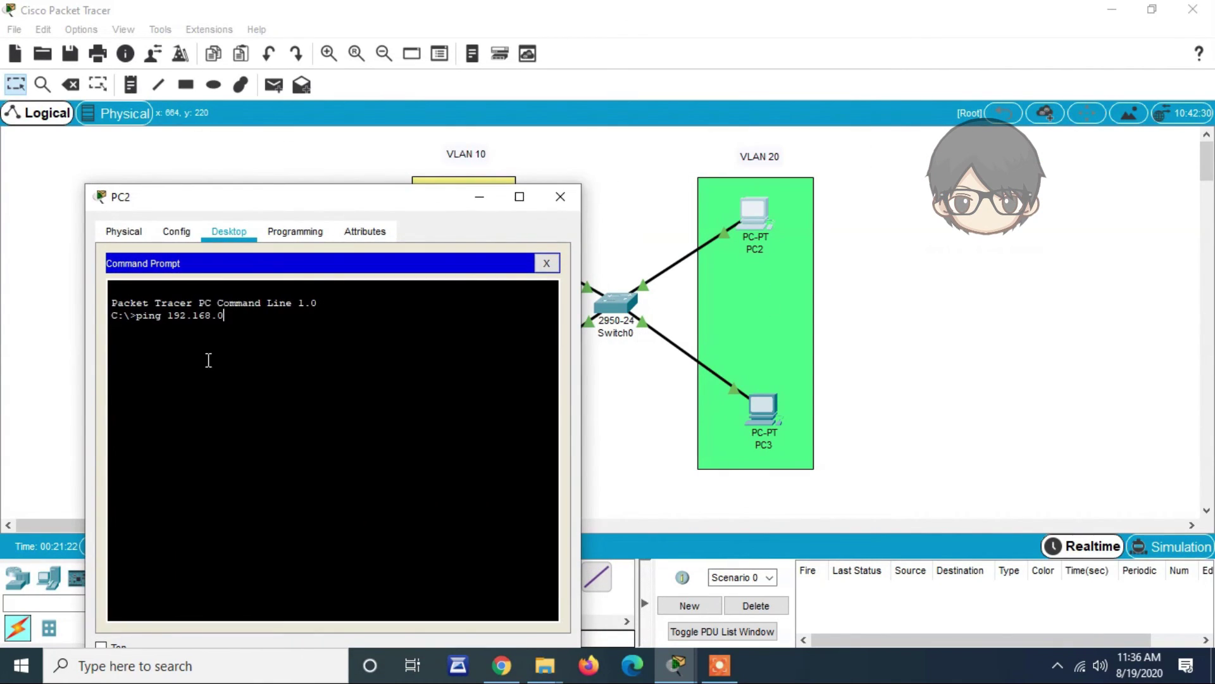
type(".4")
key("Return")
- Ping PC0 in the other VLAN from PC2 at 192.168.0.1, and close the PC2 window
type("ping 192.168.0.1")
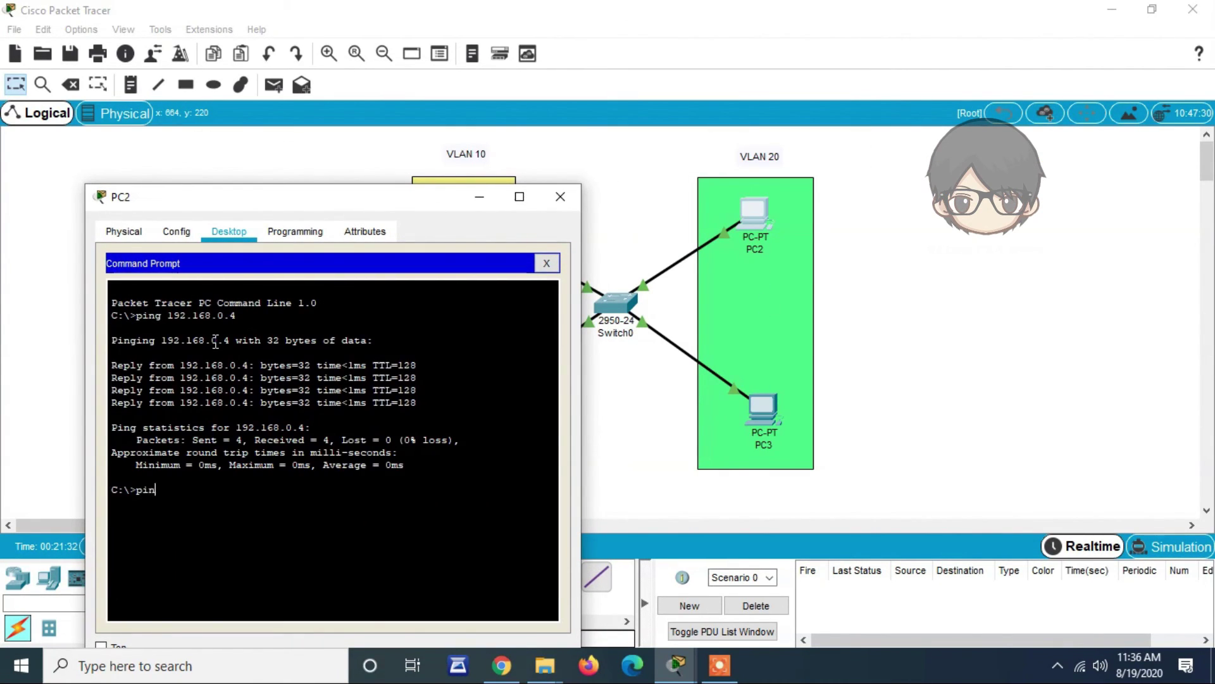
key("Return")
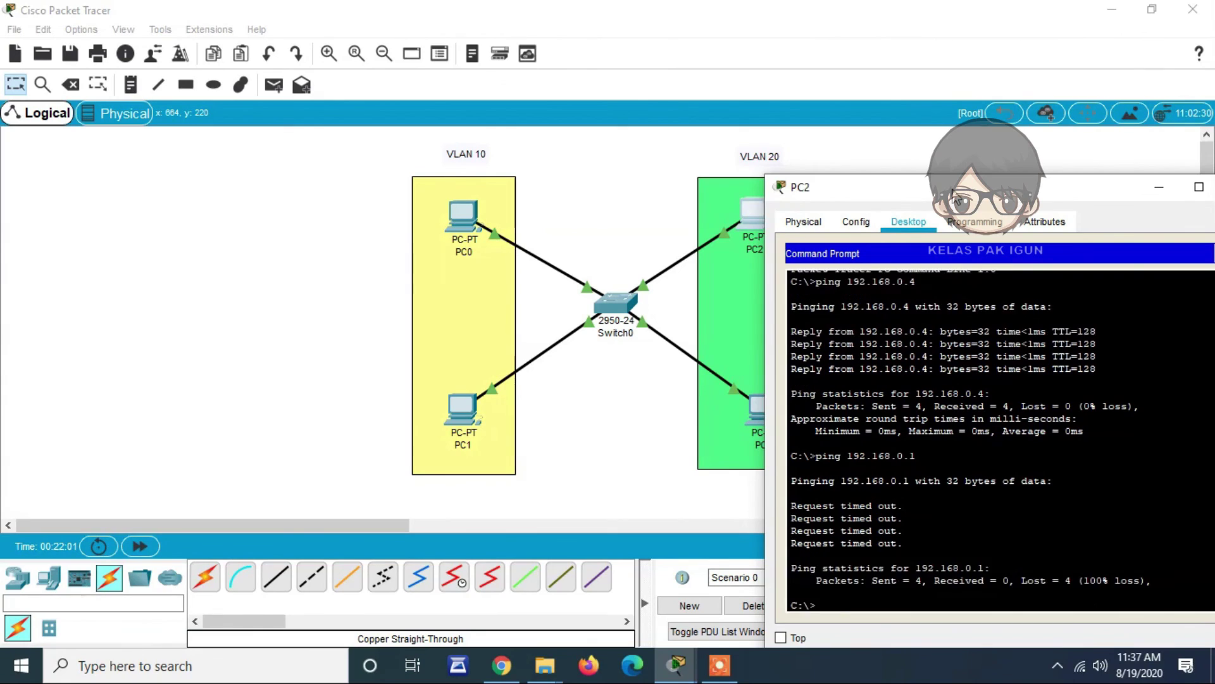
left_click(986, 106)
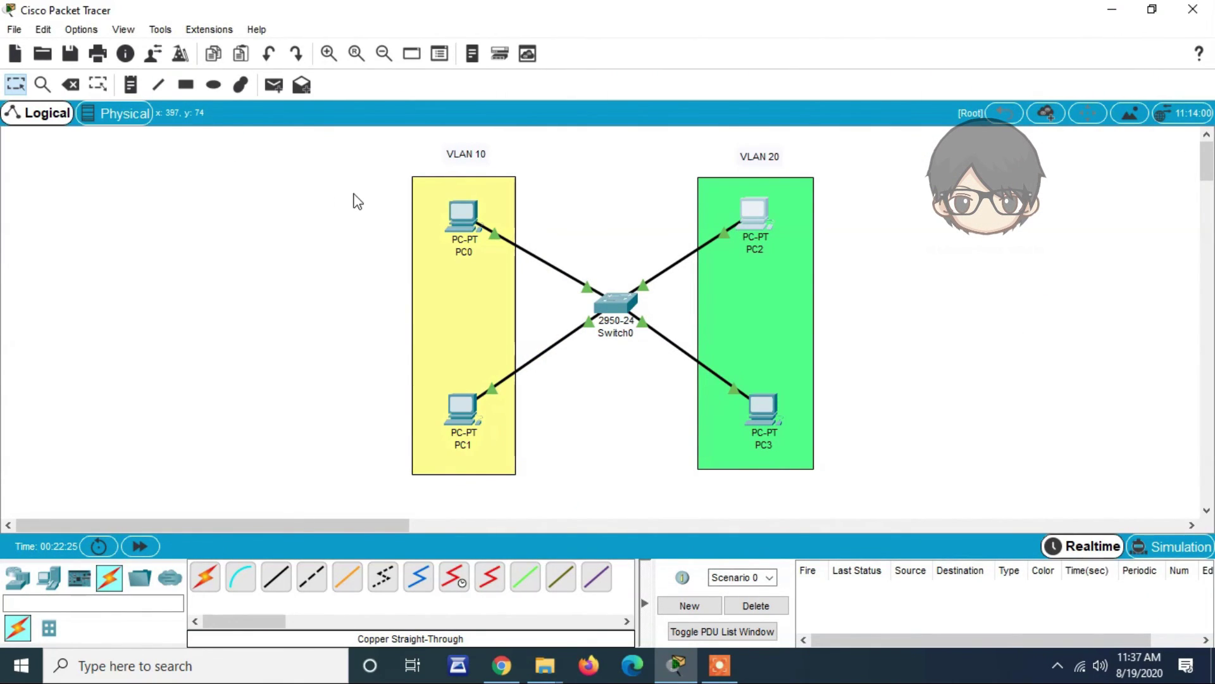
- Save the network as a Packet Tracer file named contohvlan01 and close the program
left_click(19, 32)
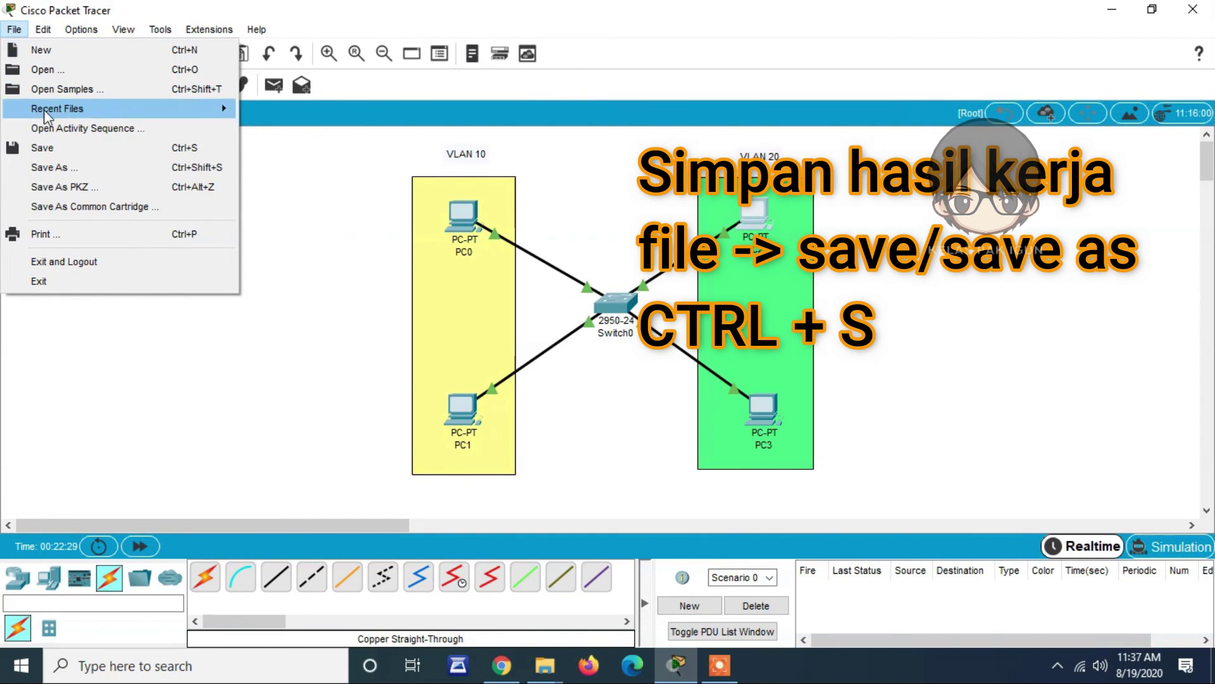
left_click(51, 149)
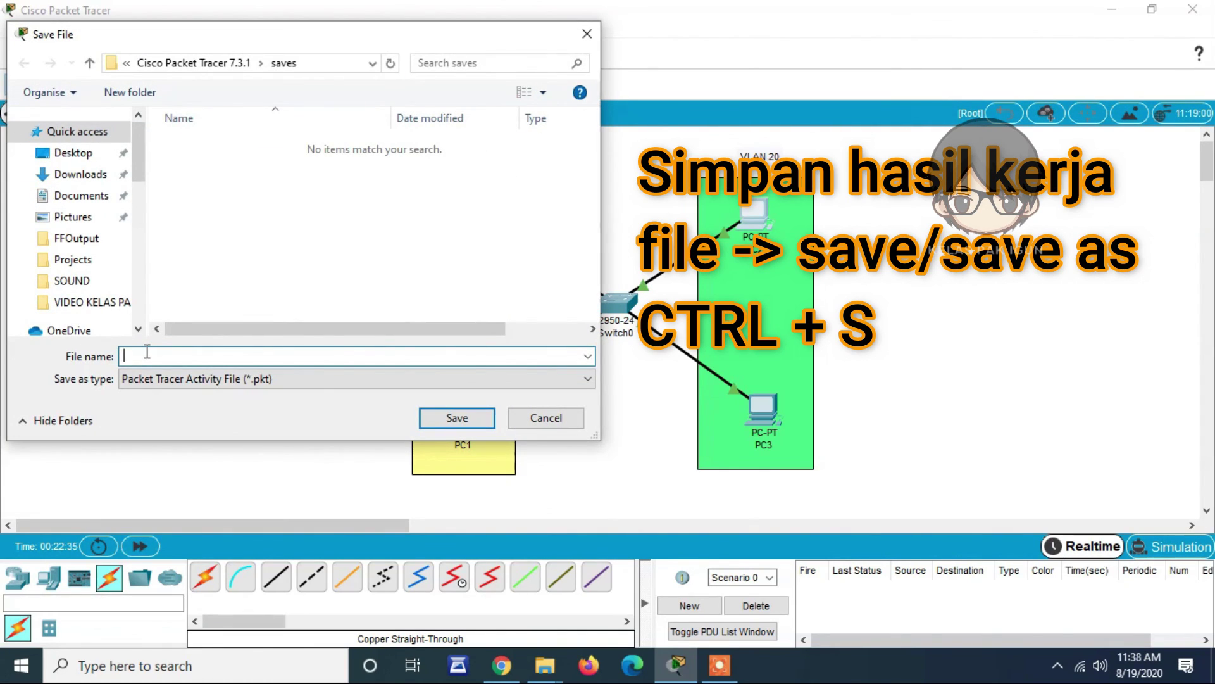
type("contohvlan01")
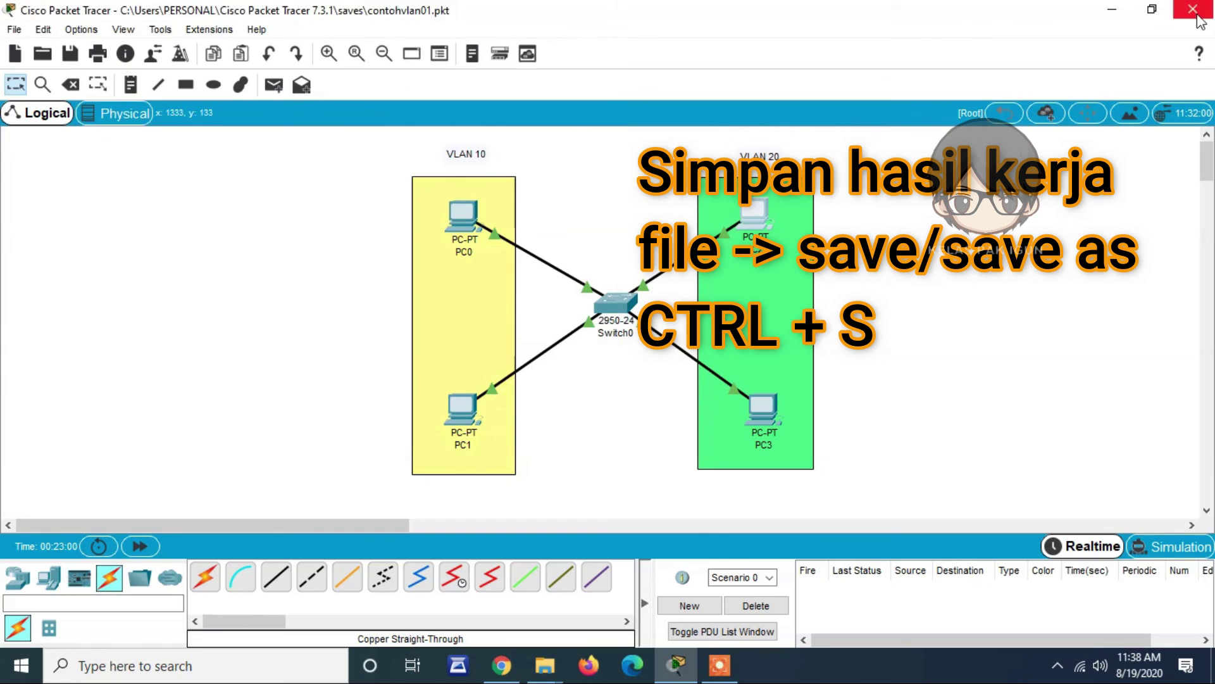
left_click(1198, 17)
left_click(657, 344)
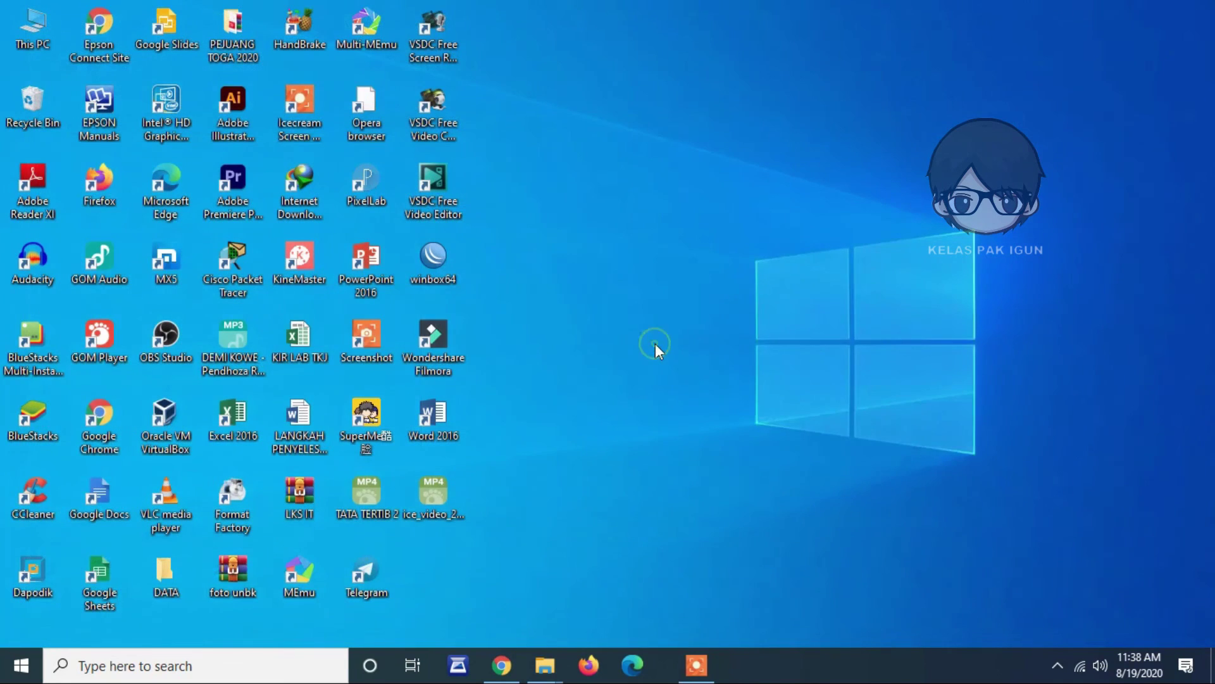